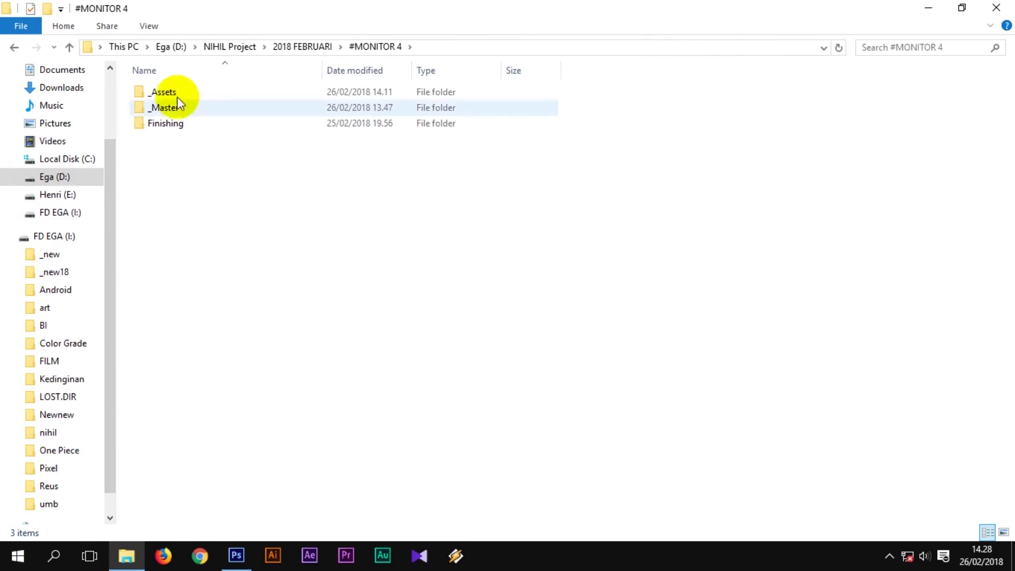
- Open the _Assets folder and preview the car photo in Photo Viewer
double_click(165, 94)
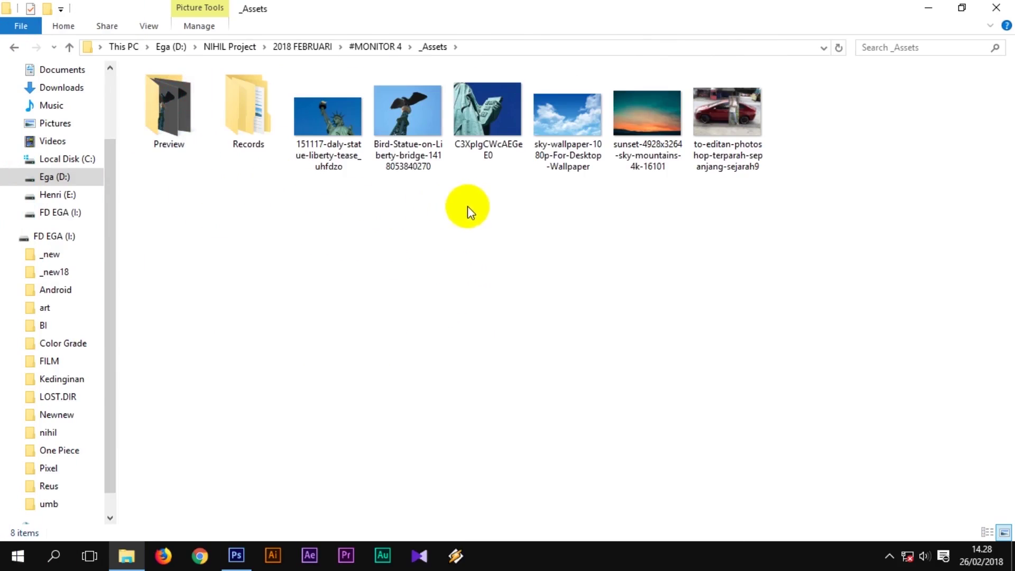
drag(485, 205, 338, 133)
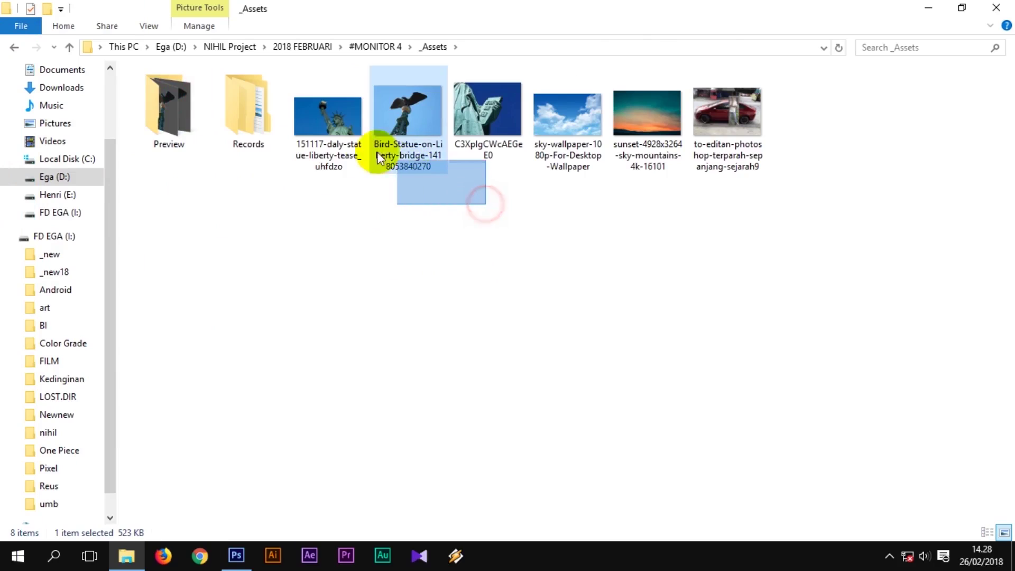
click(463, 194)
double_click(756, 139)
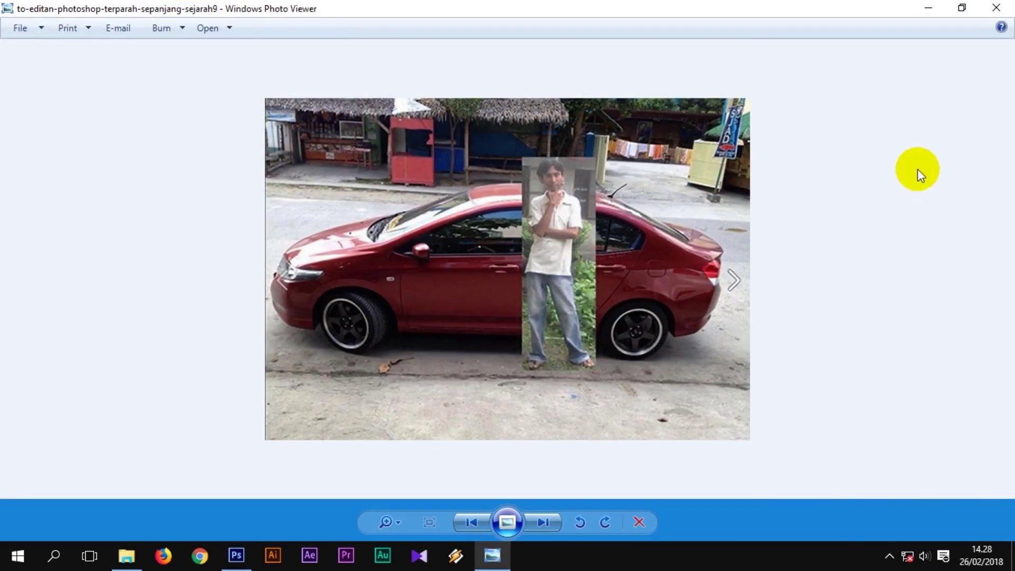
click(997, 8)
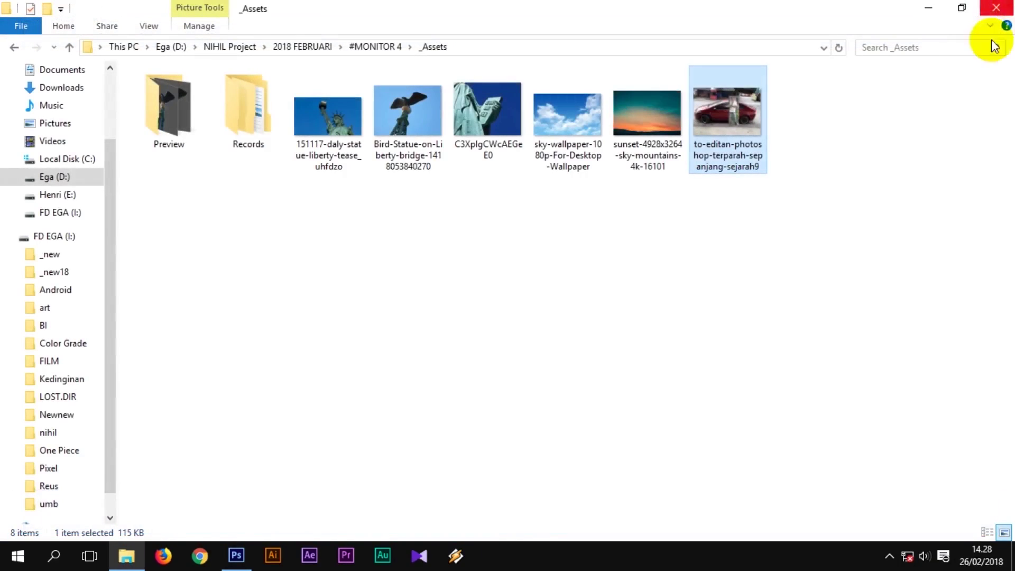
- Move the car photo into the Preview folder and return to Photoshop
drag(740, 117, 173, 141)
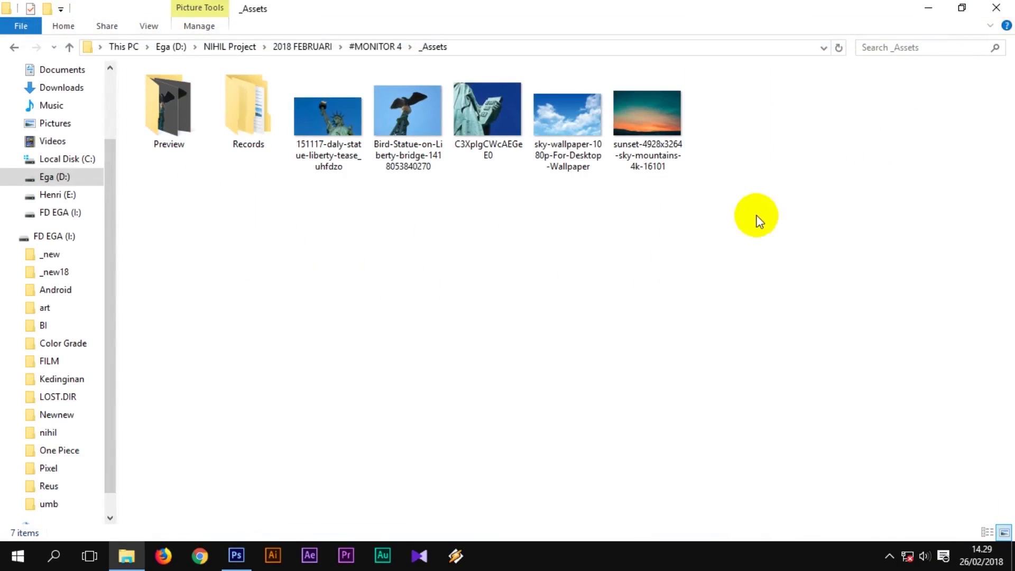
click(725, 239)
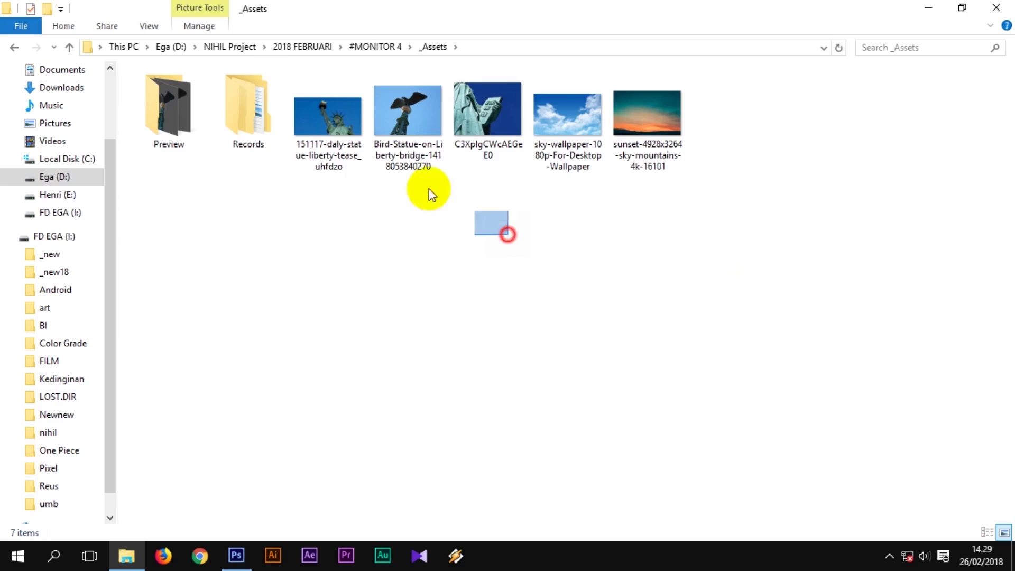
drag(507, 235, 336, 141)
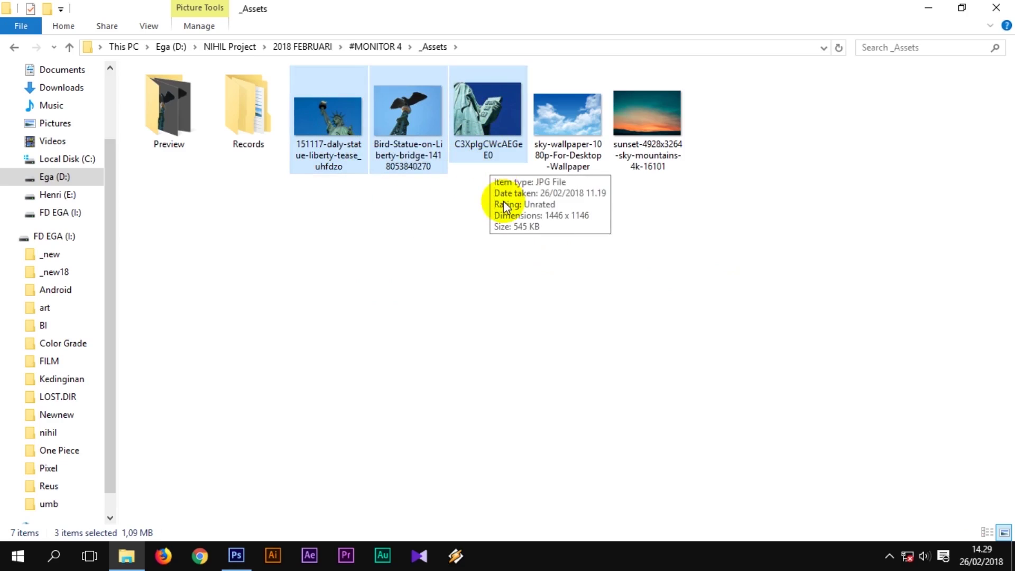
click(503, 201)
mouse_move(236, 555)
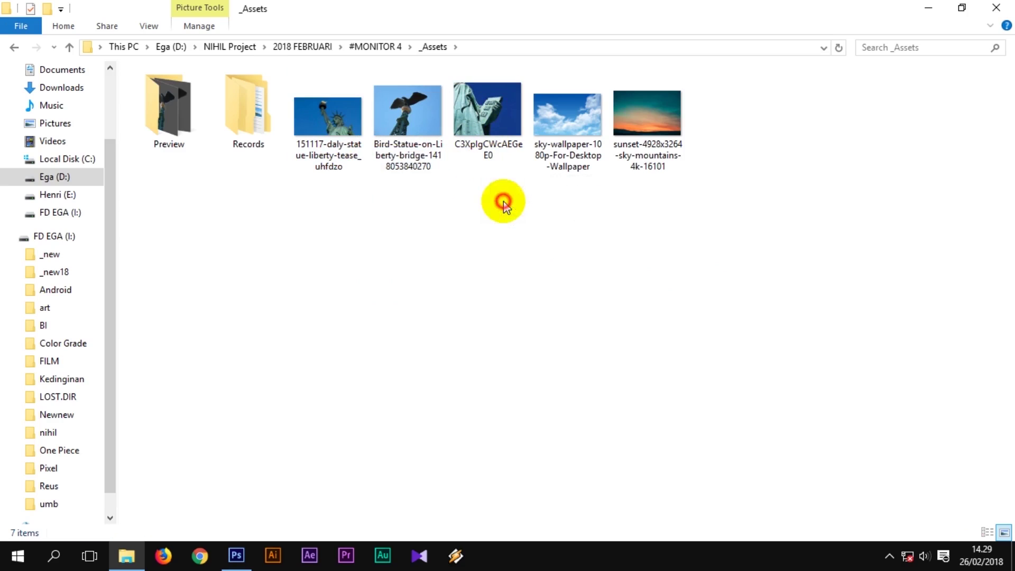
click(235, 553)
- Bring Liberty Statue v2.psd to the front and select the Pen Tool
click(301, 54)
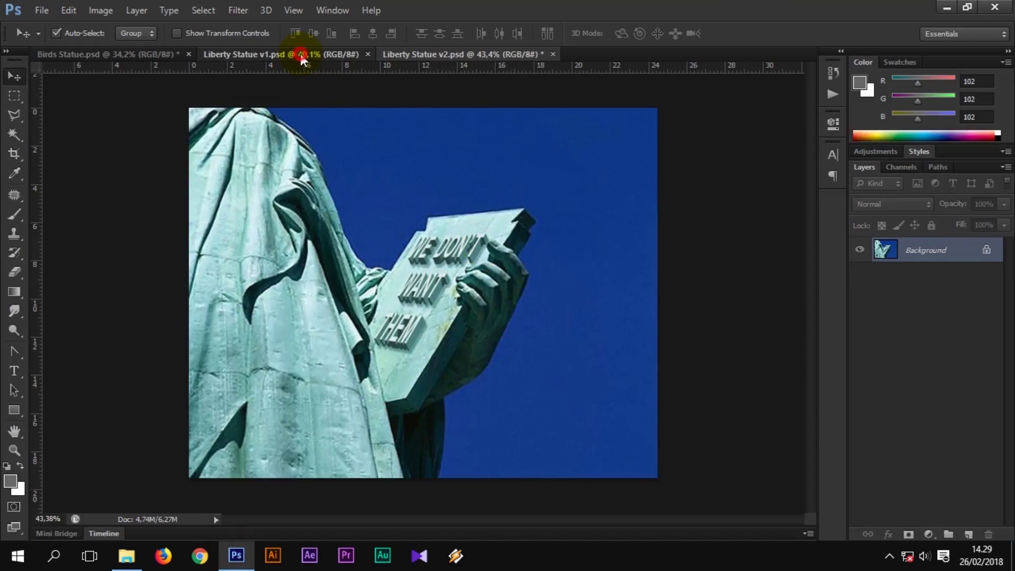
click(149, 55)
click(444, 55)
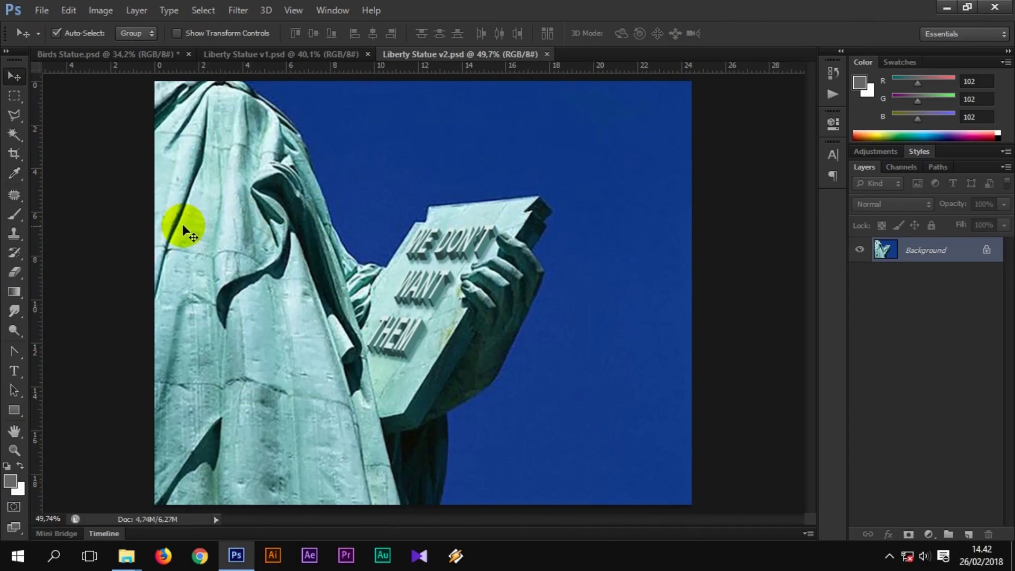
click(15, 139)
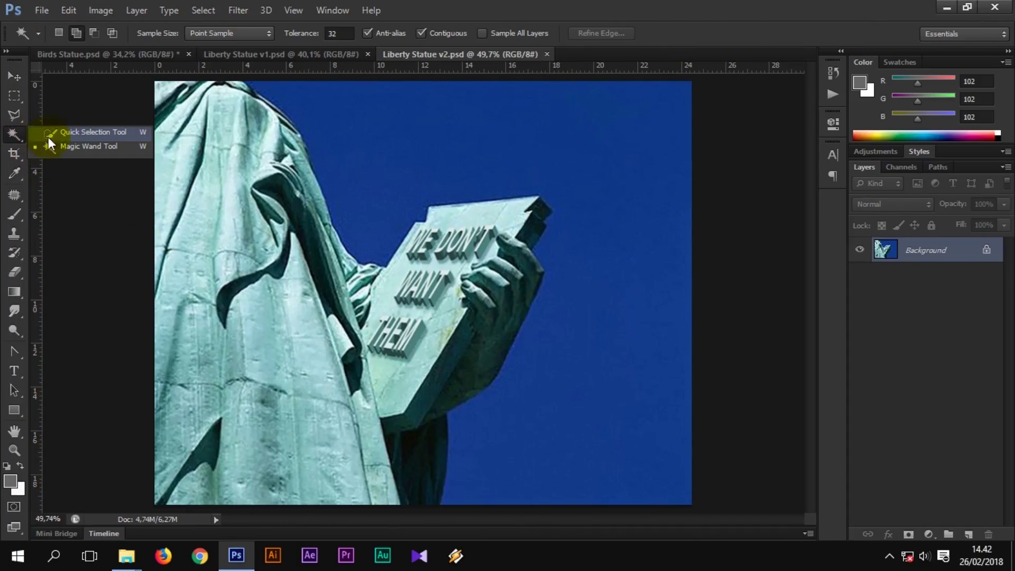
click(17, 351)
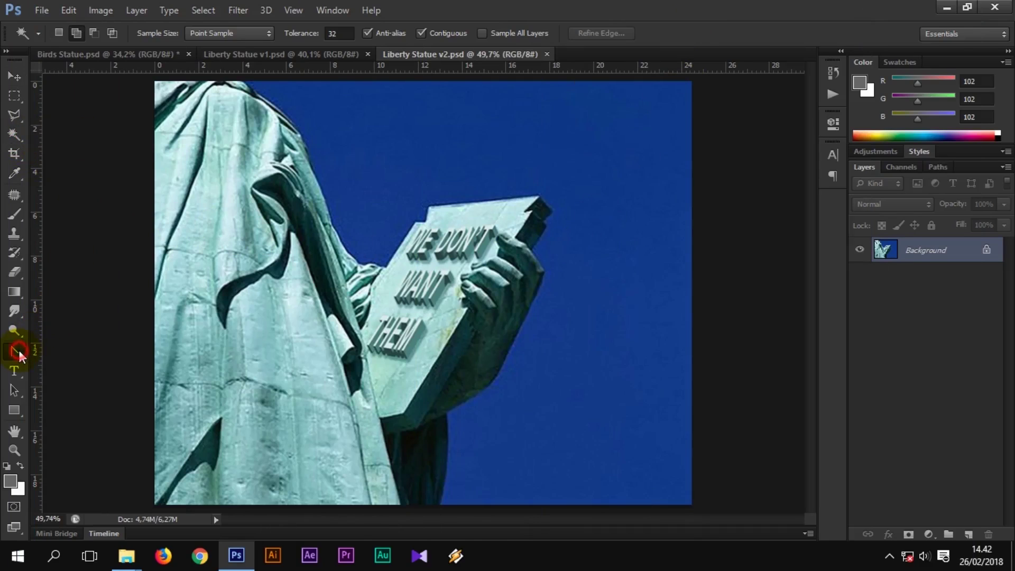
click(60, 350)
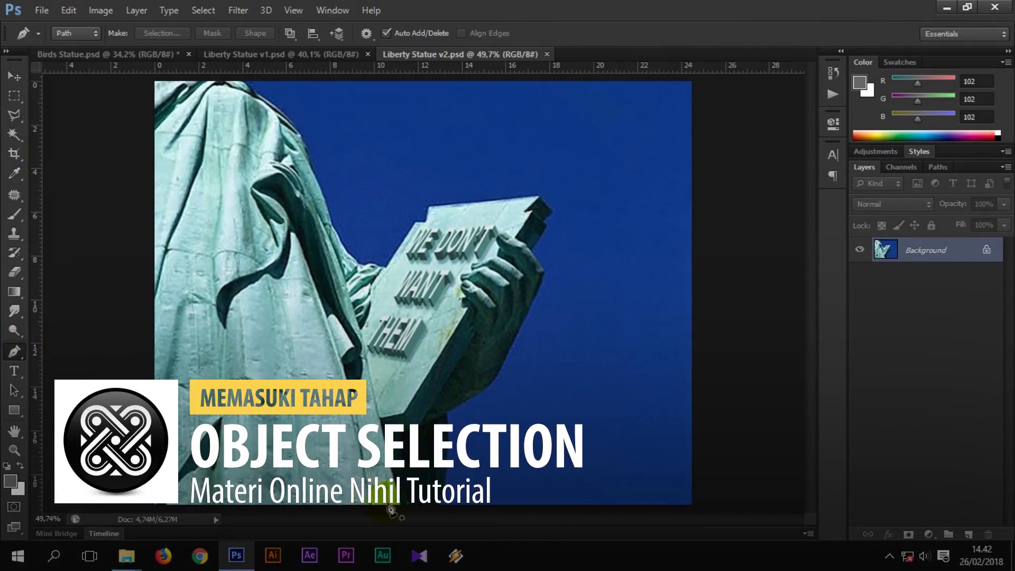
- Trace a trial Pen path along the dark robe's edge against the blue sky
scroll(390, 508, up, 5)
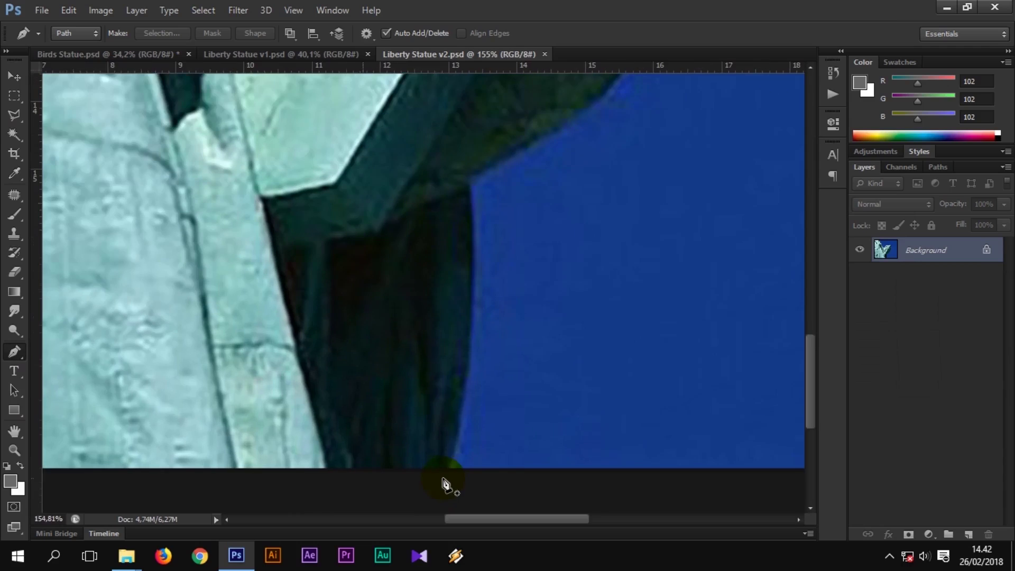
click(444, 470)
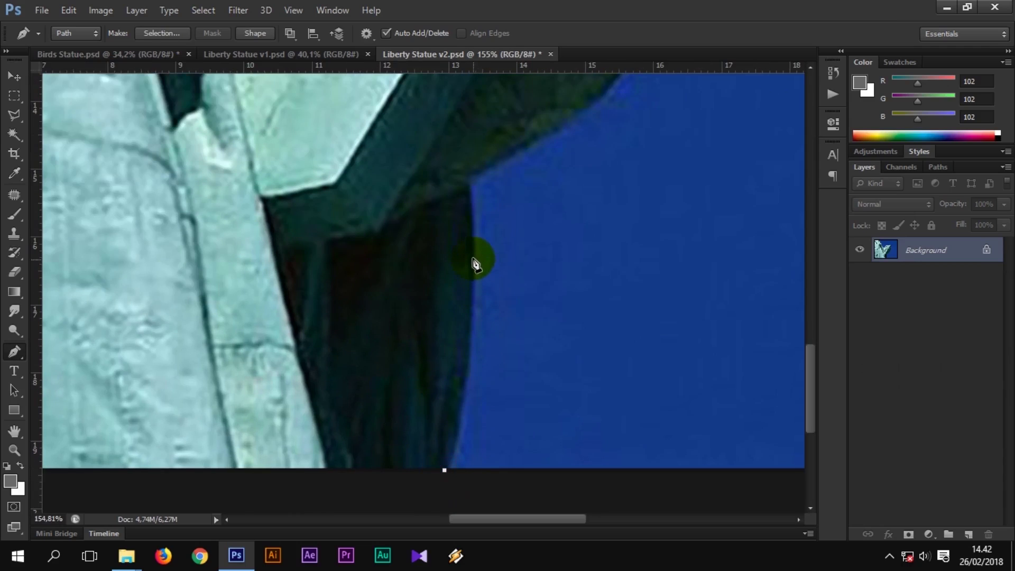
drag(470, 253, 464, 209)
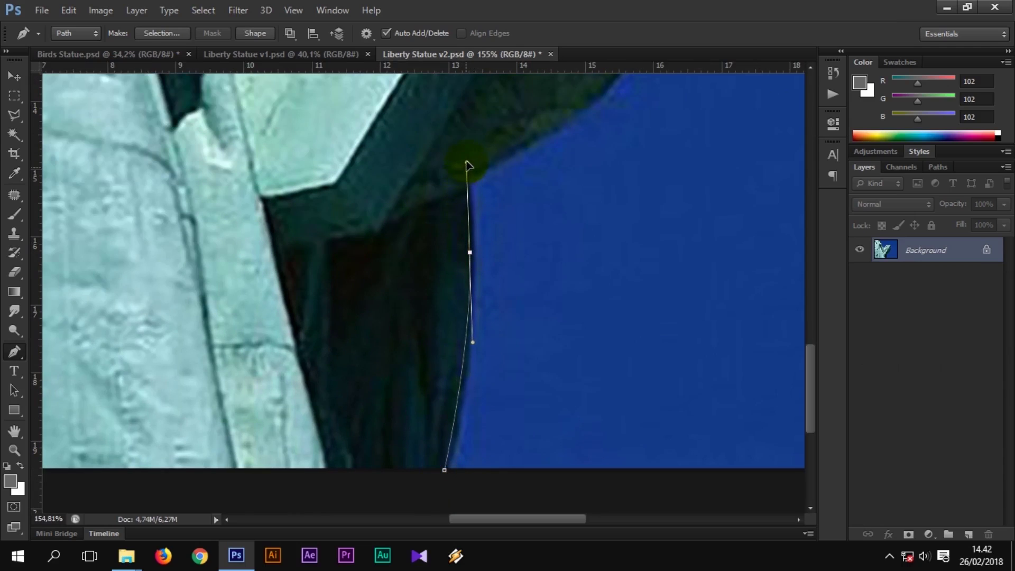
scroll(470, 177, up, 2)
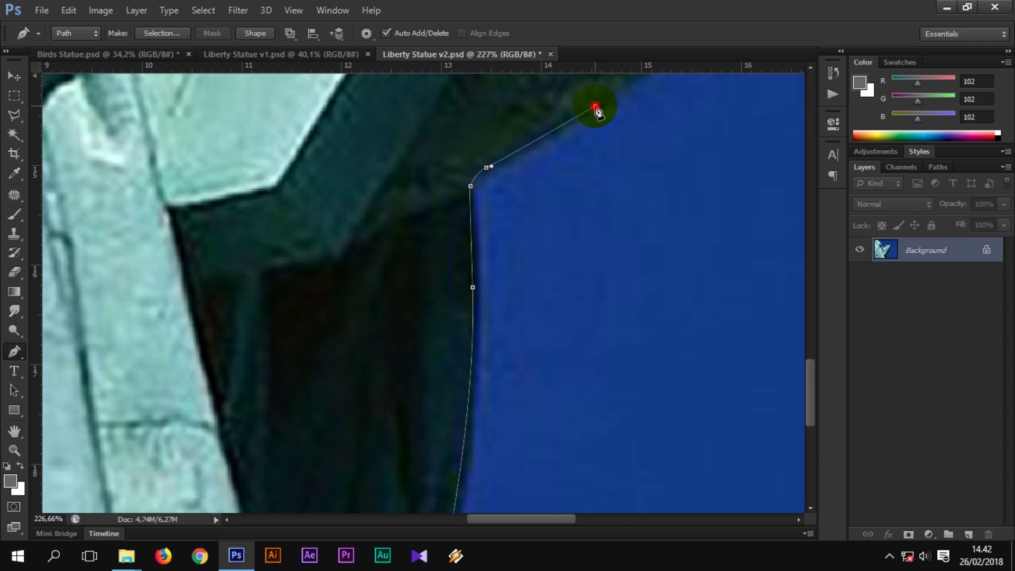
scroll(610, 127, down, 1)
scroll(616, 154, down, 2)
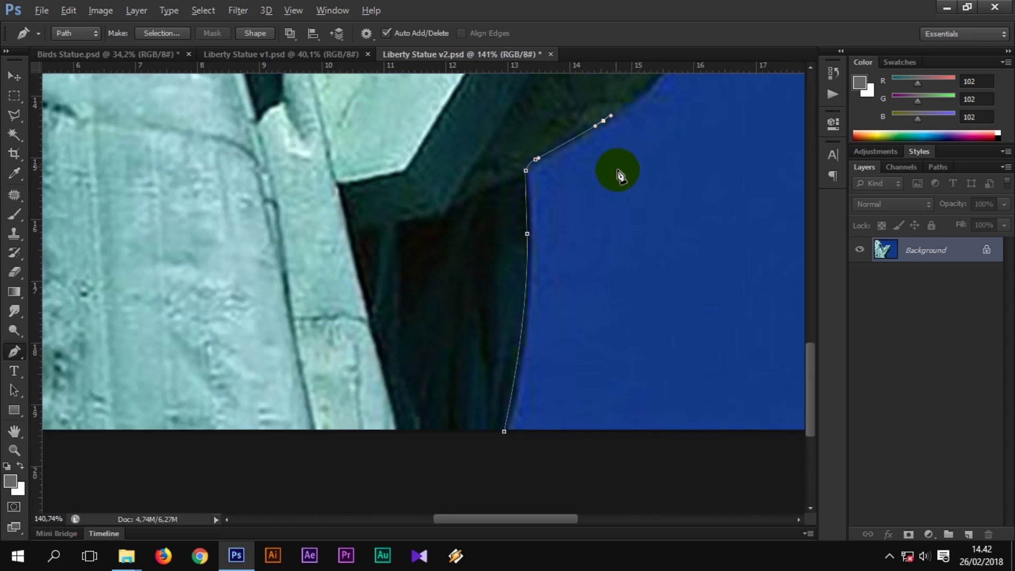
scroll(618, 171, down, 2)
scroll(627, 196, down, 1)
scroll(635, 212, up, 1)
scroll(644, 229, down, 1)
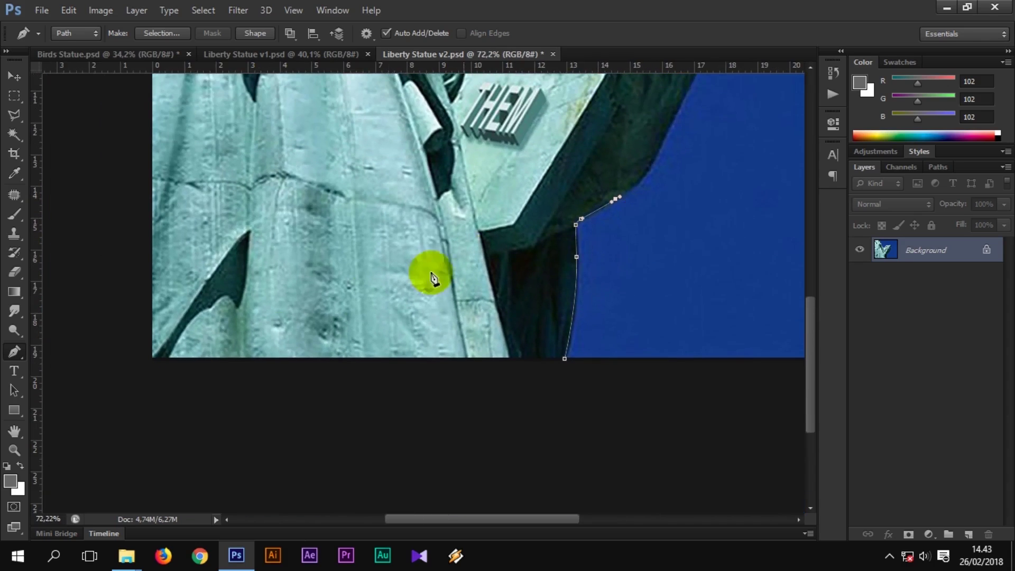
- Clear the path, switch to the Move tool and zoom to fit the image
key(Escape)
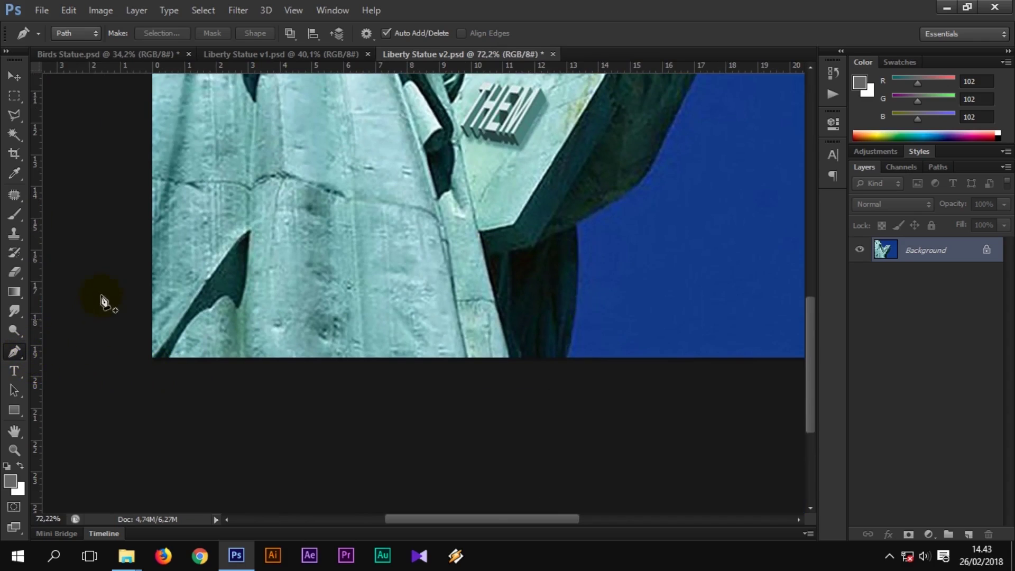
click(14, 78)
key(ctrl+0)
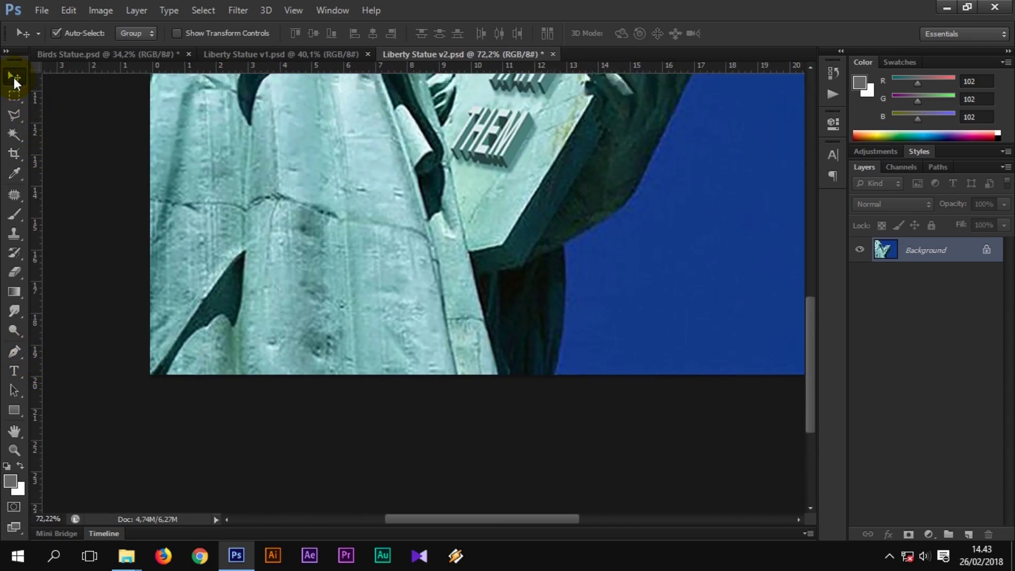
- Duplicate the Background as Layer 1 and load the Object Selection channel as a selection
click(900, 167)
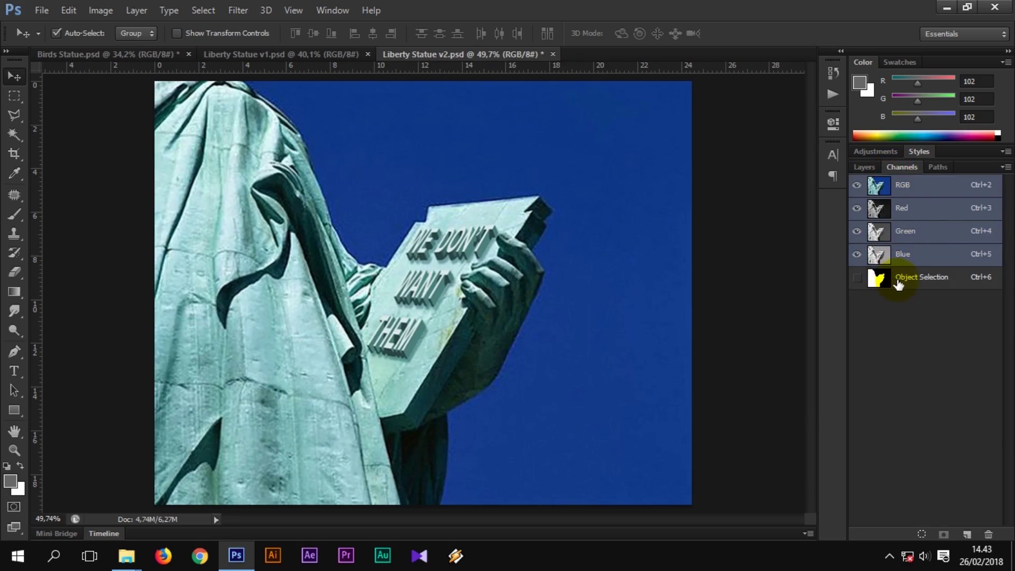
click(865, 167)
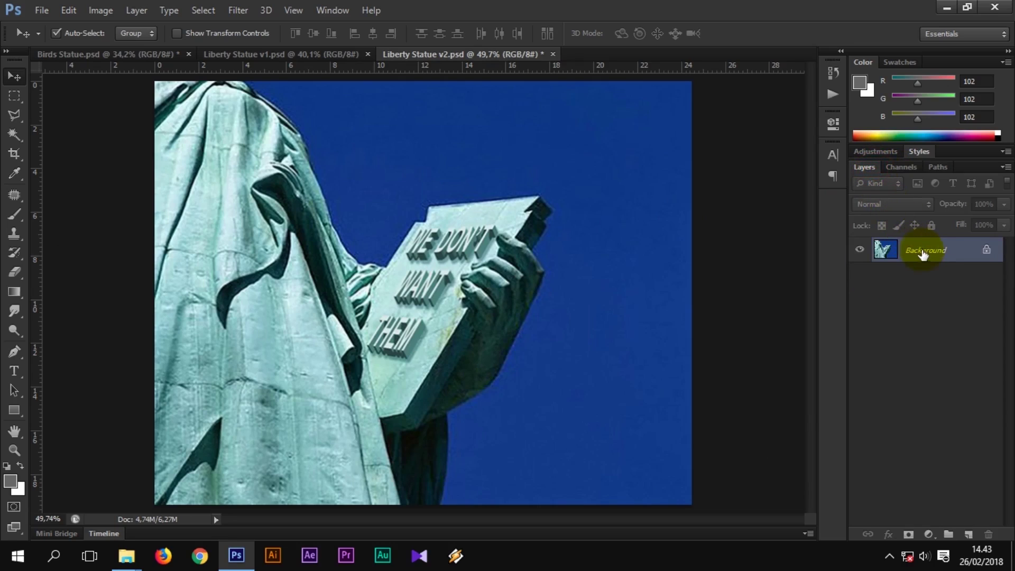
key(ctrl+j)
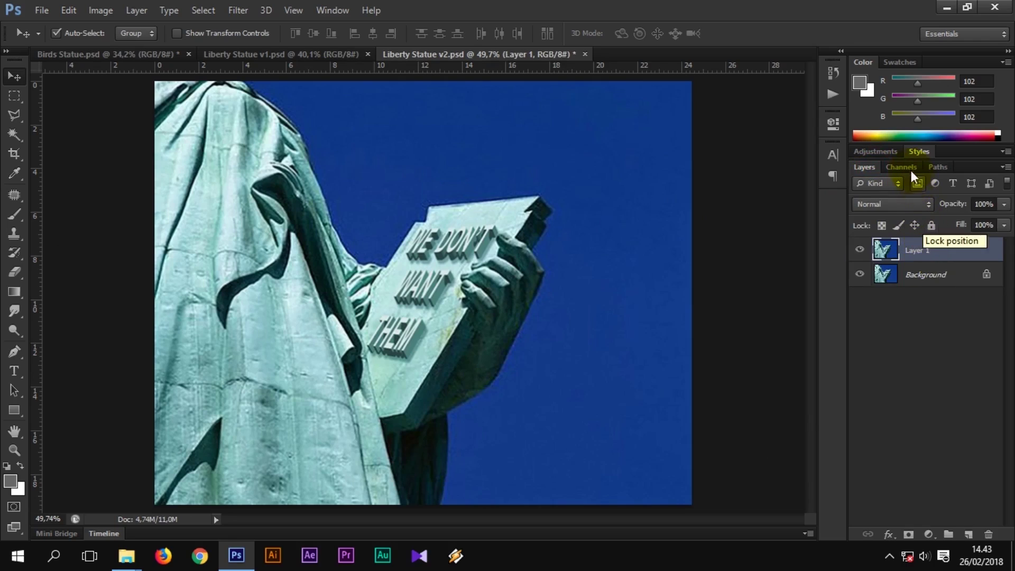
click(909, 168)
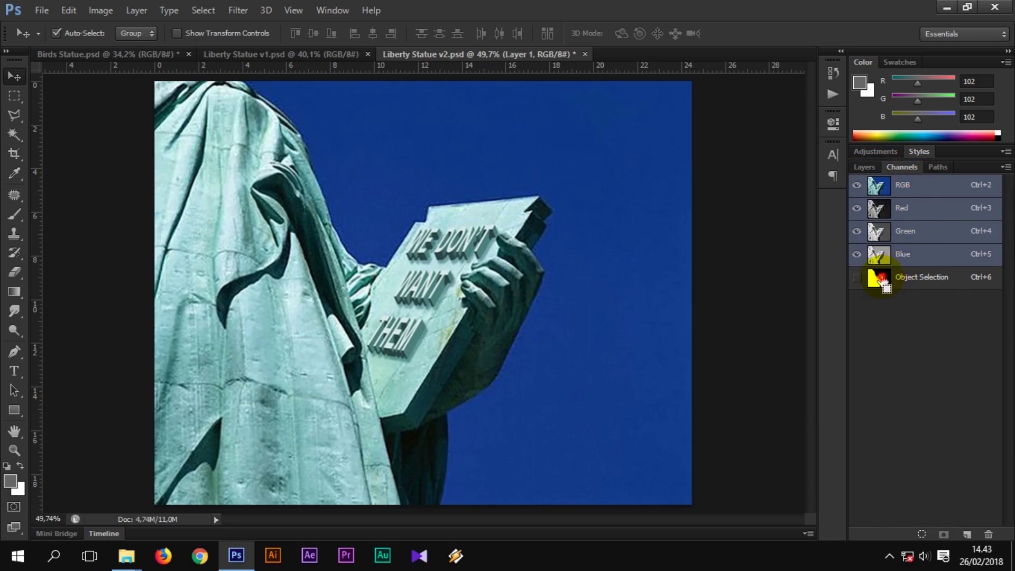
ctrl+click(879, 278)
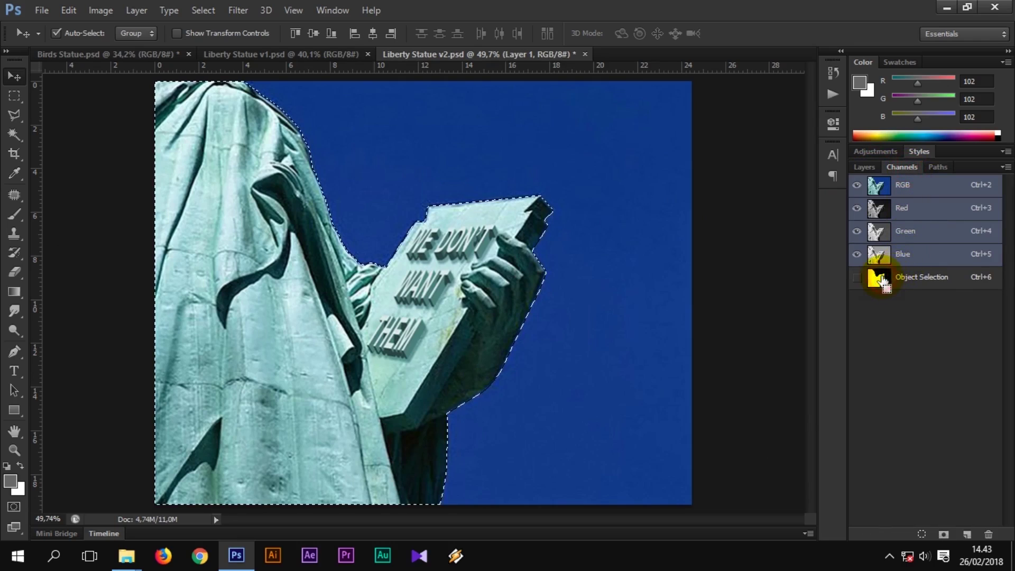
- Add a layer mask to Layer 1 from the selection and hide the Background layer
click(865, 168)
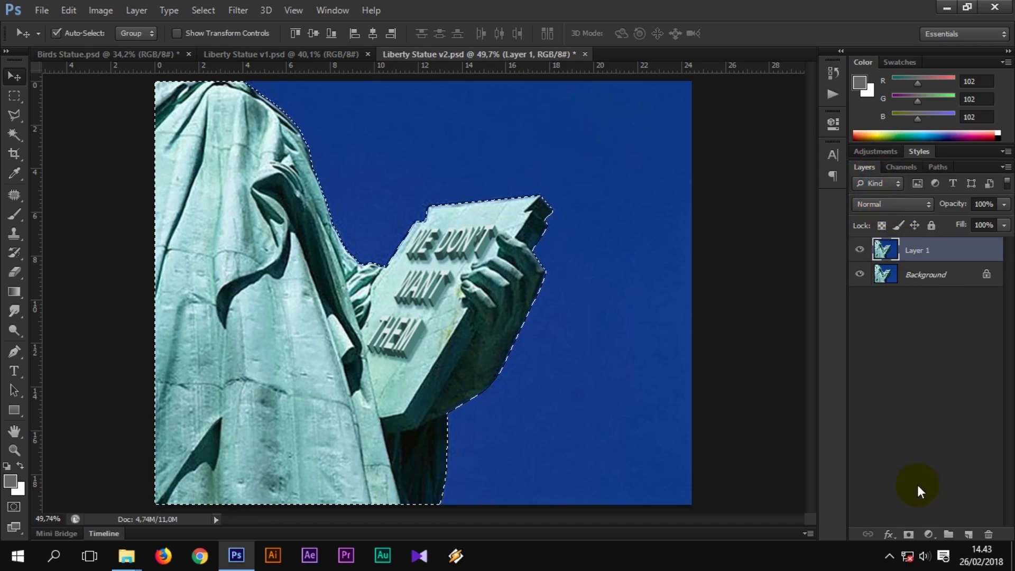
click(909, 534)
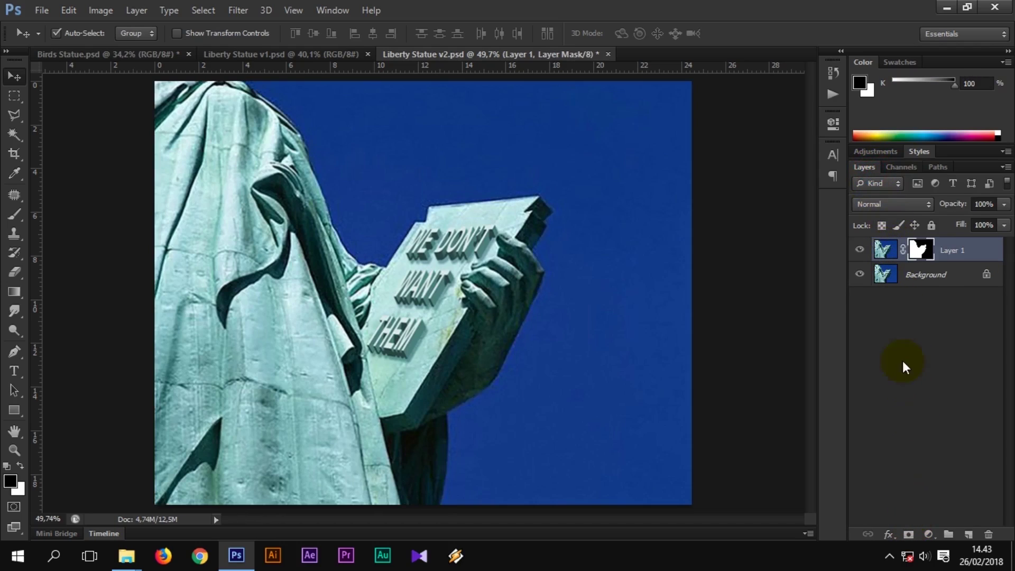
click(860, 274)
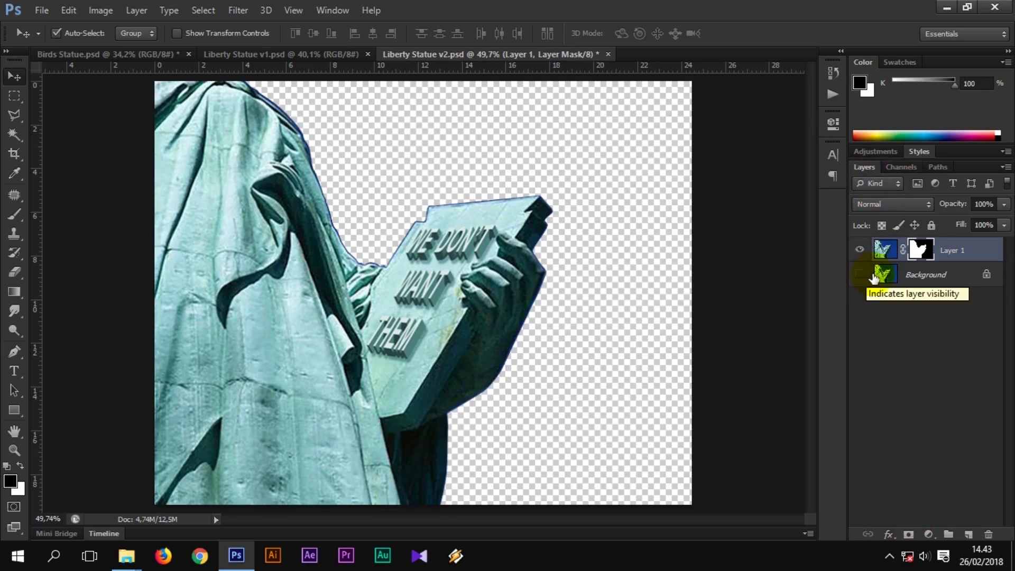
click(922, 278)
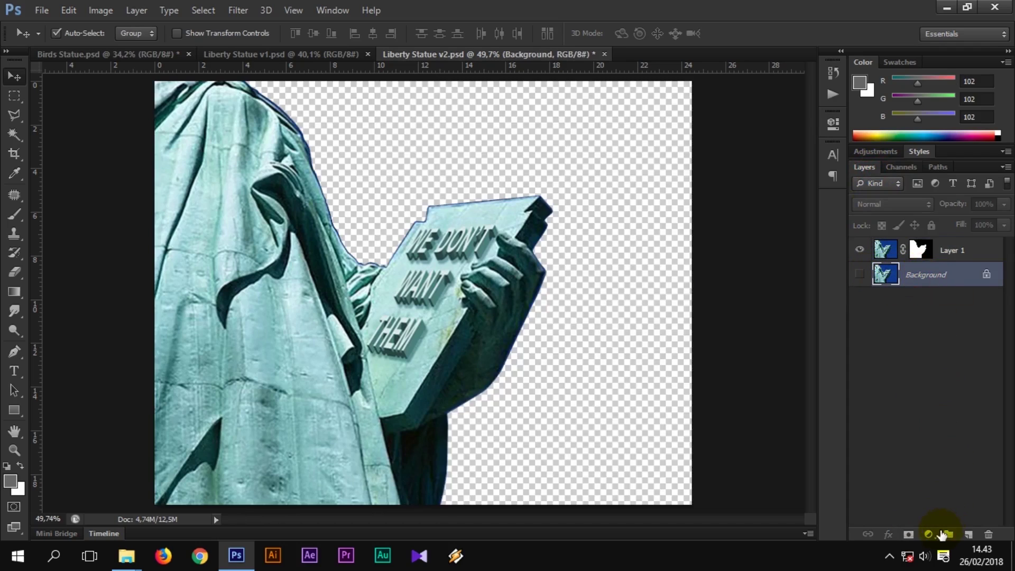
- Add a black (000000) Color Fill layer under the statue and zoom in on its edges
click(929, 534)
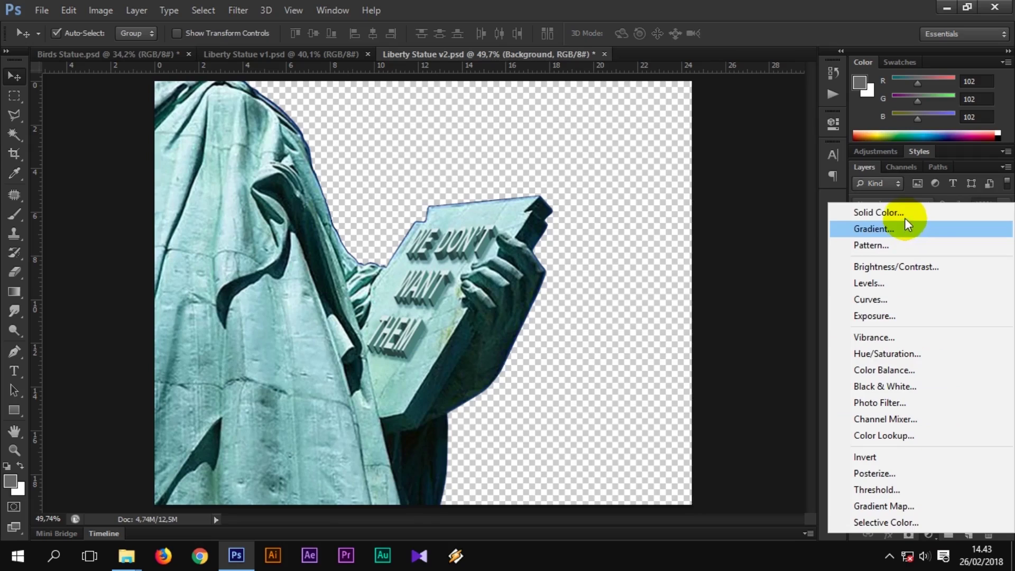
click(902, 213)
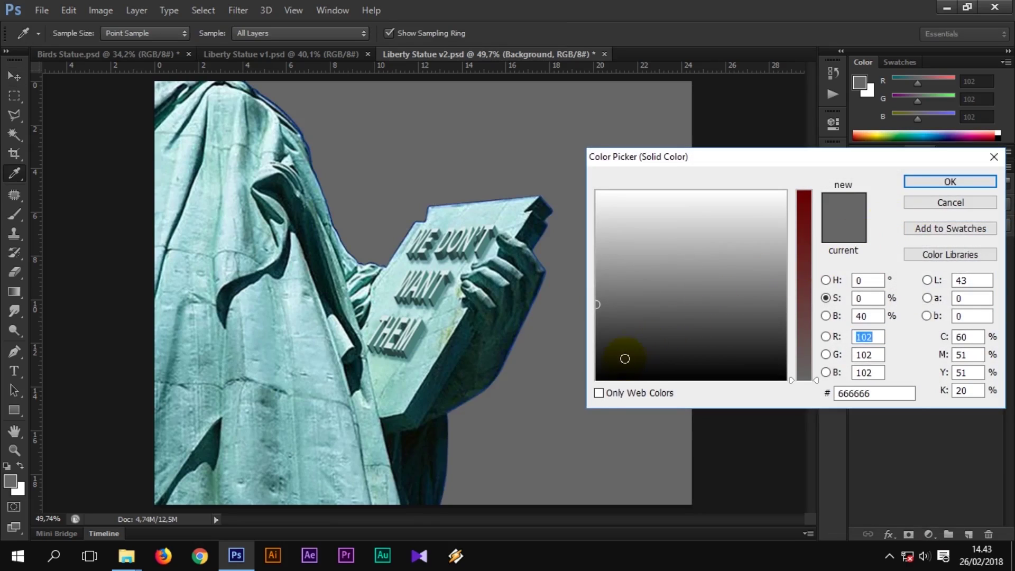
drag(625, 358, 594, 387)
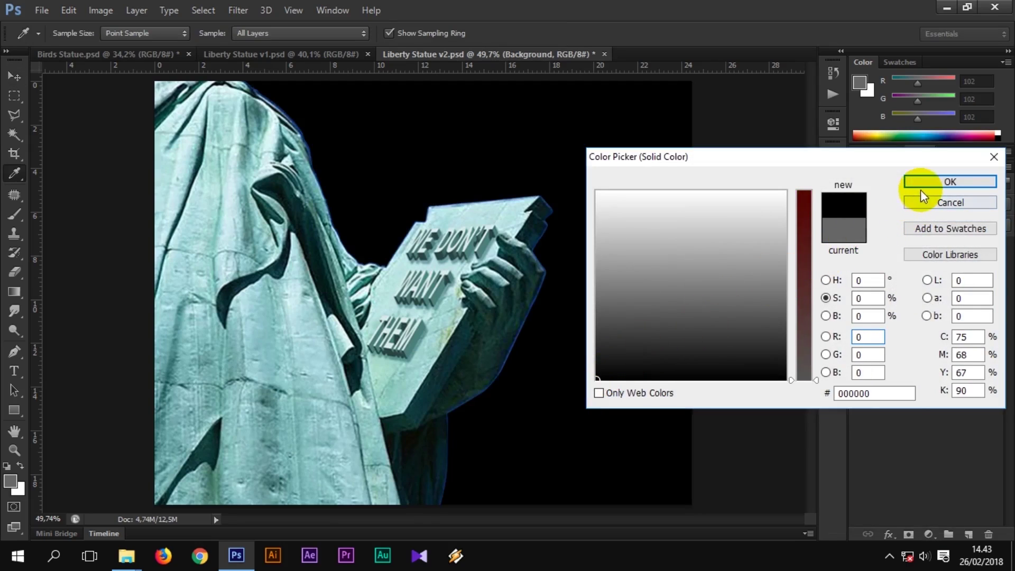
click(921, 183)
scroll(550, 280, up, 3)
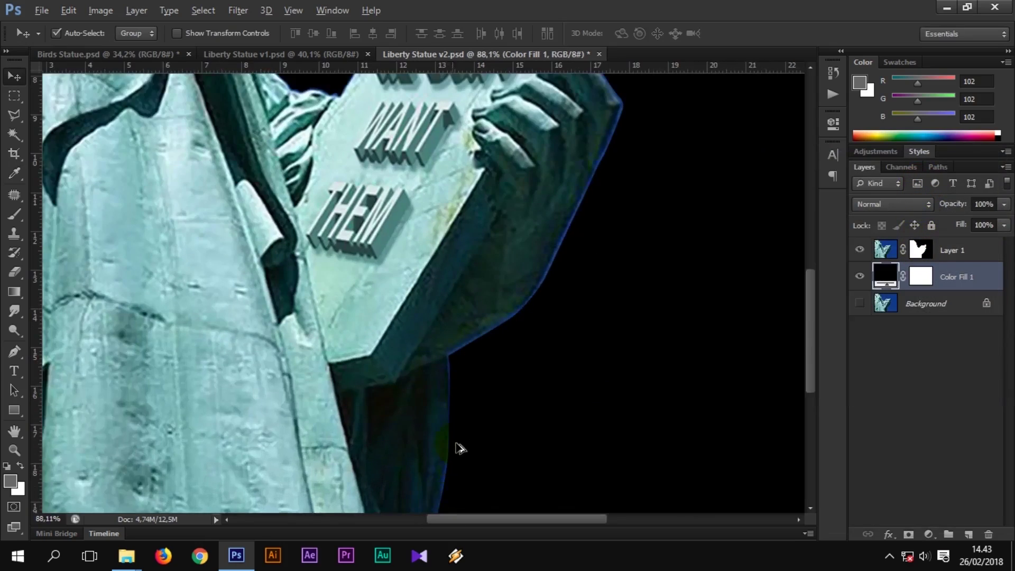
scroll(457, 446, up, 3)
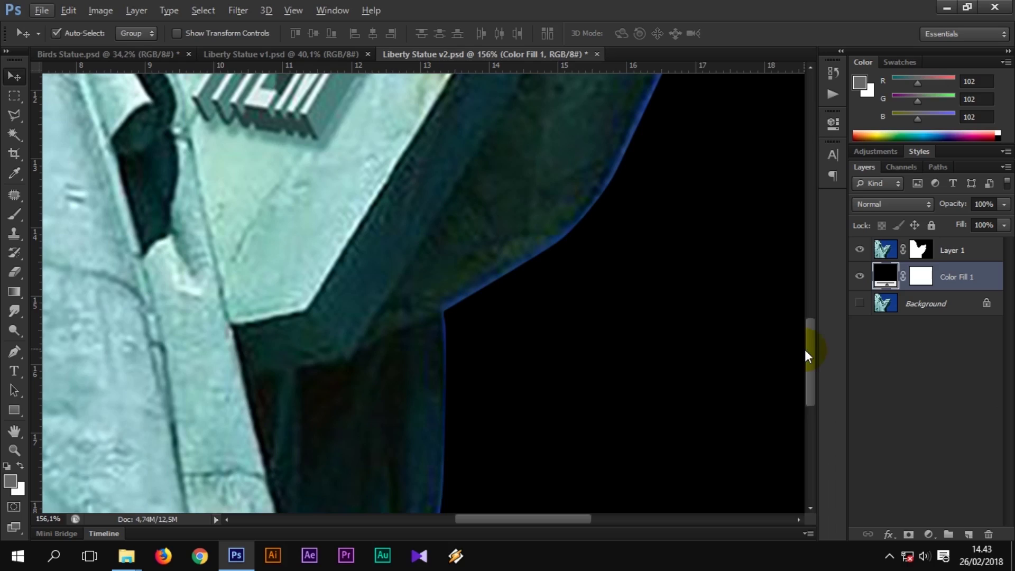
drag(807, 354, 808, 264)
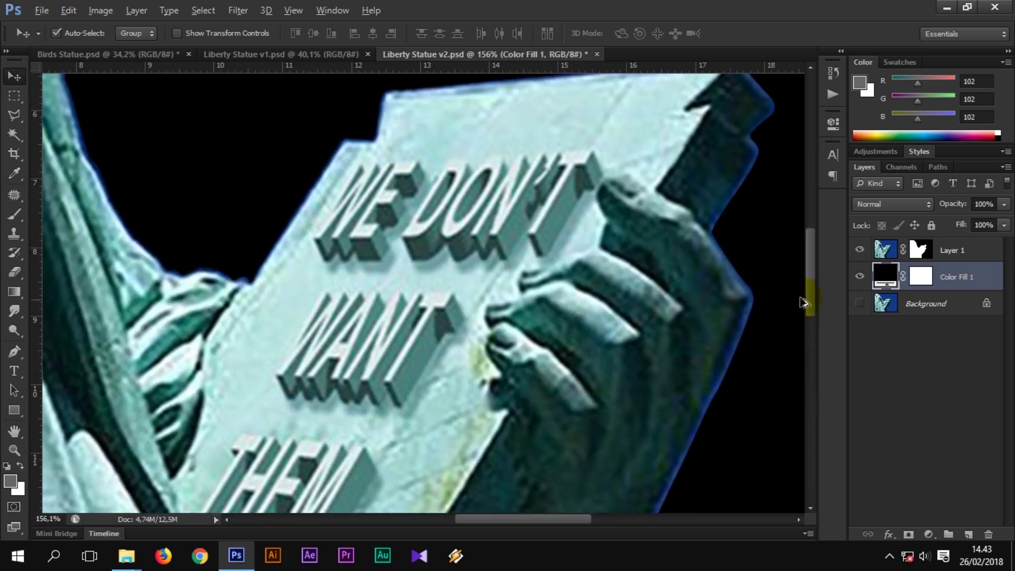
drag(807, 302, 807, 413)
- Target Layer 1's mask and start smudging it with a 50%-strength, 292 px Smudge brush
click(921, 253)
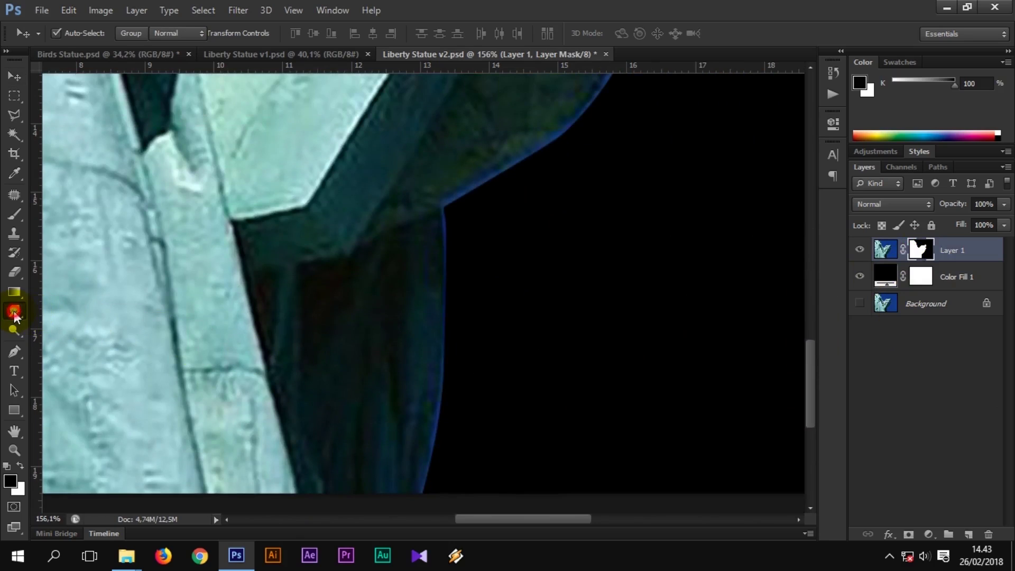
drag(13, 315, 65, 334)
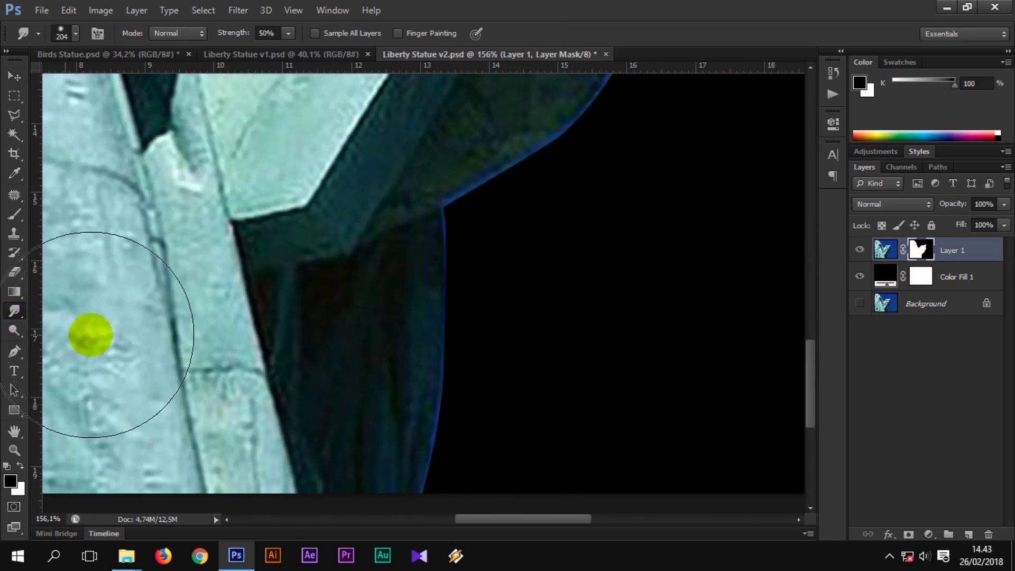
scroll(465, 426, down, 1)
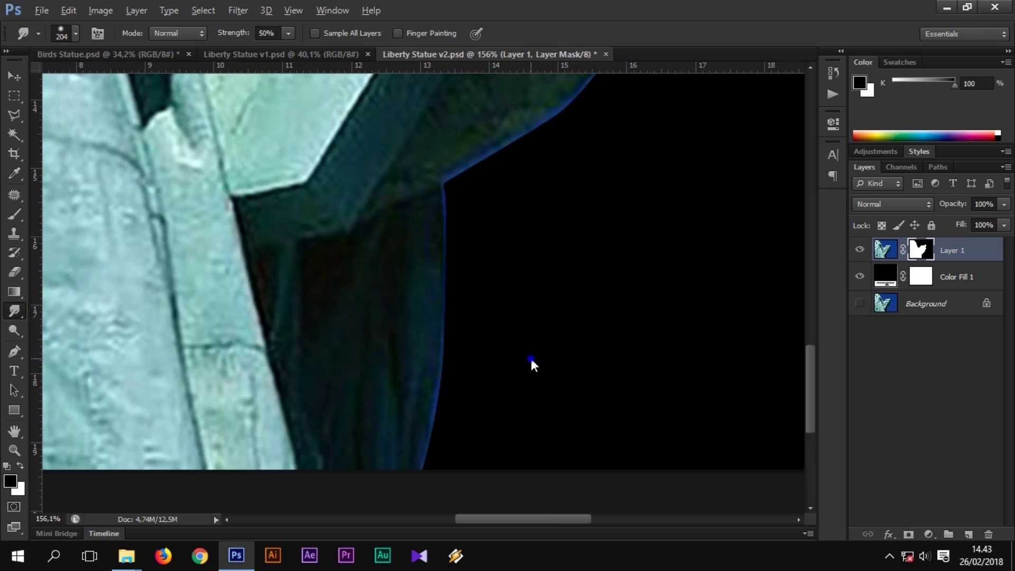
mouse_move(531, 359)
mouse_down()
mouse_move(574, 349)
mouse_move(535, 357)
mouse_up()
scroll(534, 357, down, 1)
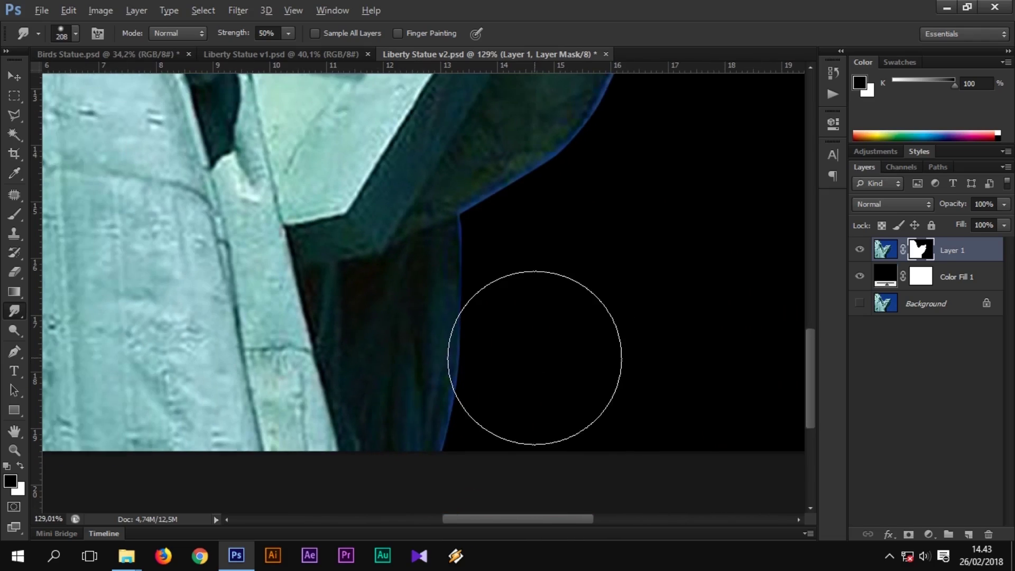
click(505, 425)
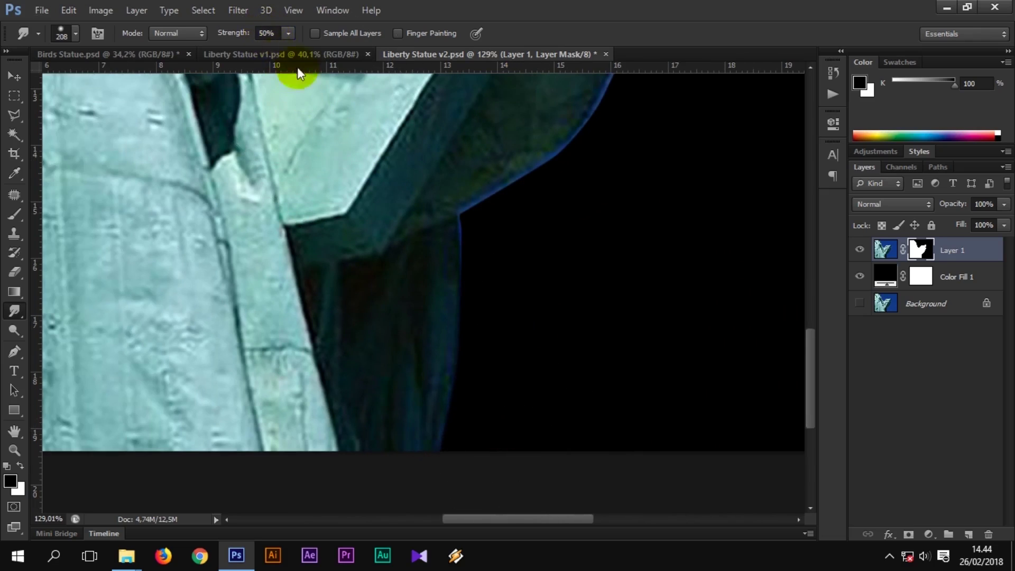
- Smudge the mask edges along the upper drapery, tablet and hand with a 160 px brush
scroll(500, 267, up, 1)
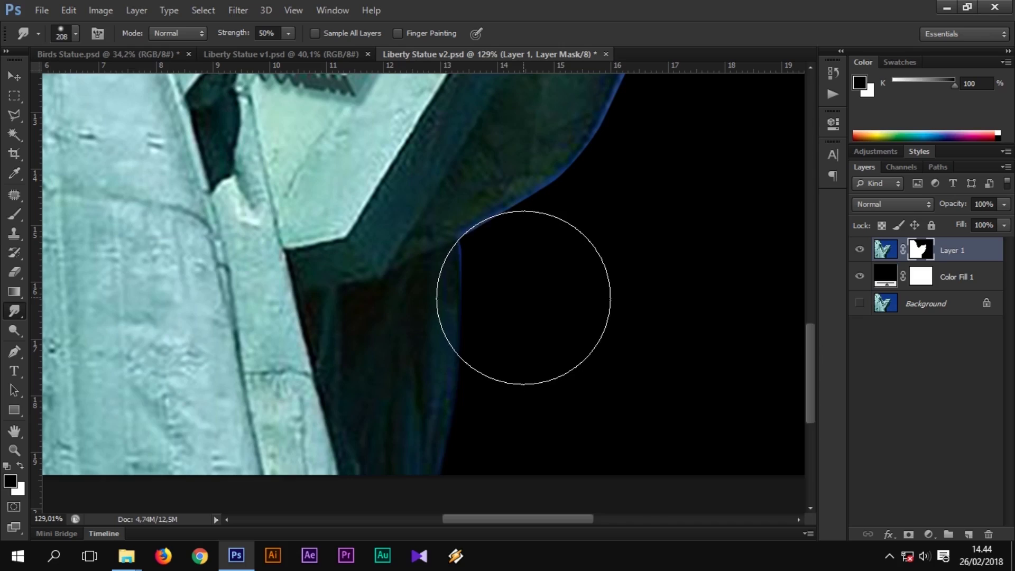
drag(524, 297, 523, 471)
scroll(571, 339, down, 2)
drag(668, 340, 628, 440)
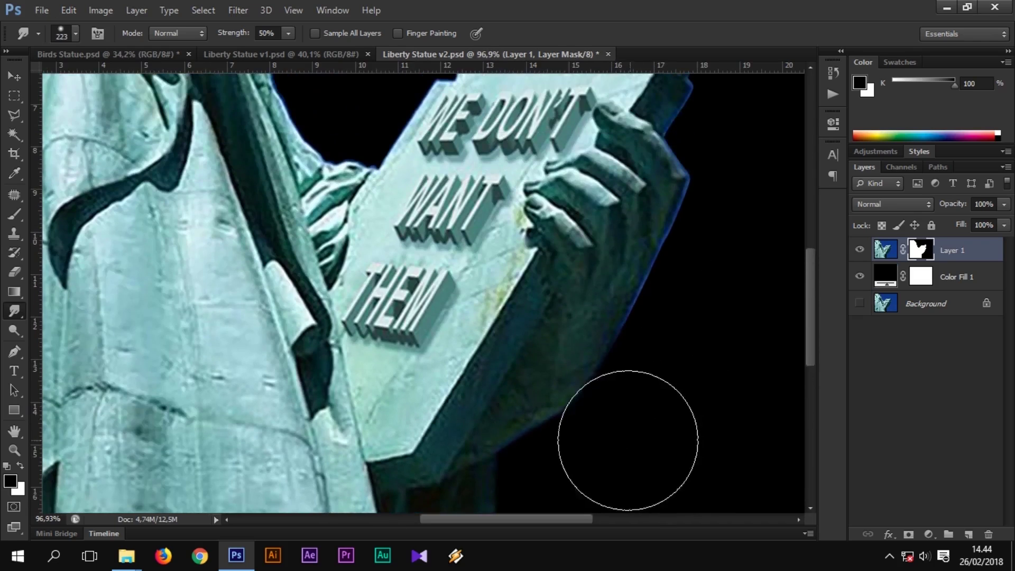
scroll(630, 317, up, 1)
drag(695, 351, 673, 268)
scroll(661, 268, up, 2)
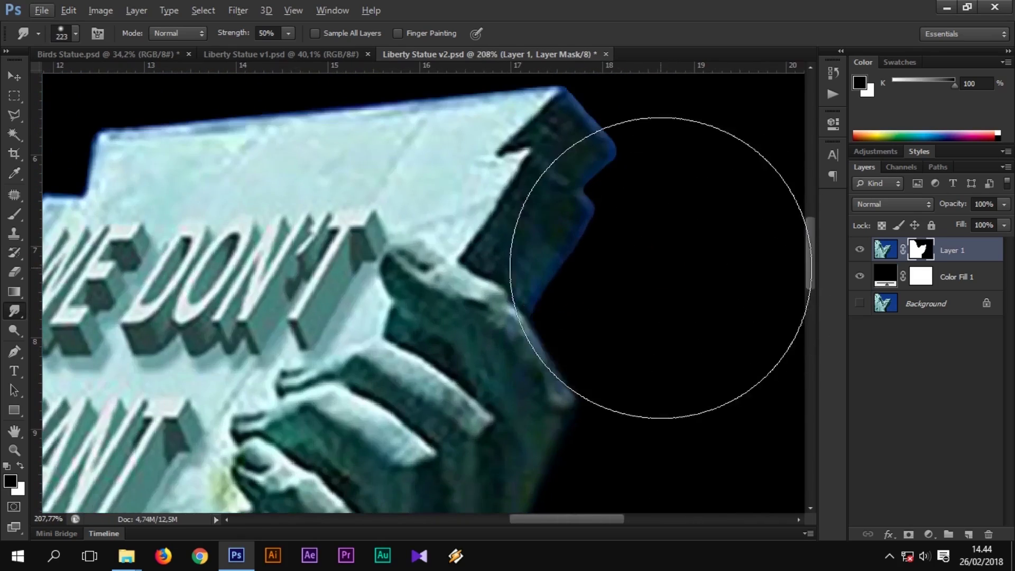
drag(659, 370, 624, 370)
scroll(645, 210, up, 3)
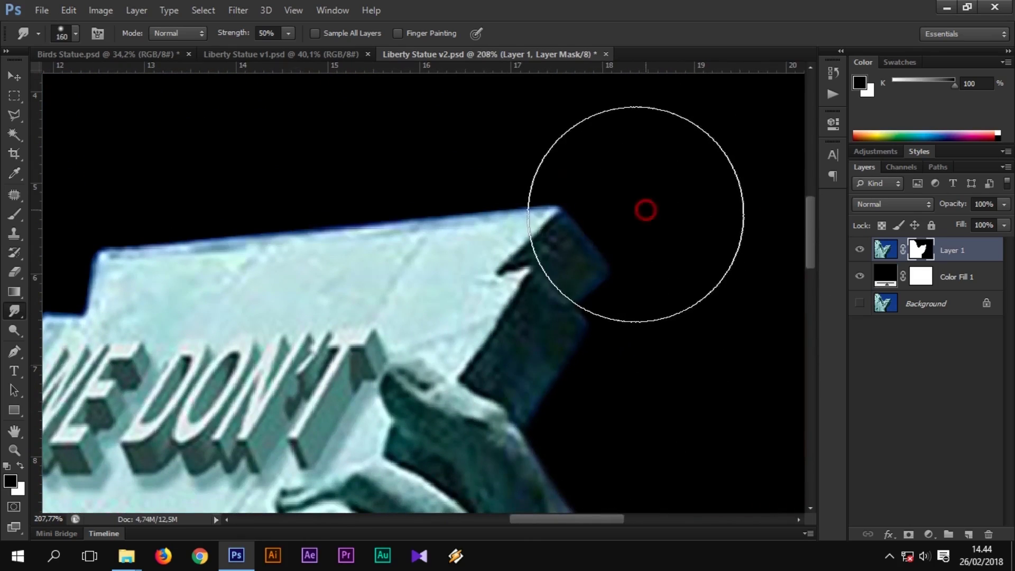
scroll(642, 362, up, 2)
scroll(578, 238, down, 2)
drag(534, 183, 589, 155)
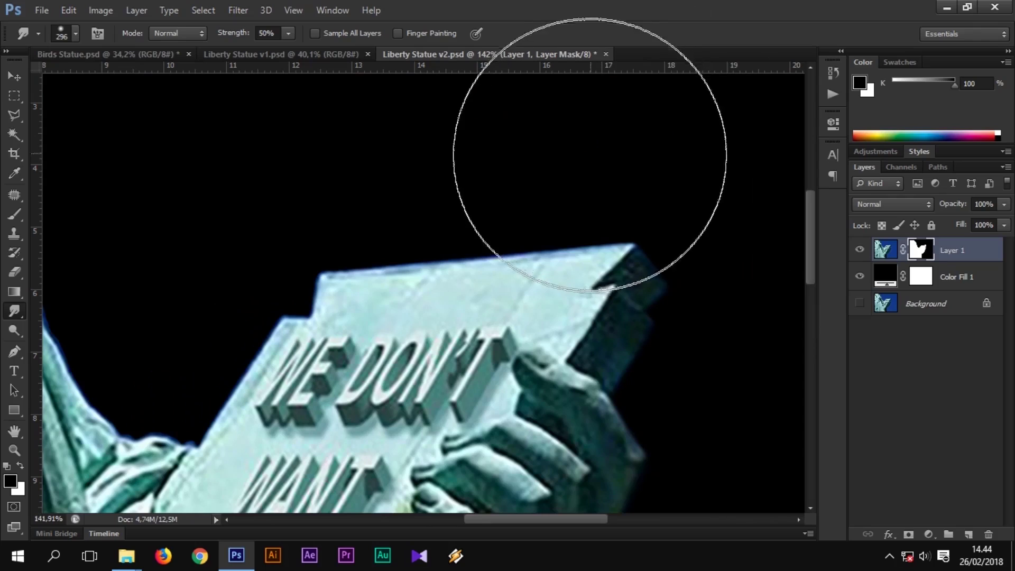
- Set the Smudge brush to 236 px and navigate over to the statue's shoulder
scroll(267, 270, up, 2)
drag(299, 312, 132, 317)
scroll(192, 370, down, 3)
scroll(193, 370, left, 2)
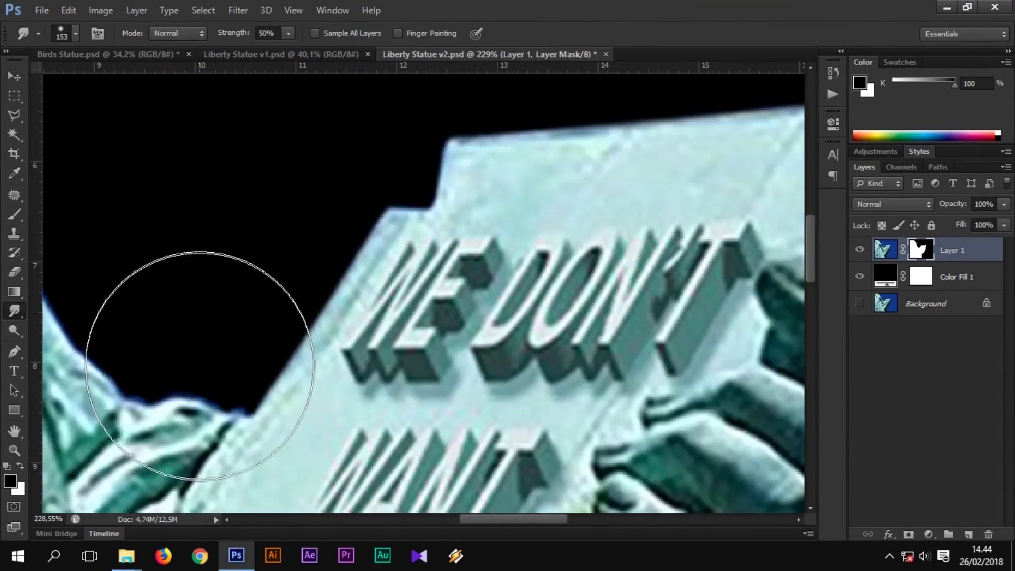
scroll(191, 372, up, 2)
scroll(190, 373, left, 2)
scroll(228, 386, up, 1)
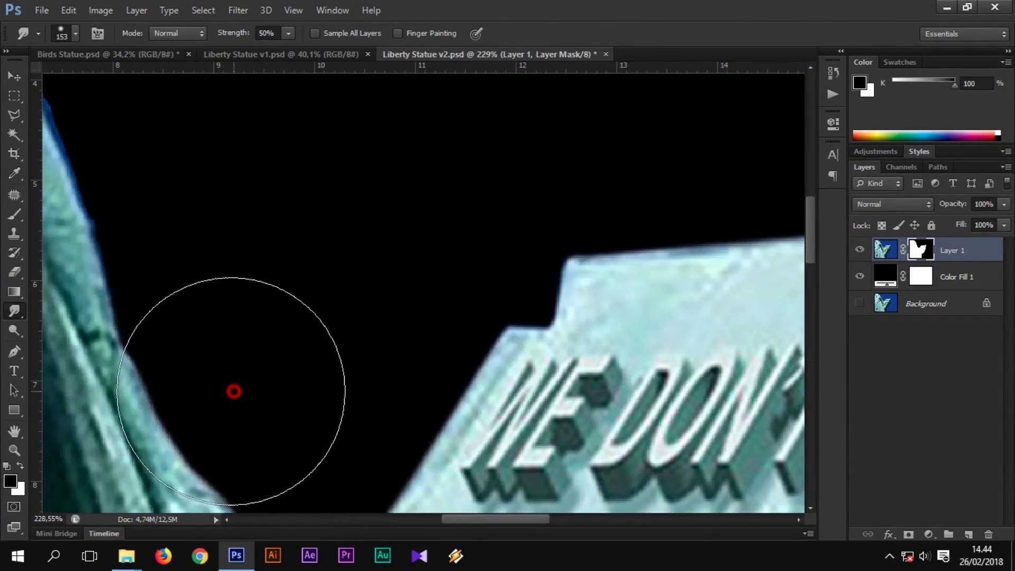
scroll(249, 348, up, 2)
scroll(248, 349, left, 2)
scroll(222, 317, up, 1)
scroll(211, 275, up, 2)
scroll(211, 275, left, 1)
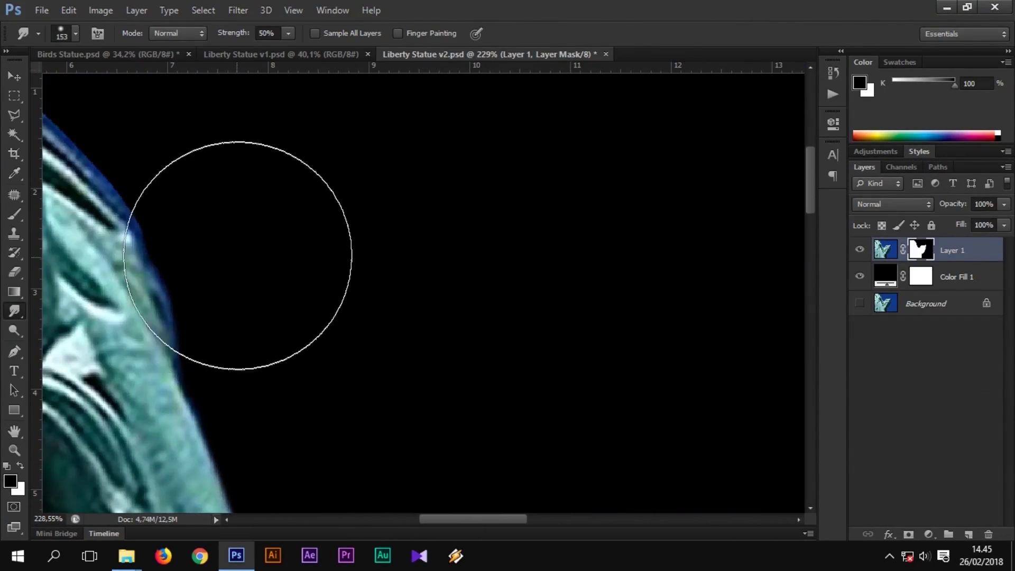
scroll(262, 259, up, 2)
scroll(227, 254, up, 1)
scroll(227, 254, left, 1)
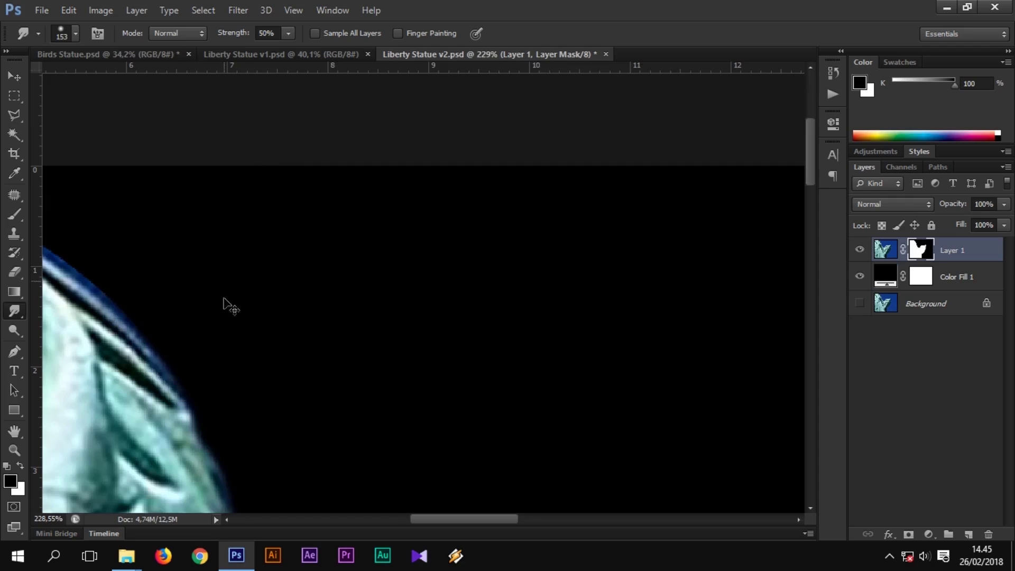
scroll(227, 304, left, 2)
- Smooth the shoulder's mask edge with long smudge strokes down toward the right
drag(280, 259, 228, 185)
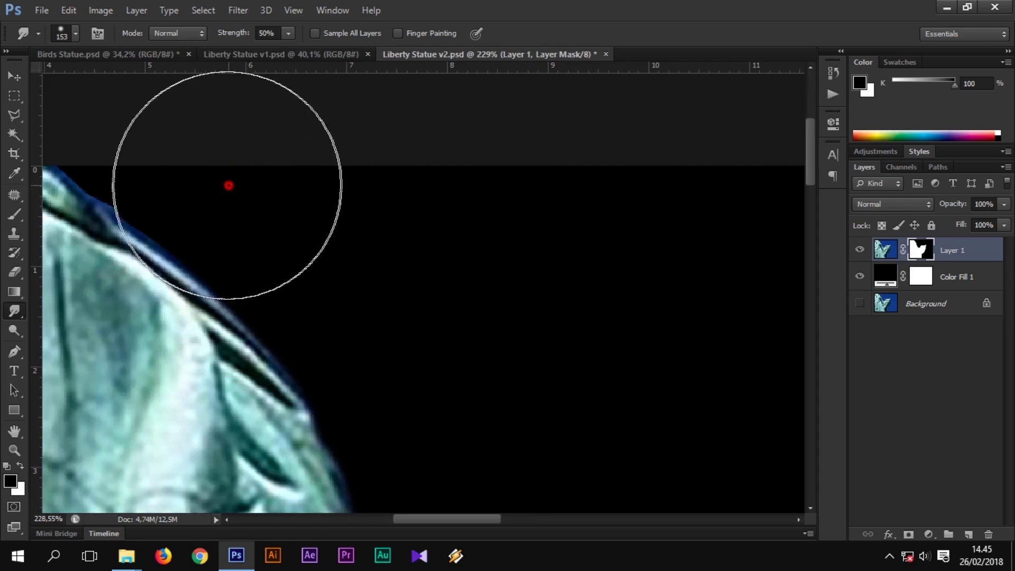
scroll(203, 253, up, 1)
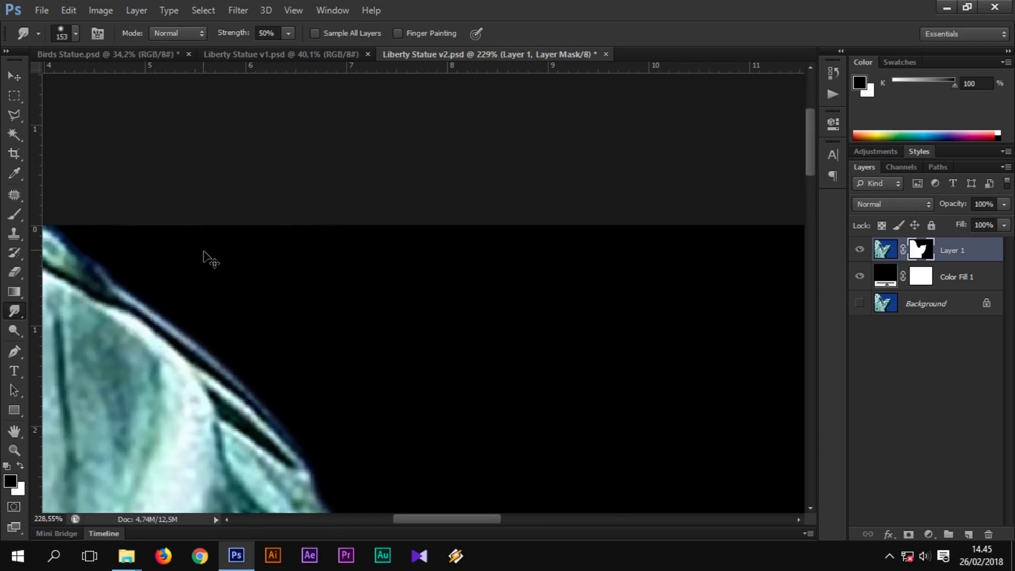
scroll(212, 254, left, 2)
click(238, 204)
mouse_move(233, 200)
mouse_down()
mouse_move(321, 262)
mouse_move(437, 376)
mouse_up()
scroll(469, 380, down, 2)
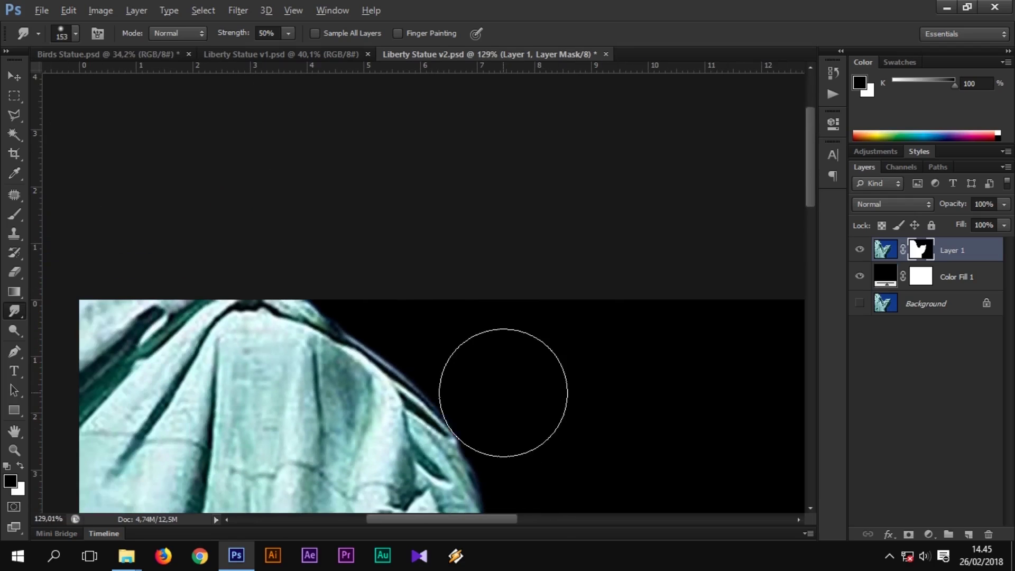
scroll(537, 390, down, 1)
scroll(498, 396, down, 1)
scroll(573, 410, down, 1)
scroll(571, 404, down, 3)
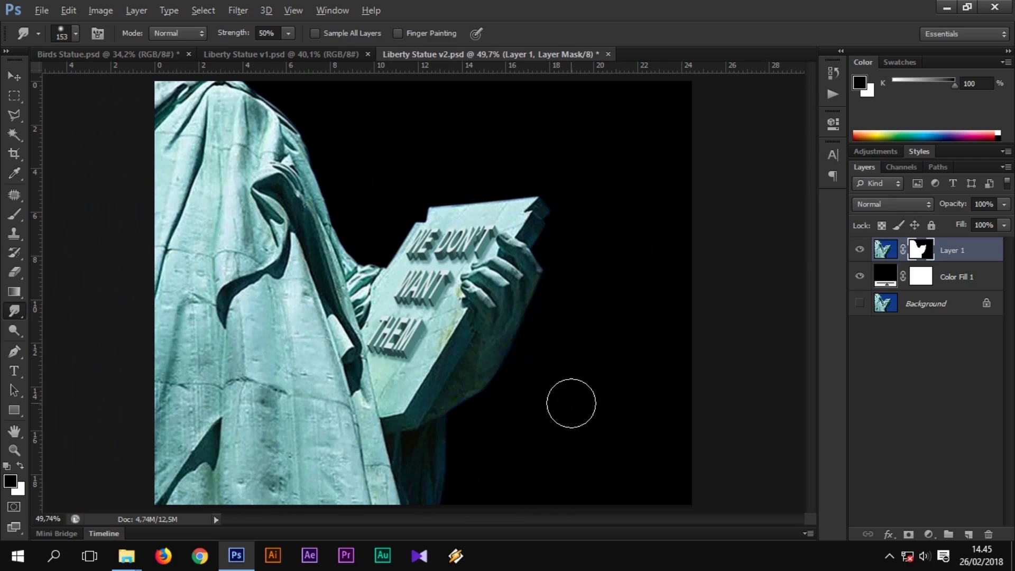
scroll(428, 190, up, 2)
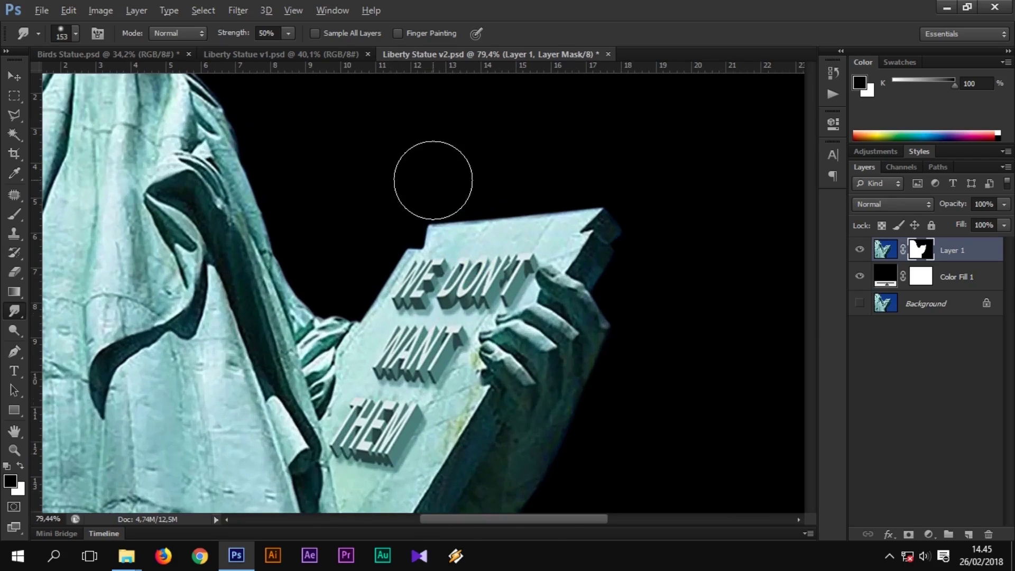
- Switch to the Move tool and view Layer 1's mask on its own, zoomed in
click(14, 74)
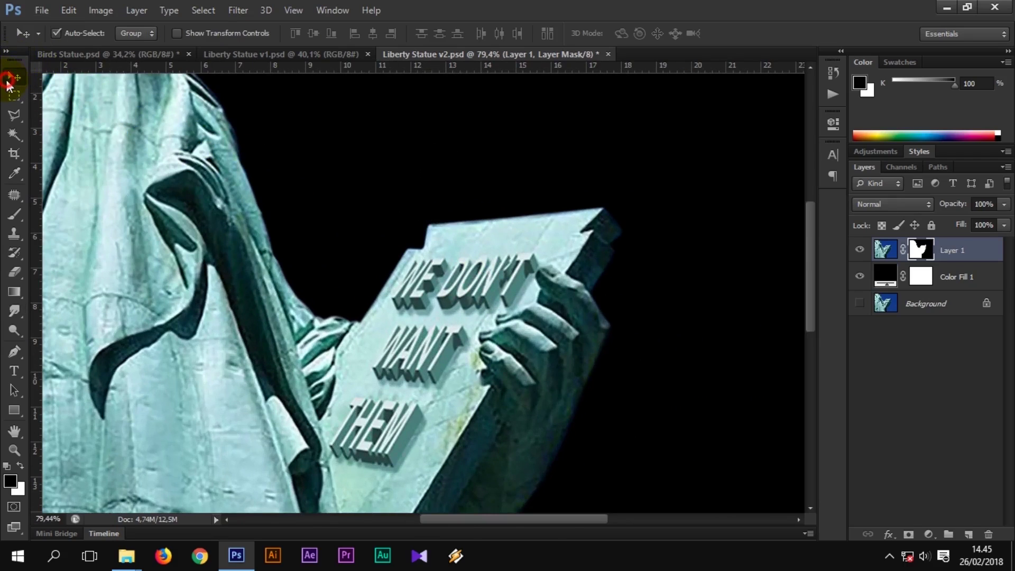
alt+click(921, 252)
scroll(261, 245, up, 2)
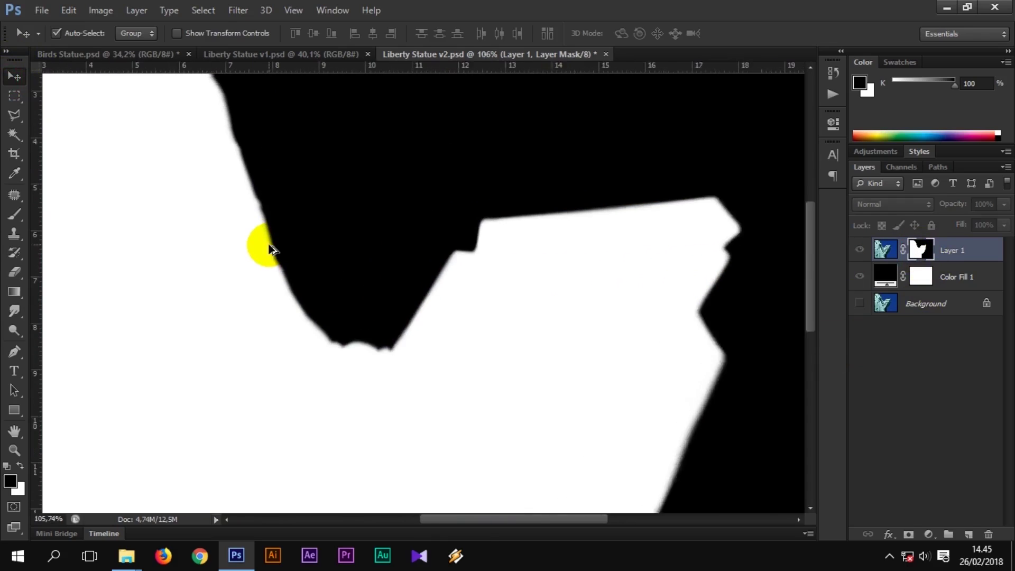
scroll(268, 255, up, 2)
scroll(280, 275, up, 2)
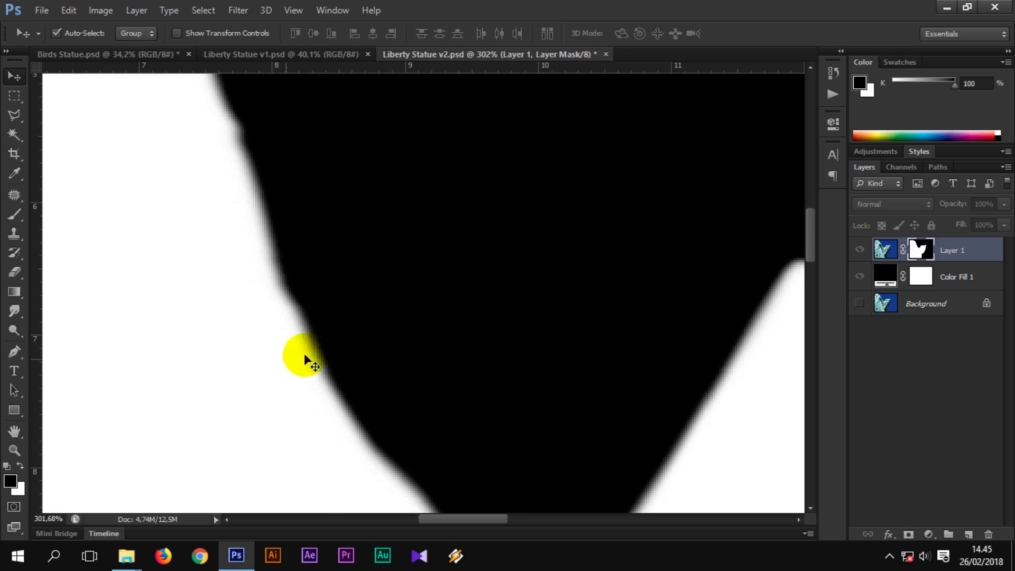
- Raise the mask's contrast in Brightness/Contrast with Use Legacy enabled to harden its edges
click(109, 13)
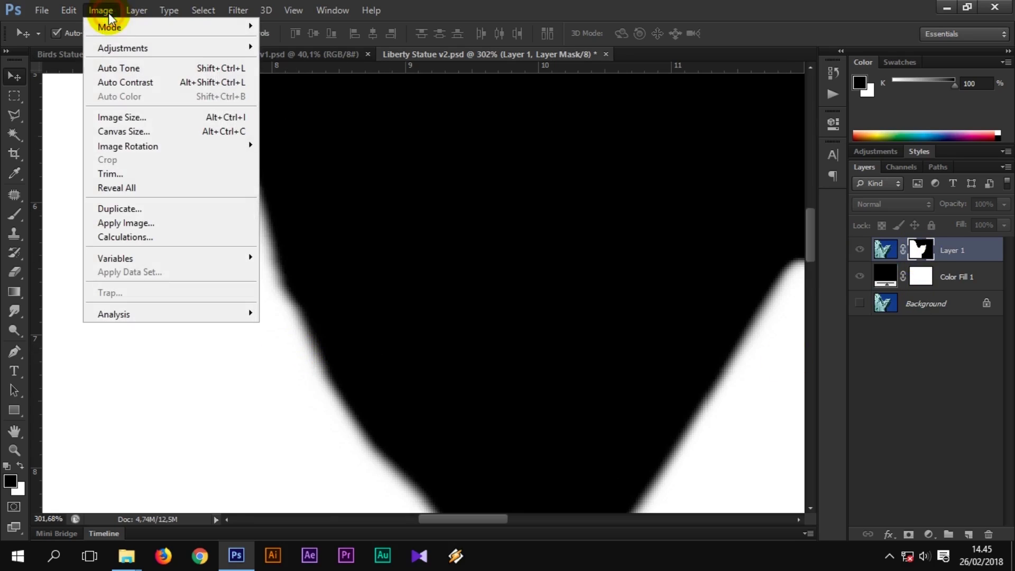
click(131, 50)
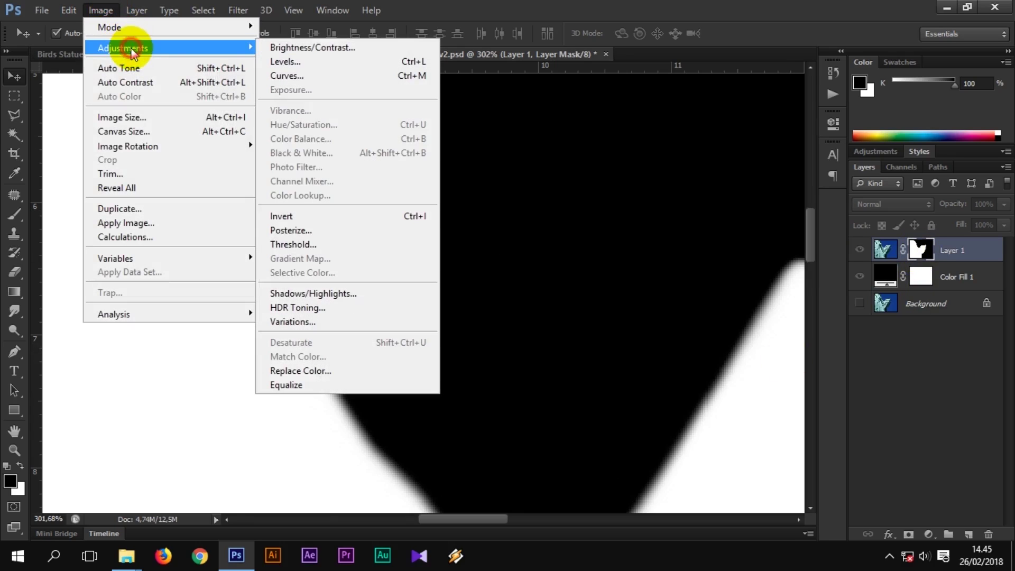
click(287, 46)
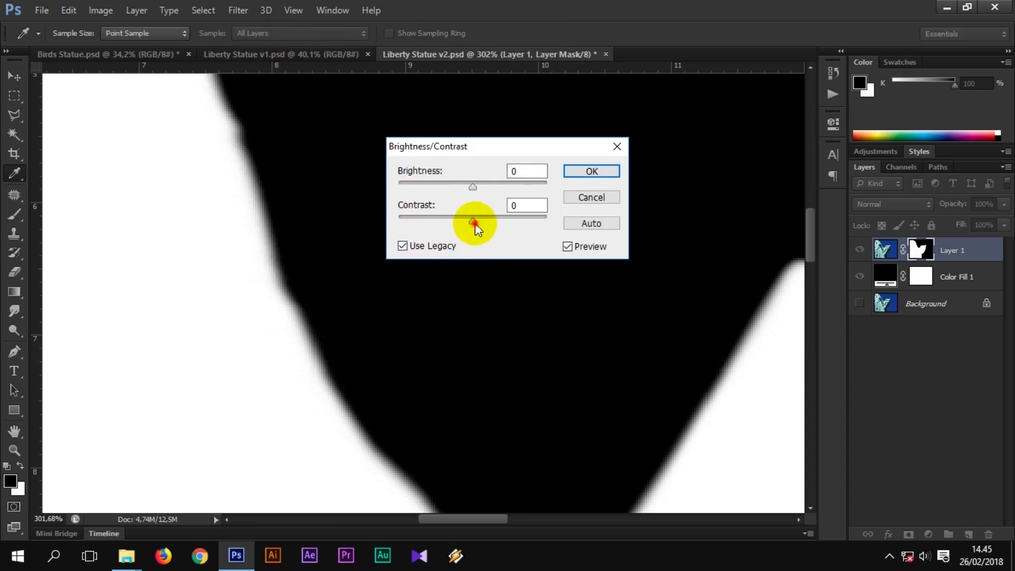
drag(475, 222, 518, 222)
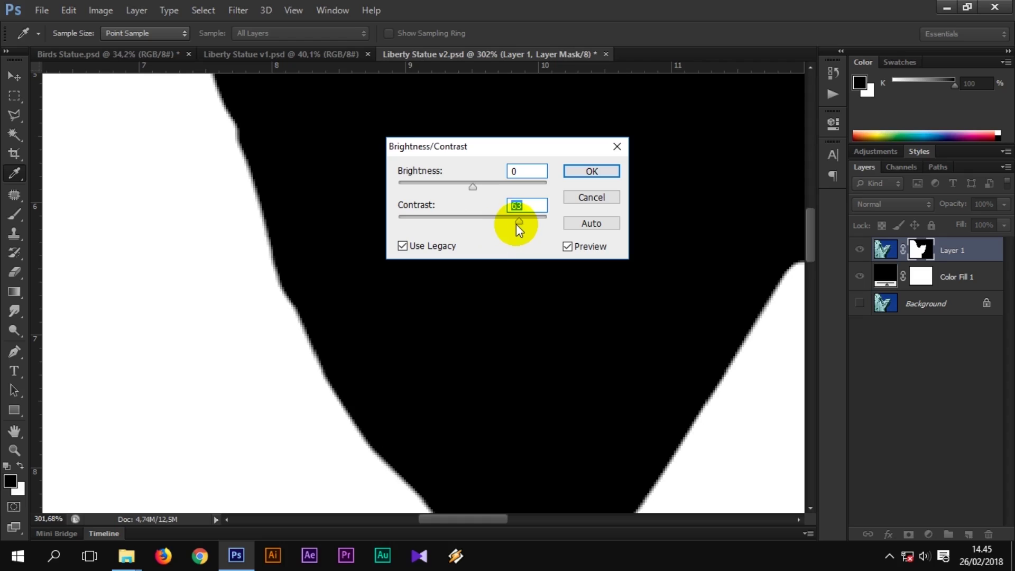
click(401, 246)
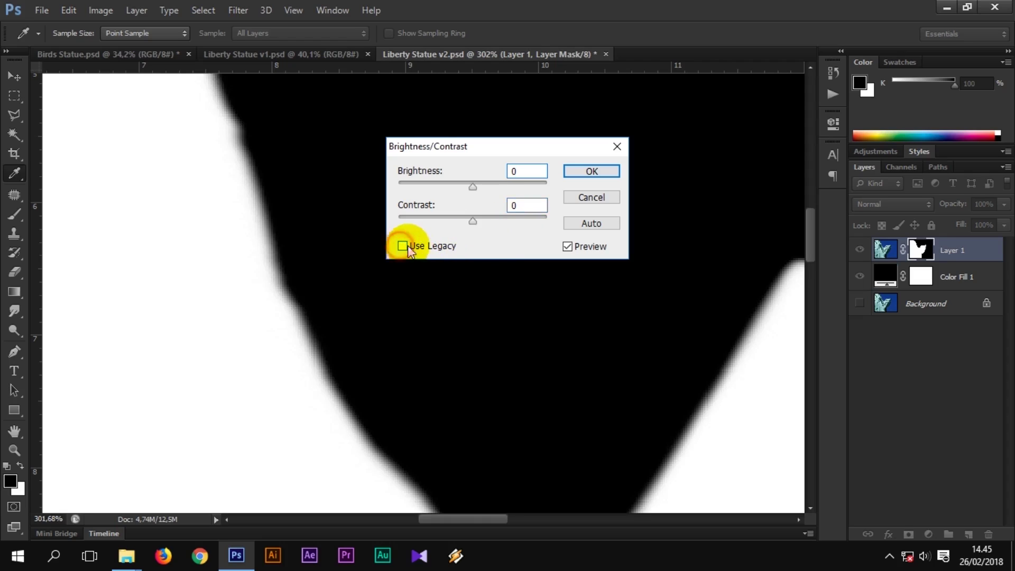
drag(474, 222, 537, 231)
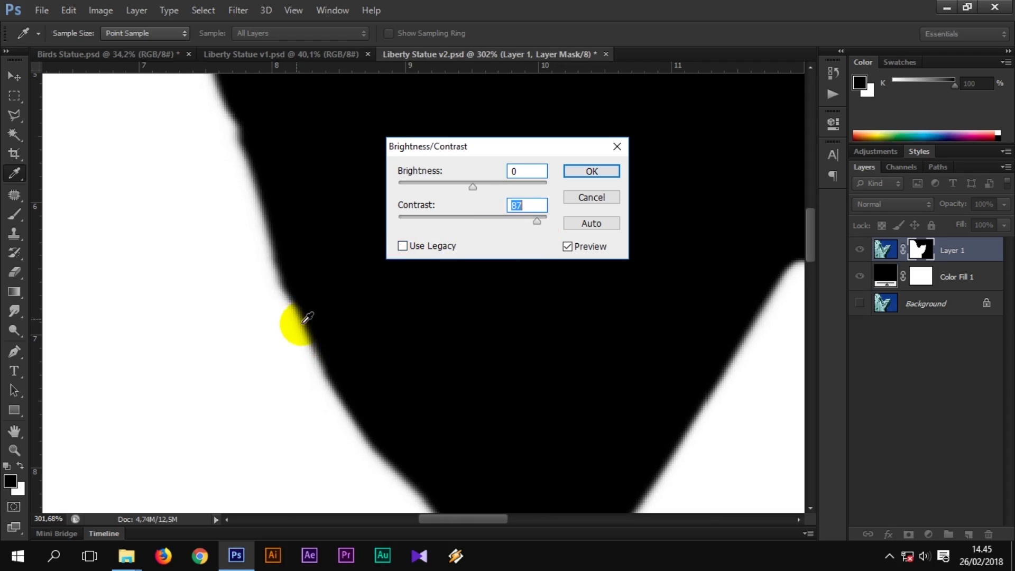
click(403, 246)
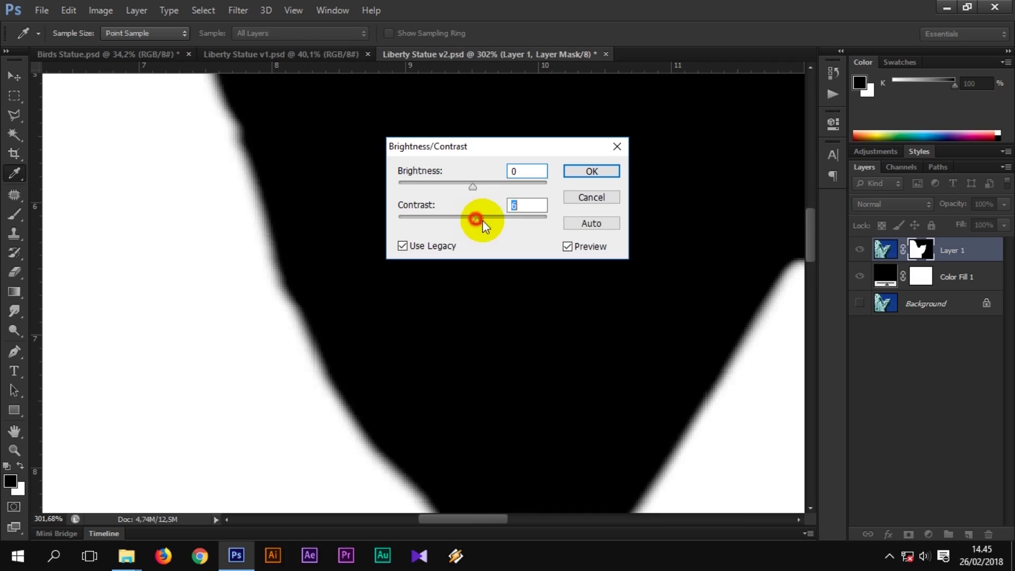
drag(482, 220, 510, 224)
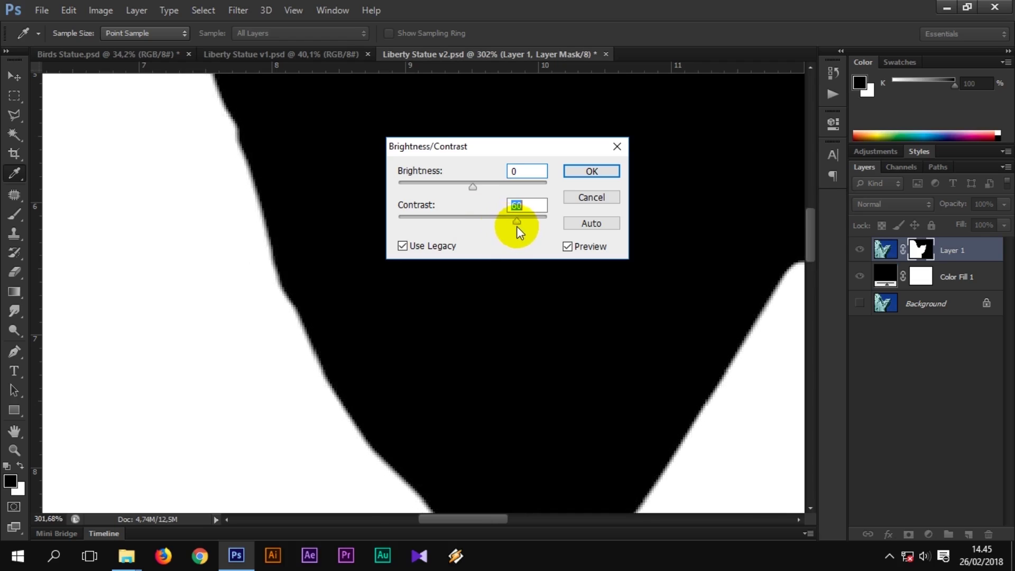
click(585, 172)
key(v)
scroll(564, 335, down, 5)
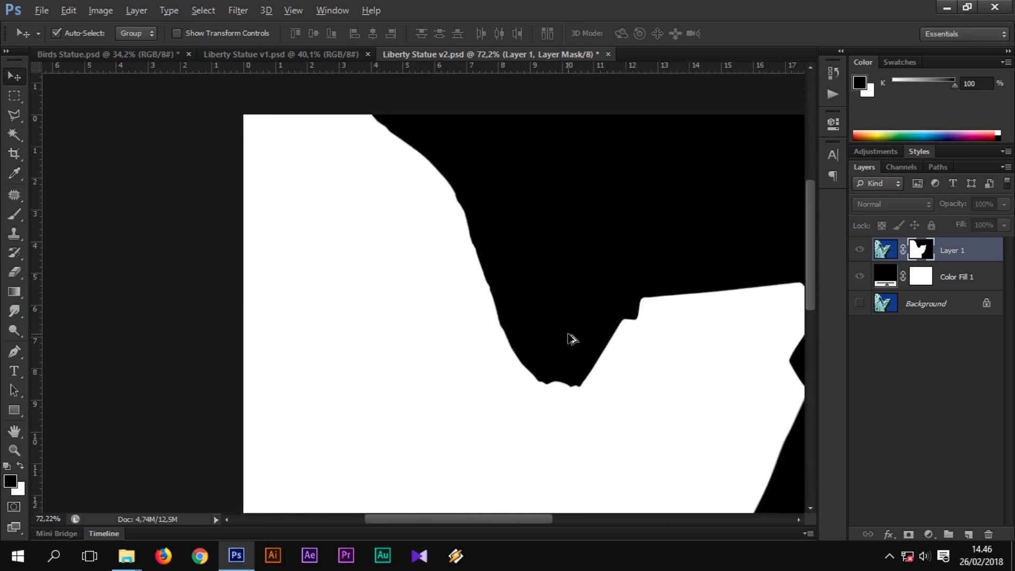
- Return to the normal image view and select the Color Fill 1 layer
alt+click(922, 256)
scroll(703, 323, down, 1)
scroll(727, 338, down, 1)
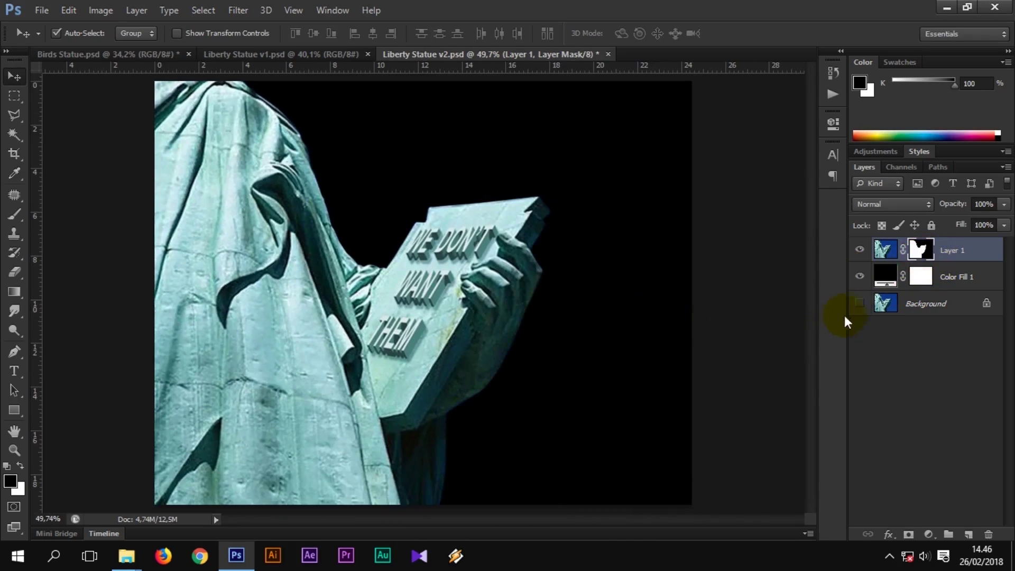
click(948, 283)
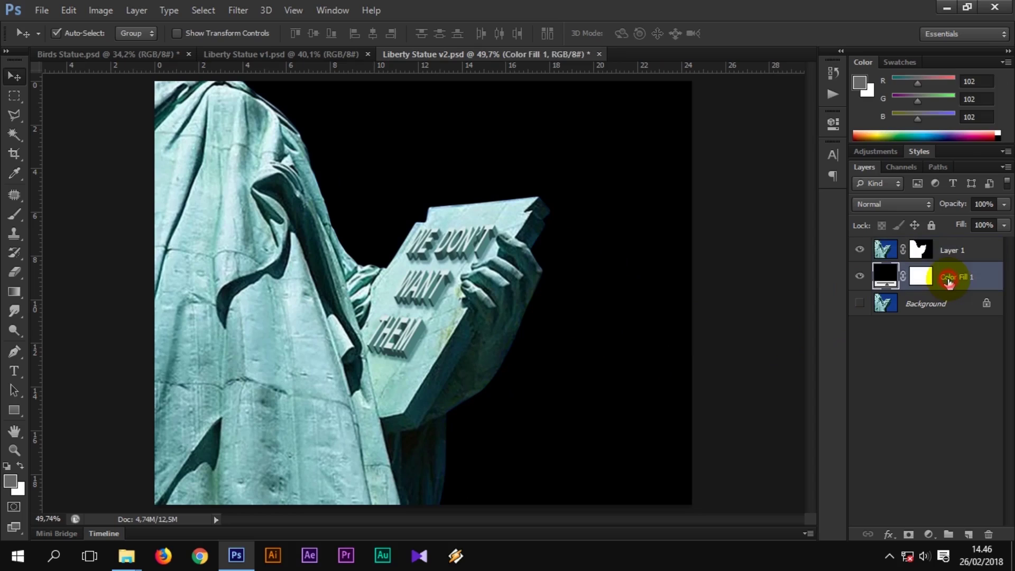
- Place the sky wallpaper image and scale it up to cover the canvas
click(43, 10)
click(53, 251)
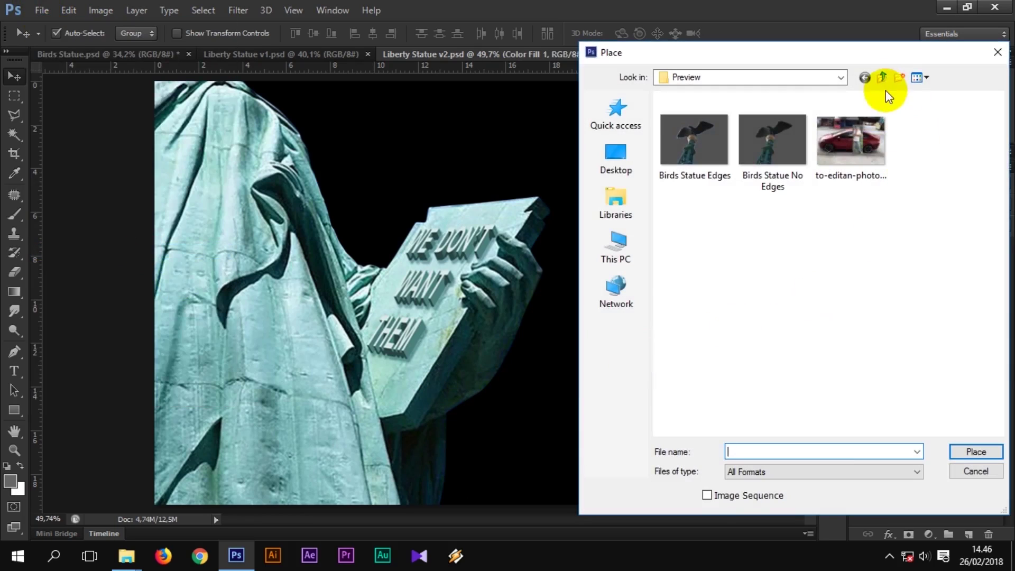
click(885, 88)
double_click(782, 243)
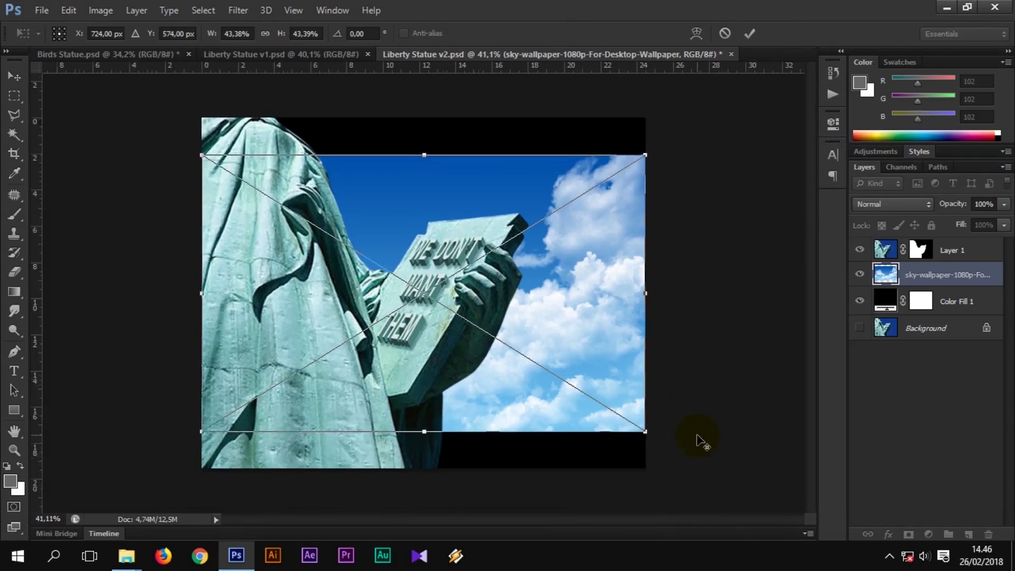
drag(623, 414, 698, 464)
click(750, 34)
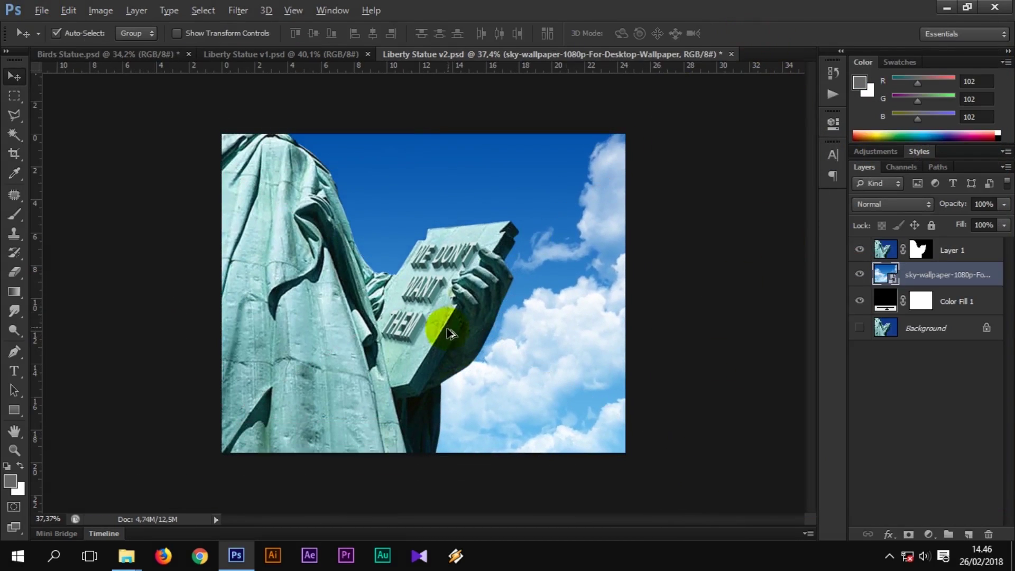
scroll(449, 333, up, 2)
click(923, 250)
click(930, 535)
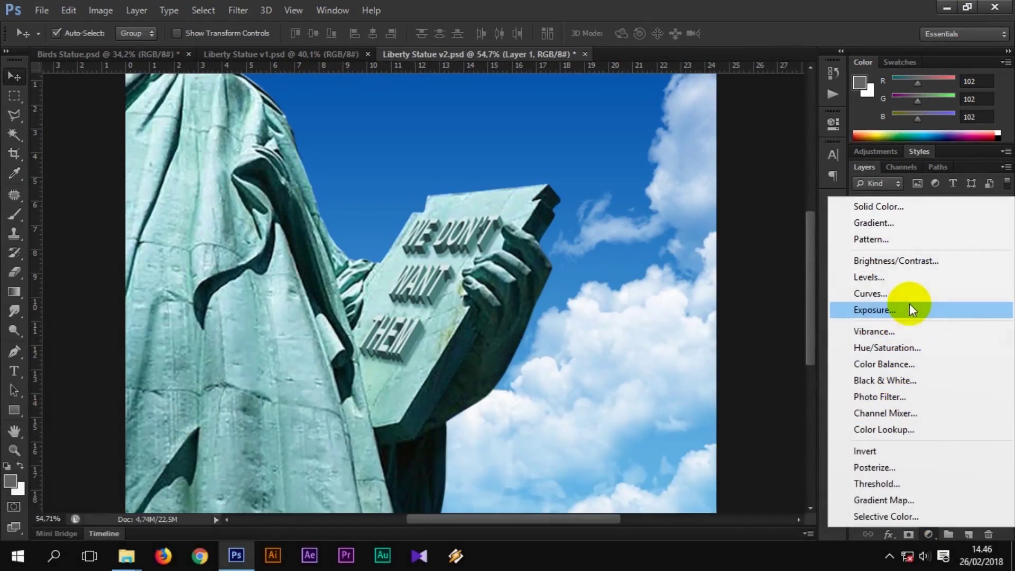
- Add a Curves adjustment layer with a bent Blue channel curve and compare before and after
click(901, 294)
click(697, 178)
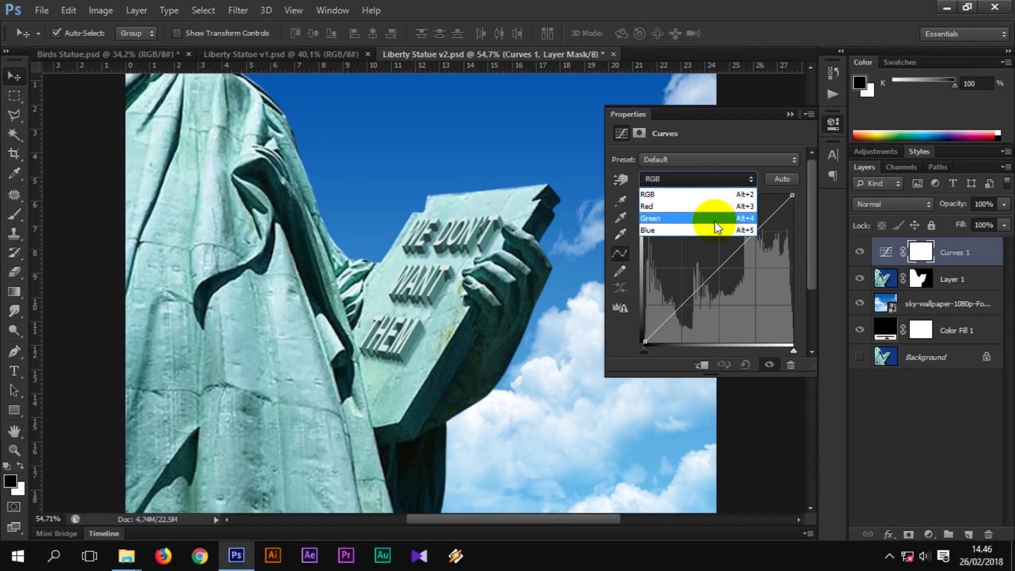
click(715, 217)
click(697, 178)
click(729, 230)
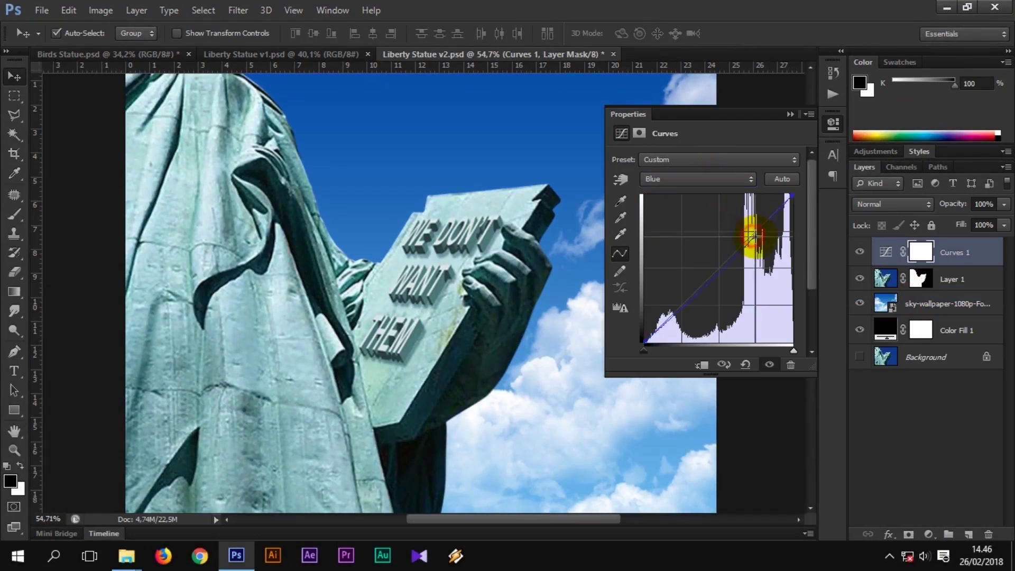
click(789, 115)
click(859, 251)
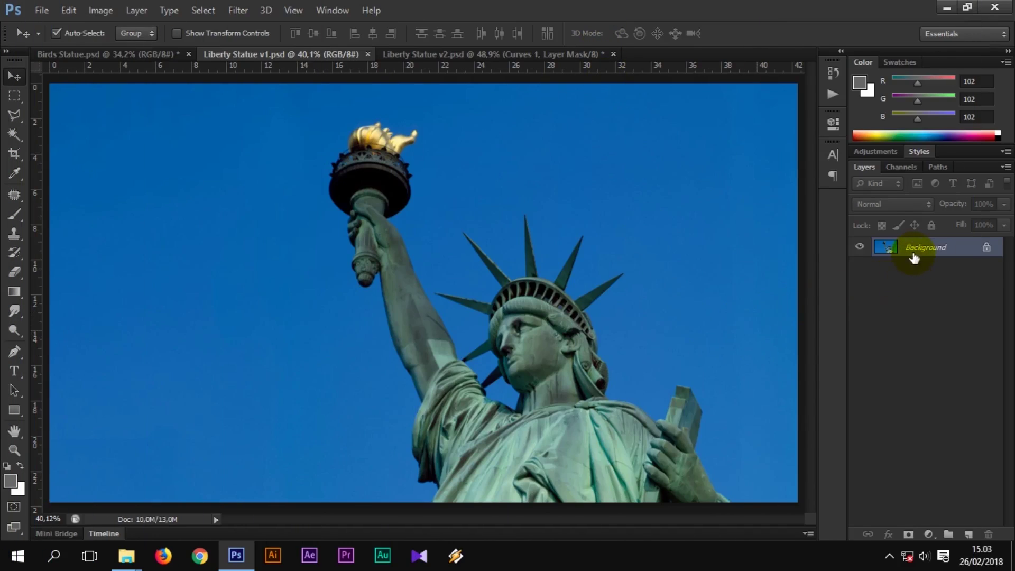
- Duplicate the background and mask Layer 1 with the Liberty Selection channel
key(ctrl+j)
click(897, 168)
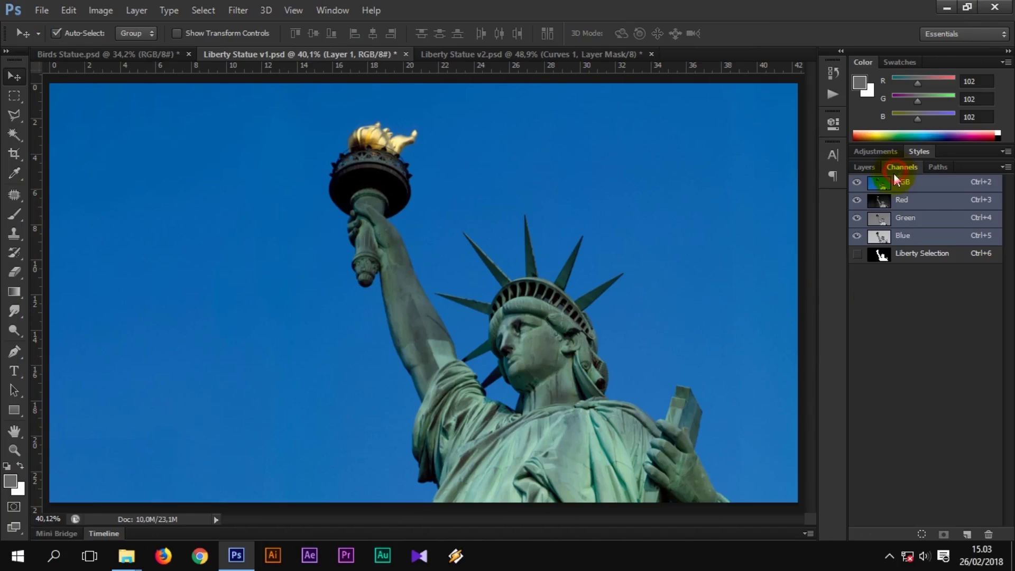
ctrl+click(880, 255)
click(865, 167)
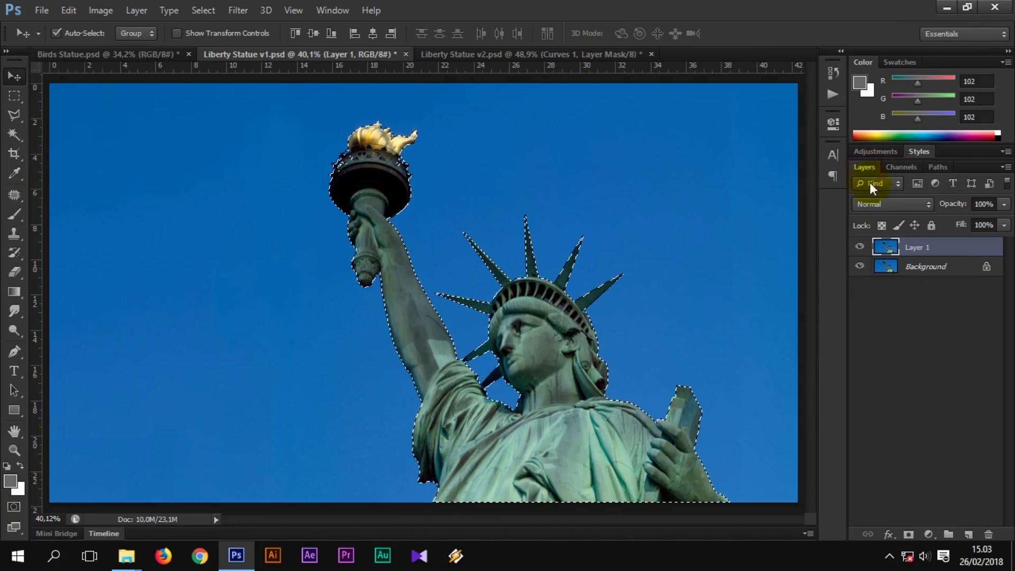
click(908, 534)
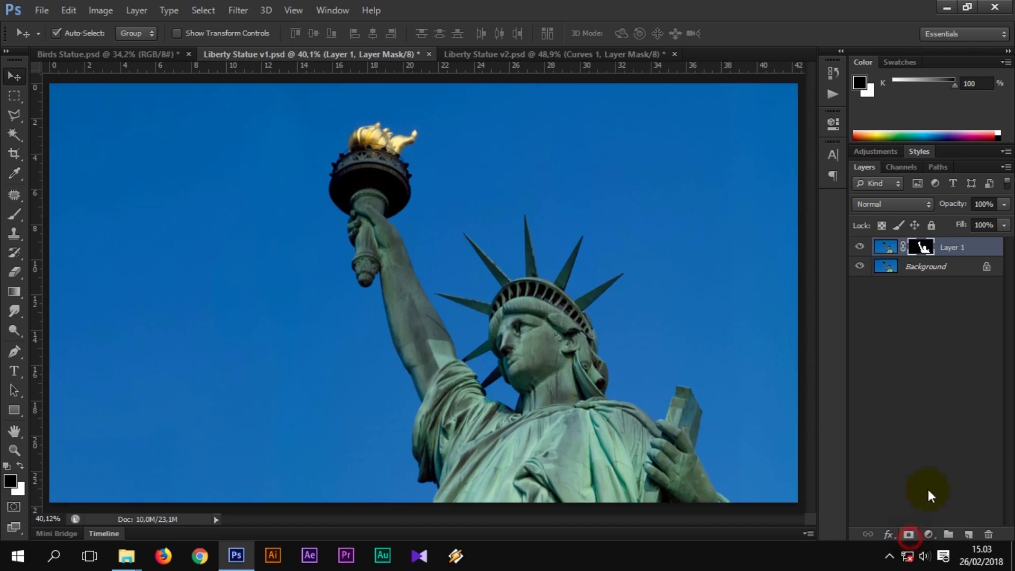
- Hide the Background layer and add a black Solid Color fill layer
click(862, 268)
click(914, 270)
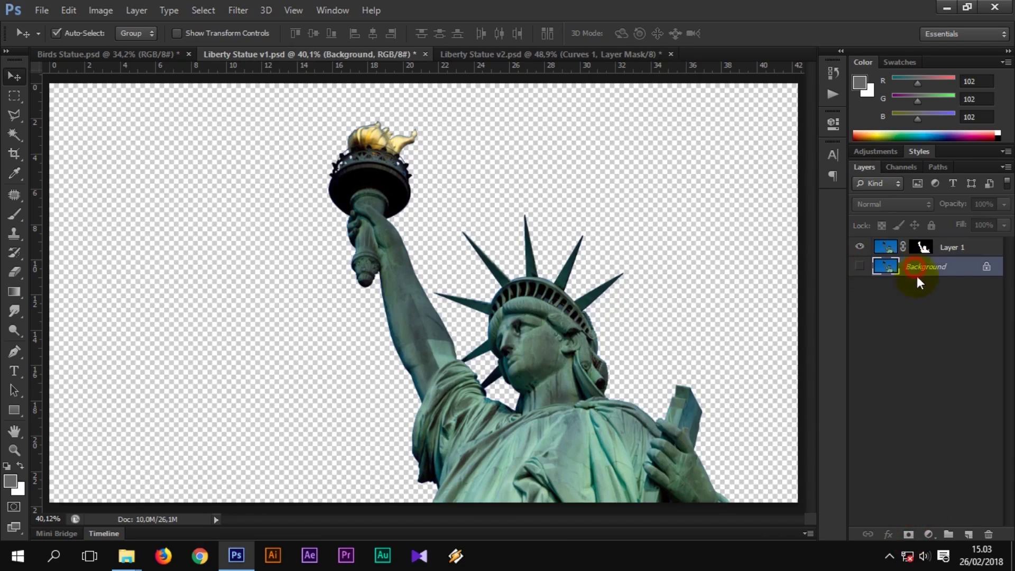
click(927, 535)
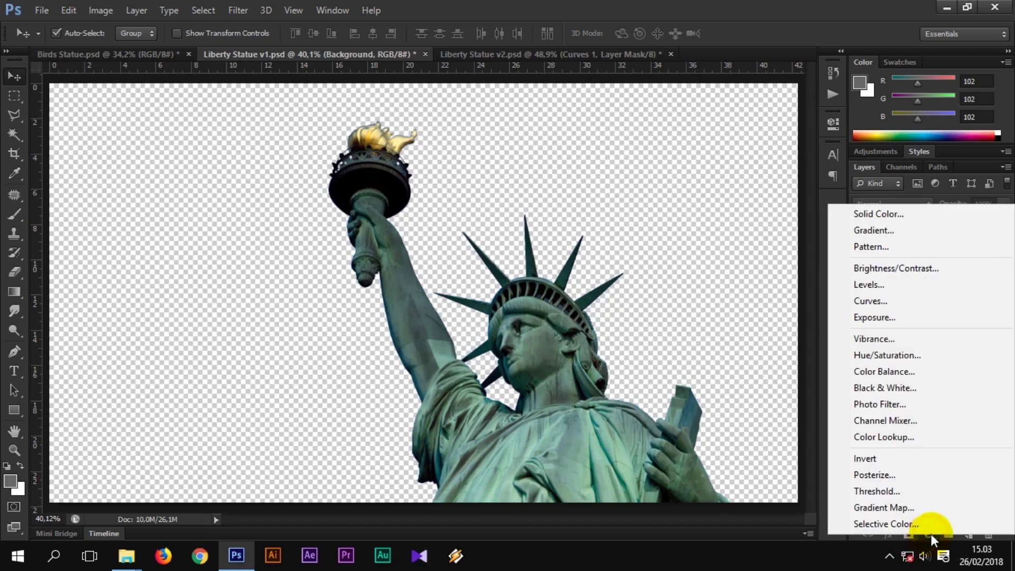
click(878, 214)
click(601, 377)
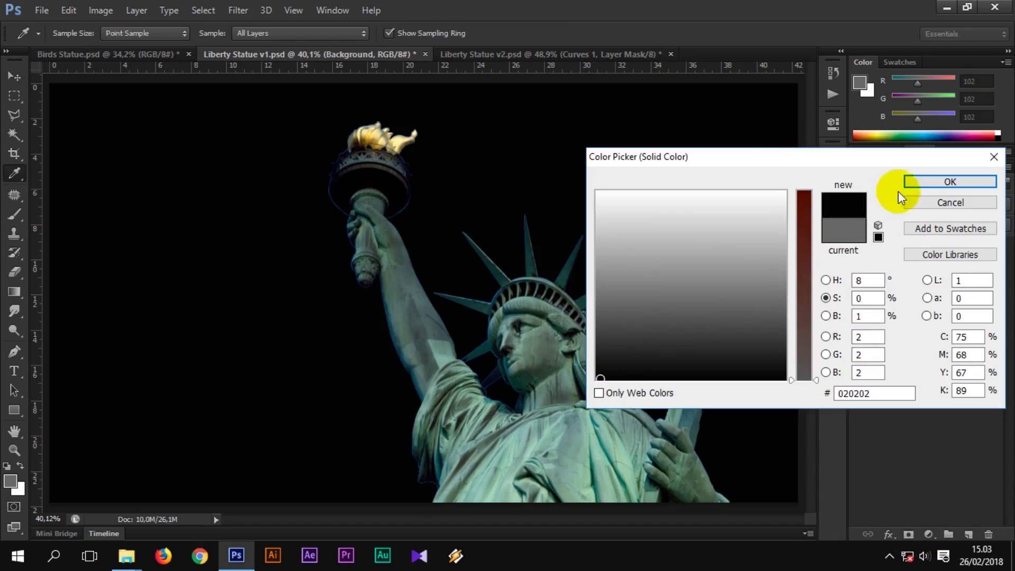
click(902, 182)
- Load the statue mask as a selection and paint the right crown spike back in
scroll(711, 450, up, 3)
scroll(708, 470, up, 3)
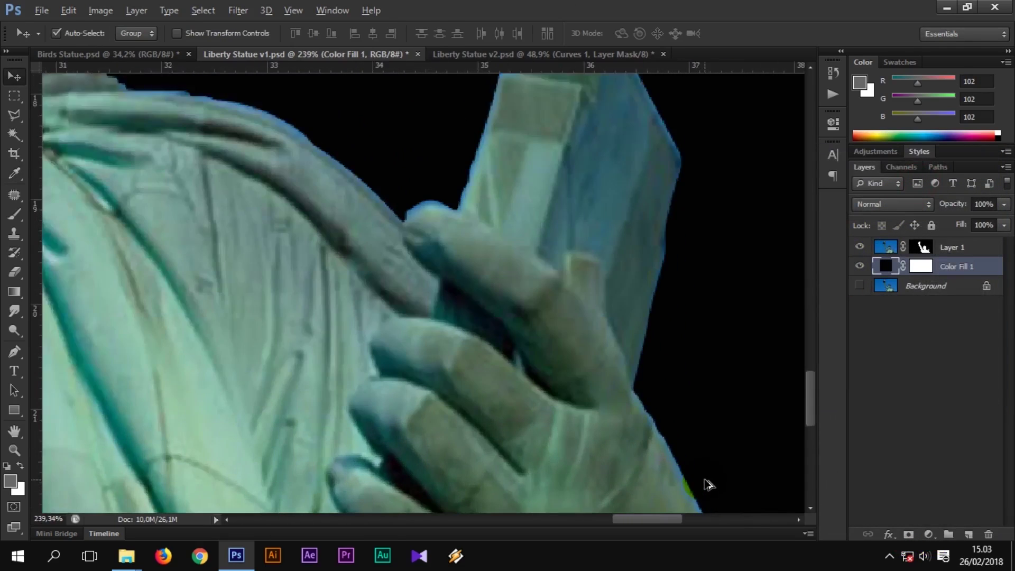
scroll(700, 480, up, 2)
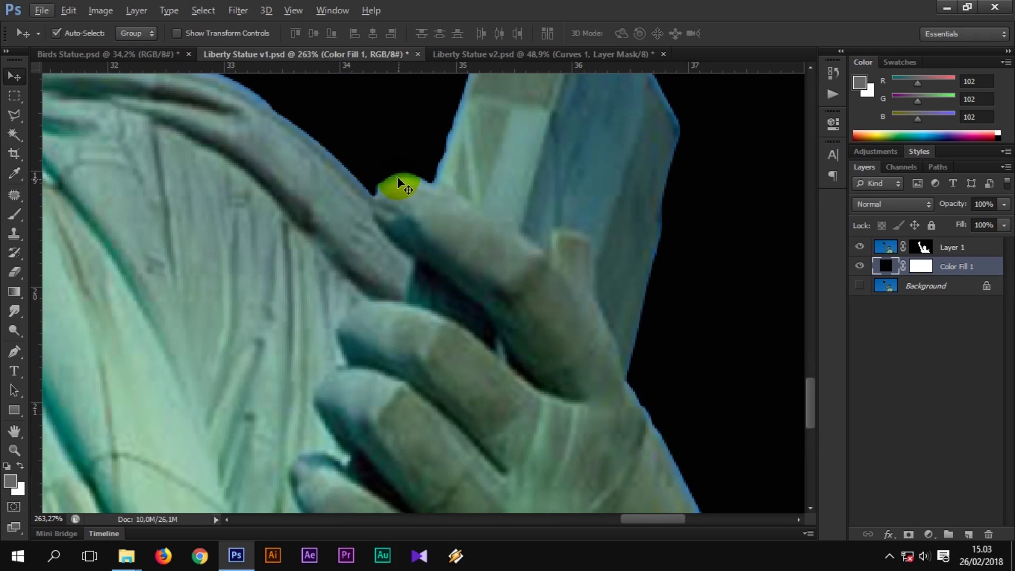
scroll(483, 191, up, 3)
scroll(507, 202, up, 1)
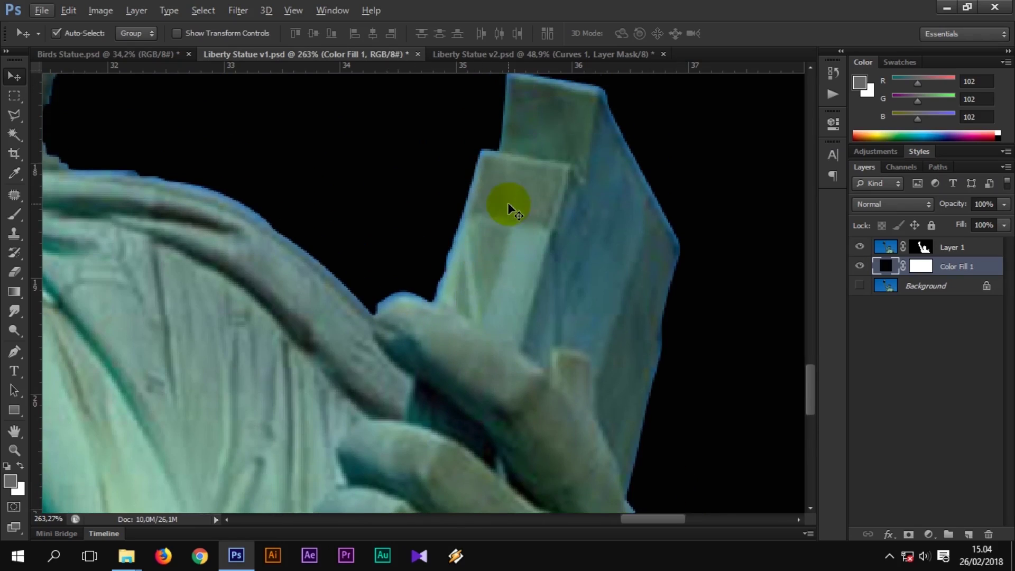
key(ctrl+0)
click(922, 247)
key(b)
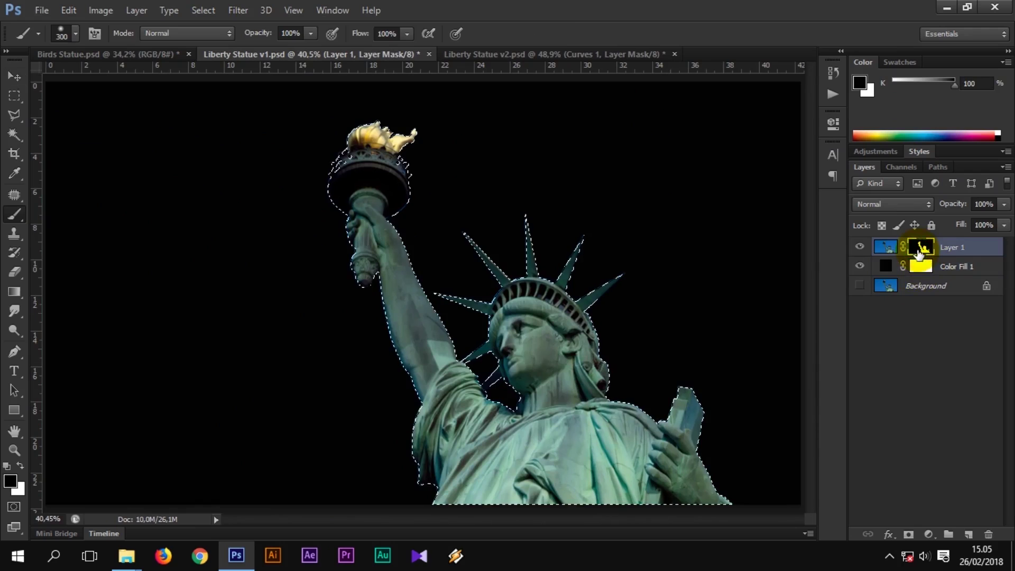
drag(629, 268, 503, 301)
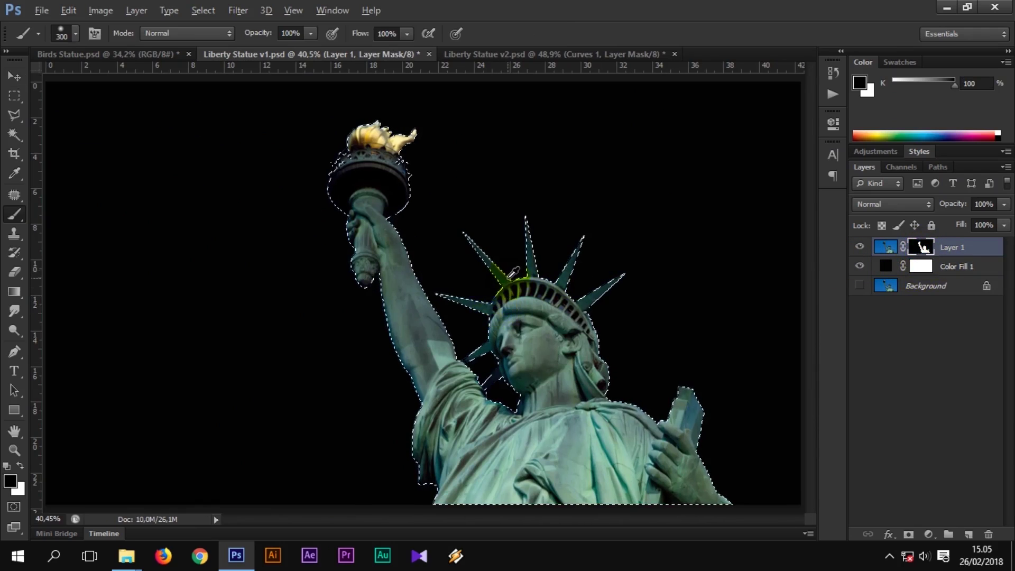
- Zoom in on the crown and open the Select menu
scroll(512, 275, up, 2)
scroll(511, 280, up, 2)
scroll(510, 286, up, 2)
scroll(509, 290, up, 1)
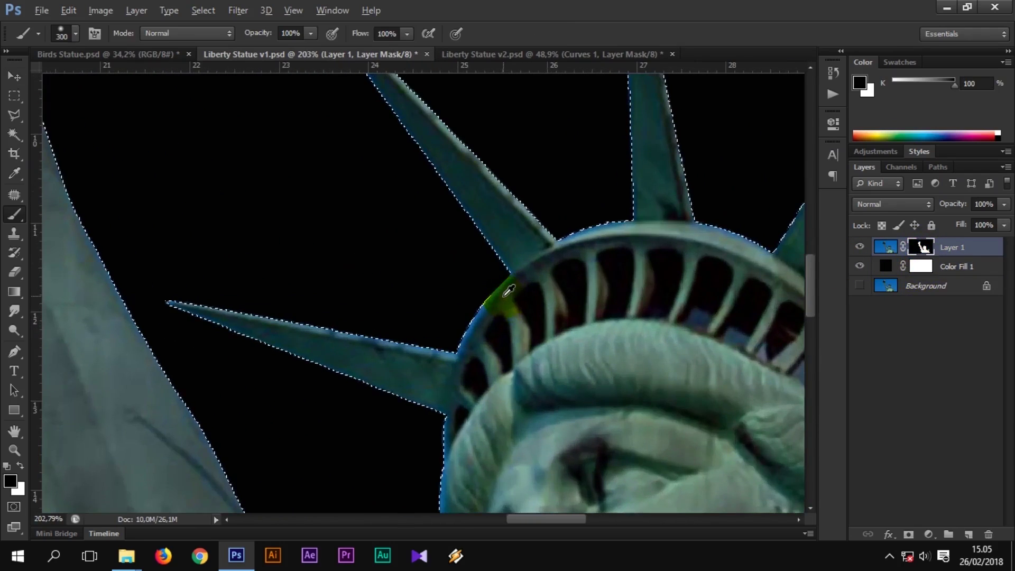
scroll(509, 290, up, 1)
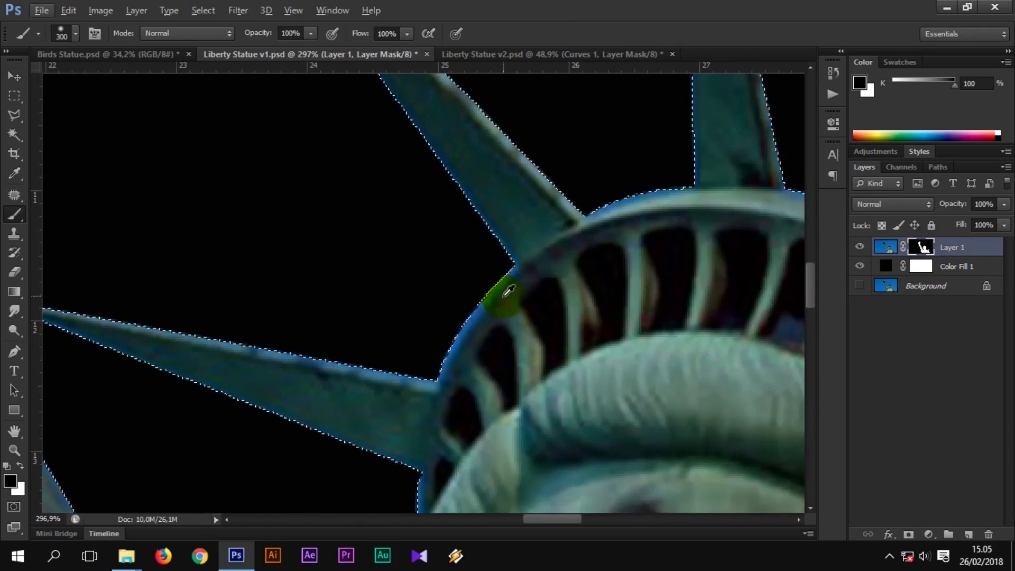
click(217, 13)
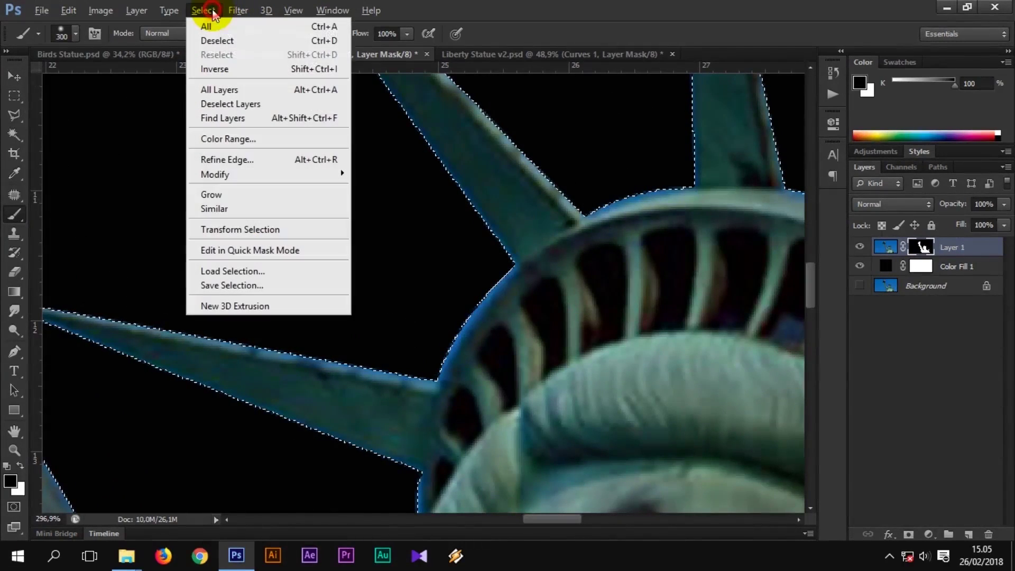
- Contract the selection by 2 pixels and paint away the blue fringe on the crown edge
click(269, 173)
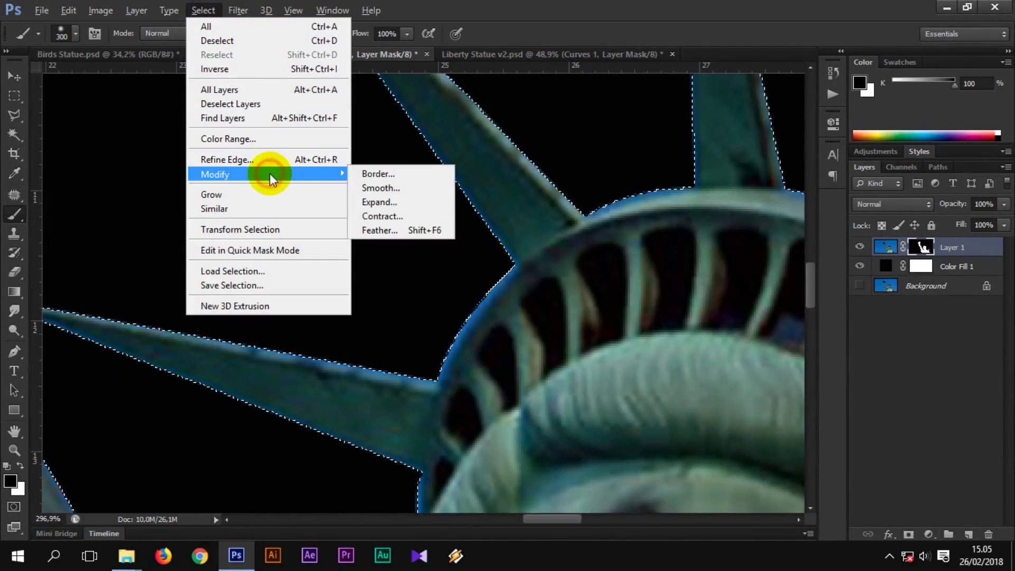
click(403, 217)
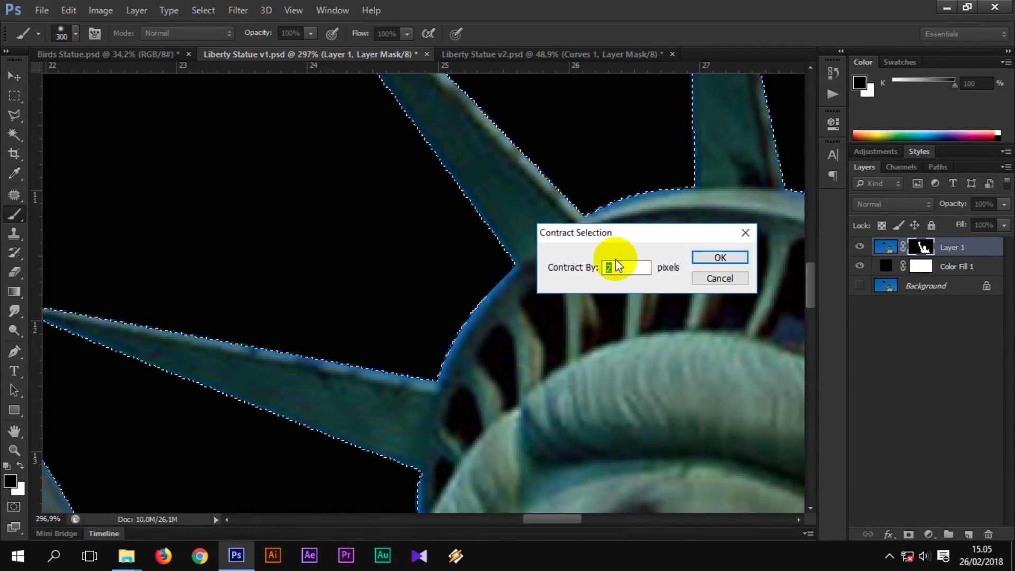
click(714, 257)
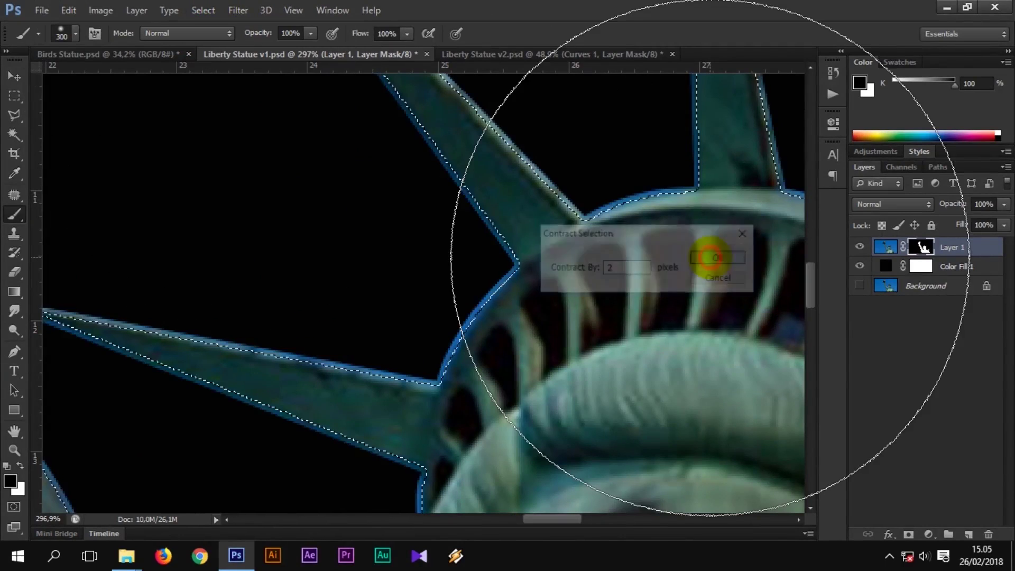
key(bracketleft)
key(bracketleft)
key(bracketleft)
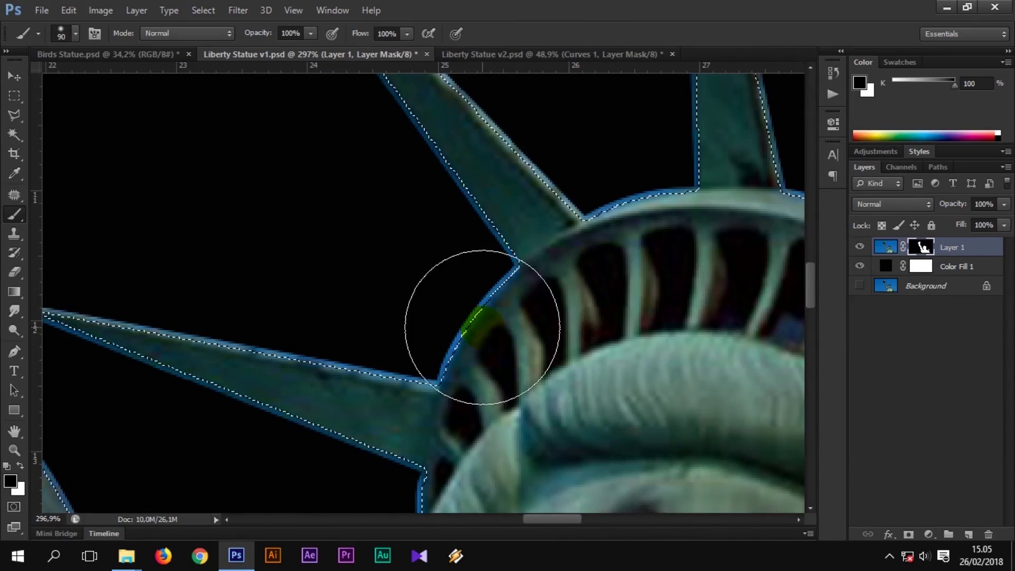
key(bracketleft)
key(bracketleft)
drag(470, 314, 458, 333)
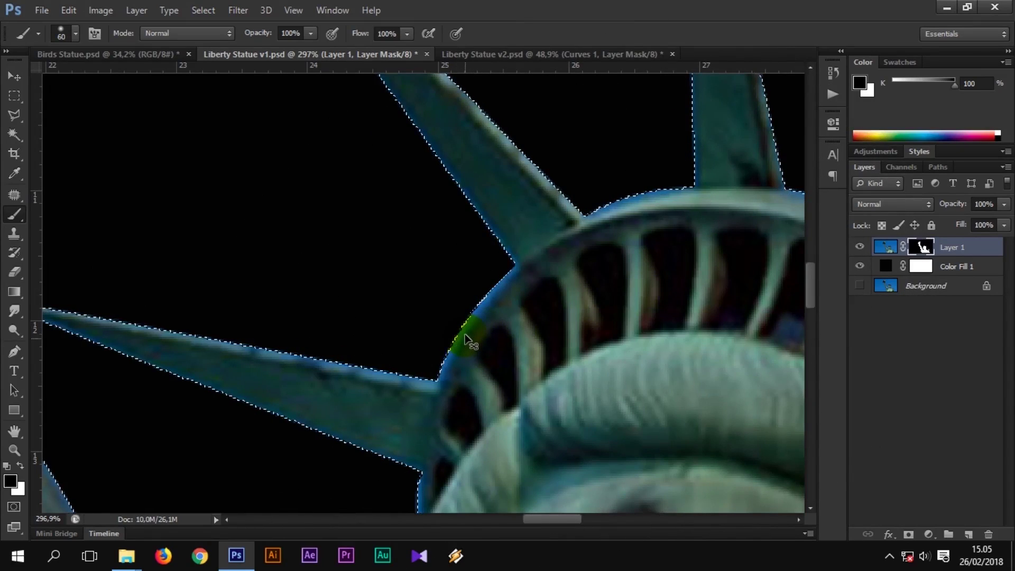
- Invert the selection so the area outside the statue is selected, hiding its outline
scroll(468, 340, down, 3)
scroll(482, 329, down, 2)
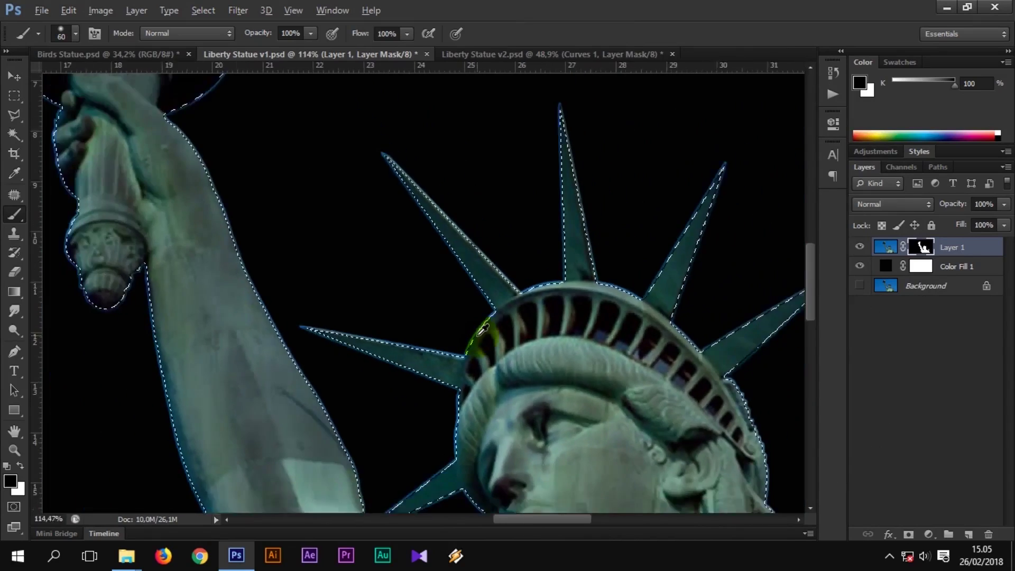
scroll(482, 329, down, 3)
scroll(482, 329, down, 2)
key(ctrl+shift+i)
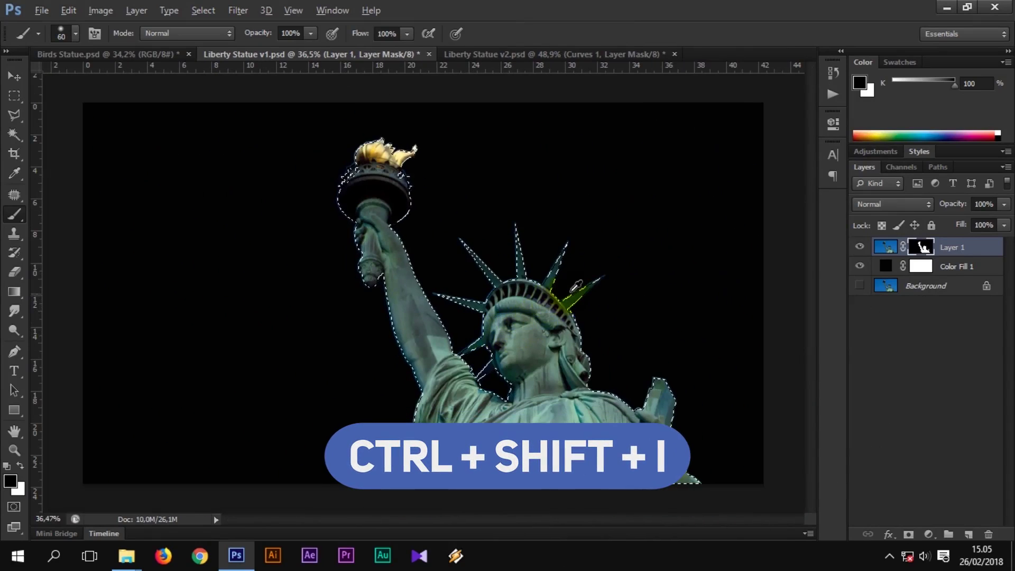
key(ctrl+shift+i)
scroll(517, 273, up, 1)
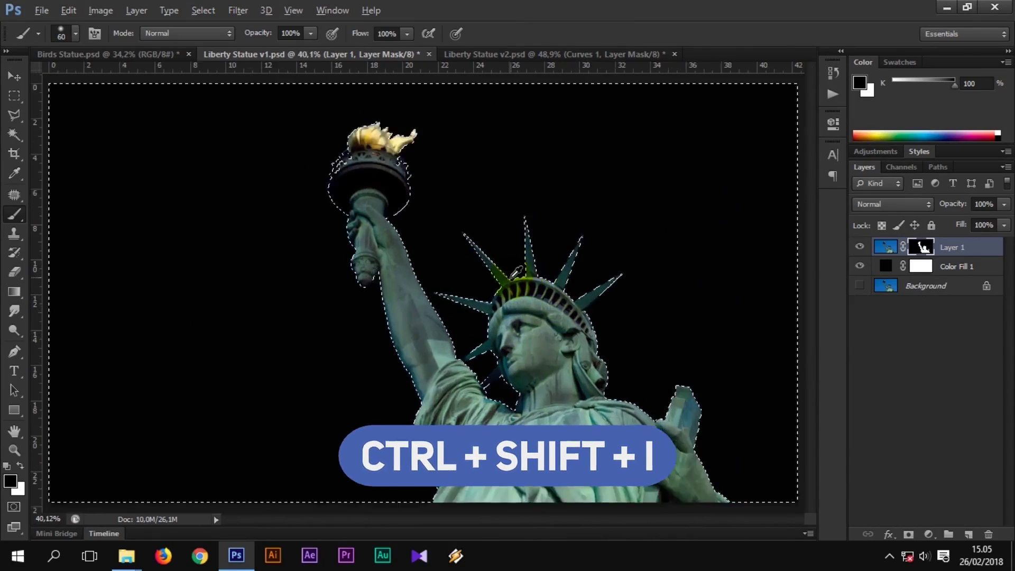
scroll(516, 273, up, 2)
scroll(497, 306, up, 3)
scroll(482, 336, up, 2)
key(ctrl+h)
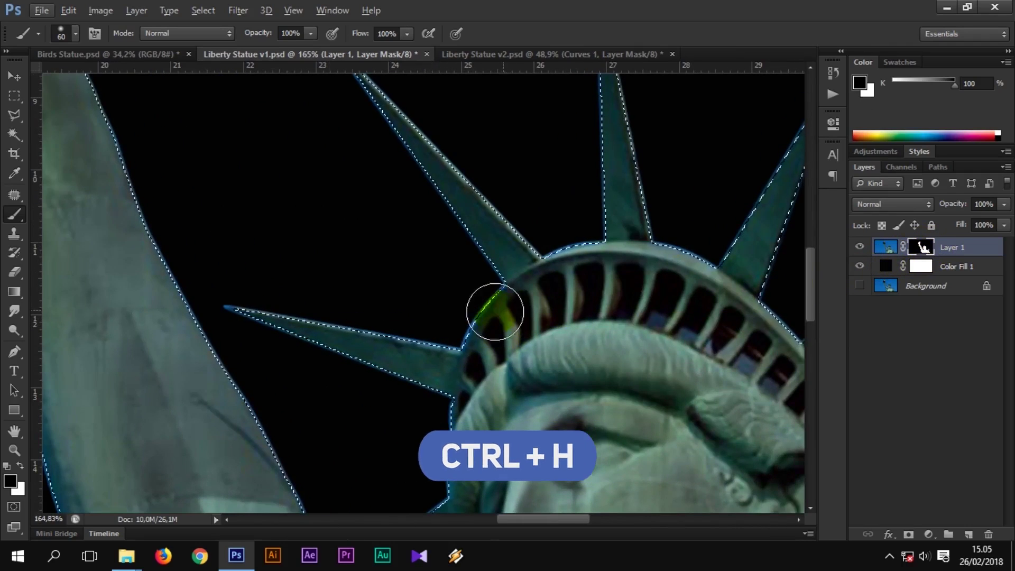
- Hide the selection outline and set up a 60 px soft round brush enlarged to 300 px
key(ctrl+h)
scroll(385, 324, down, 3)
scroll(389, 324, down, 1)
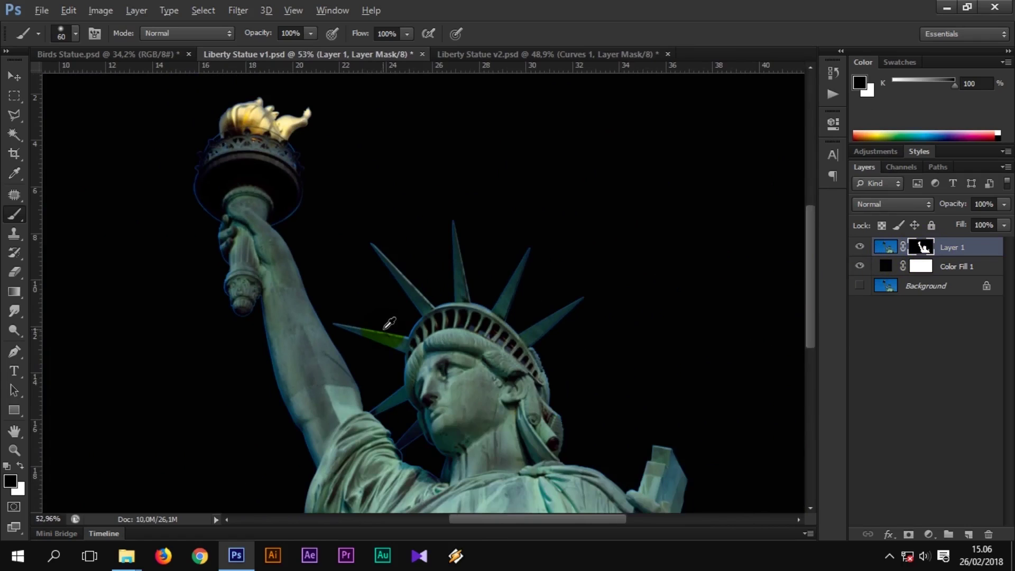
scroll(394, 320, up, 2)
scroll(412, 320, up, 1)
scroll(416, 319, up, 1)
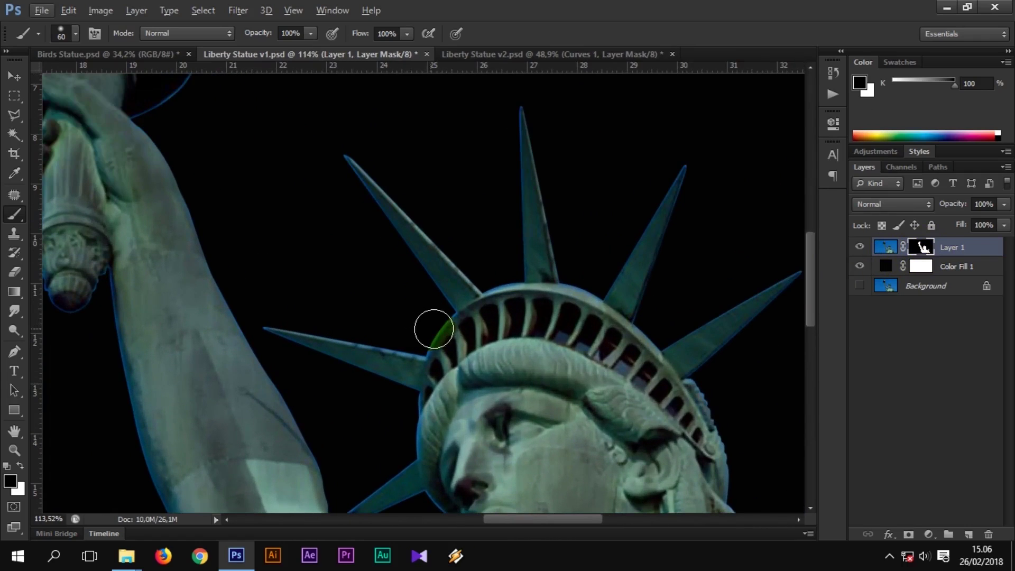
right_click(442, 321)
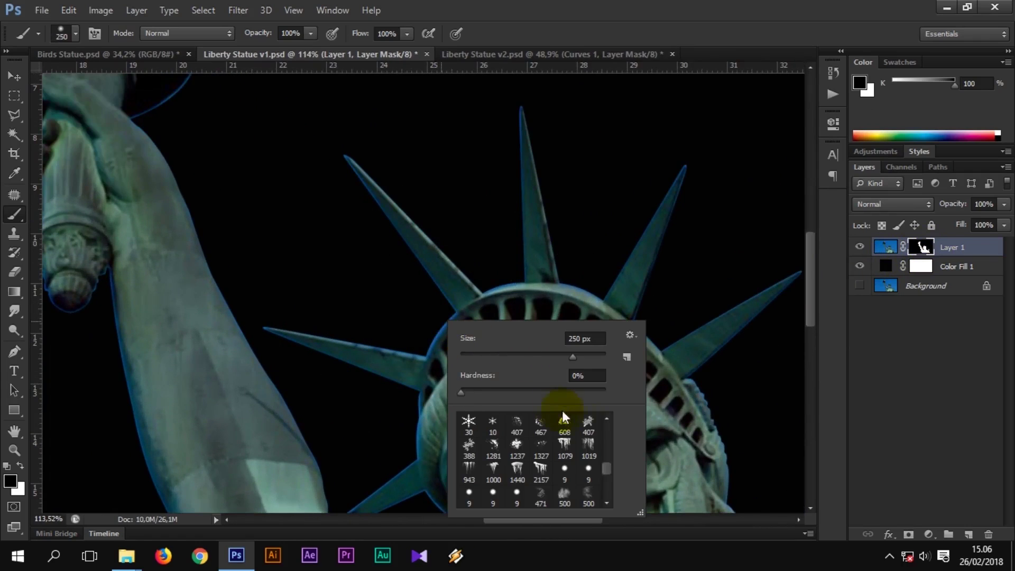
drag(606, 465, 607, 418)
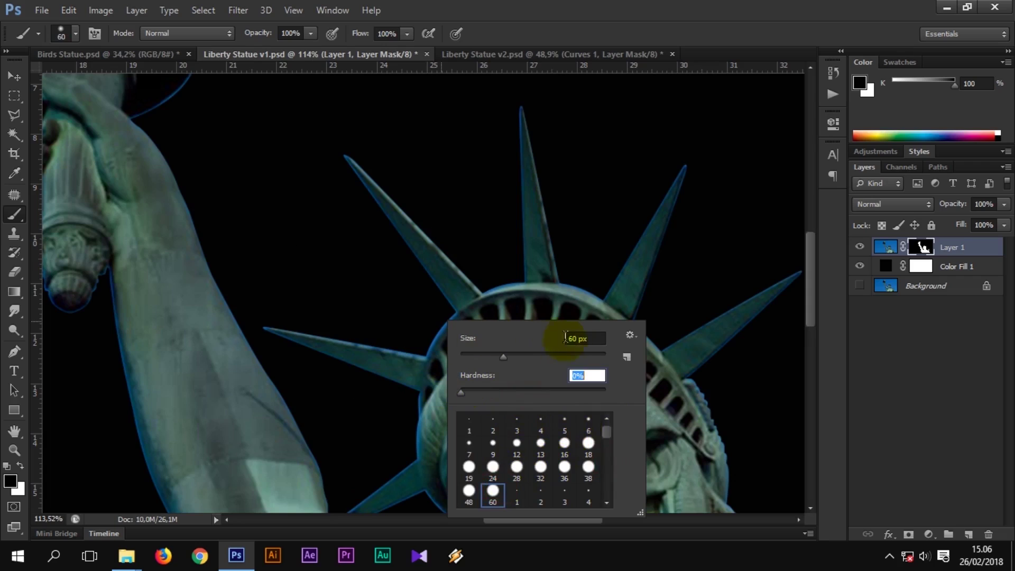
click(466, 204)
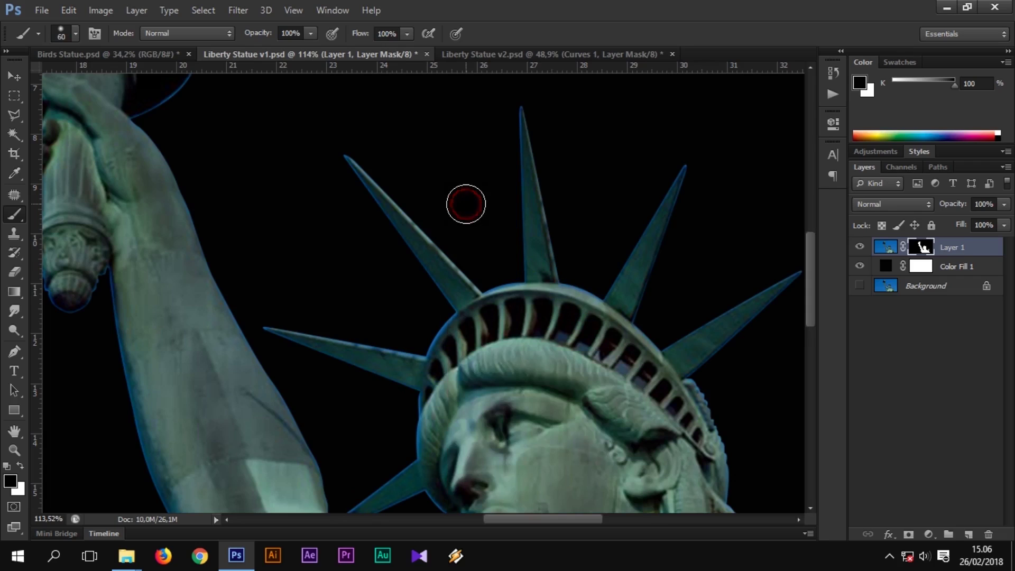
key(bracketright)
key(bracketright)
key(bracketright)
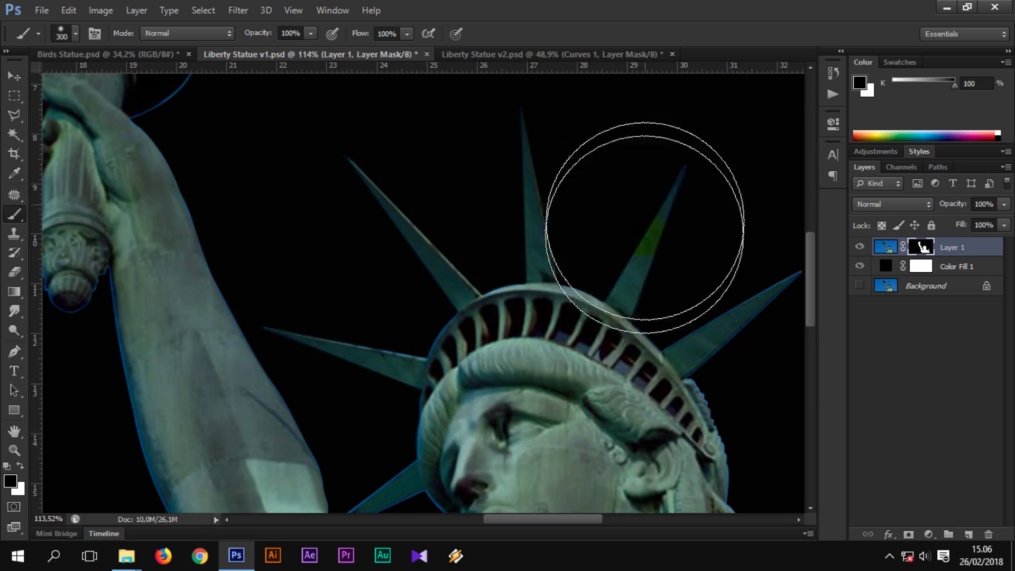
- Paint black on Layer 1's mask to clean fringe around the crown spikes, torch and shoulder
click(426, 370)
scroll(268, 346, down, 3)
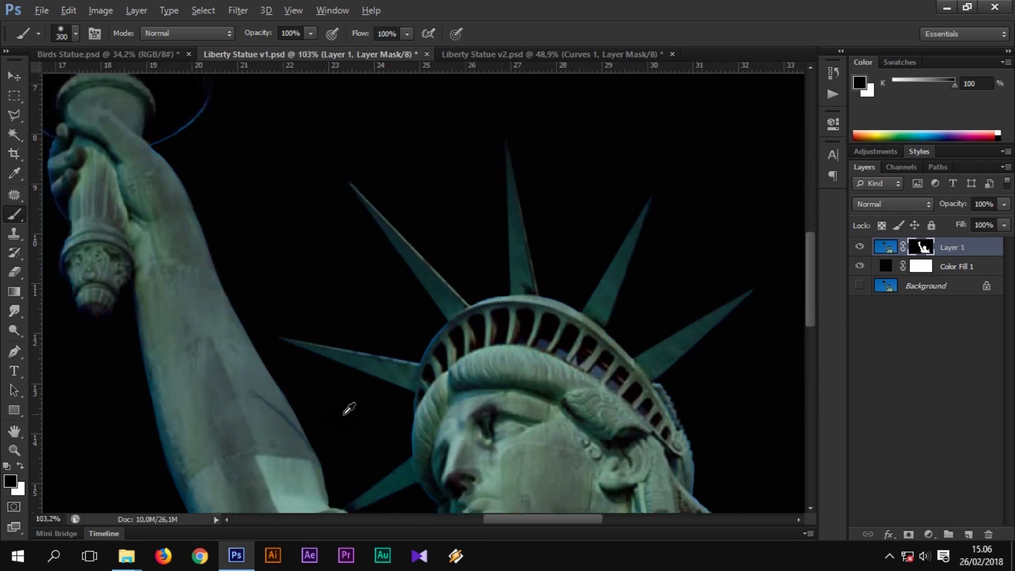
scroll(247, 381, up, 2)
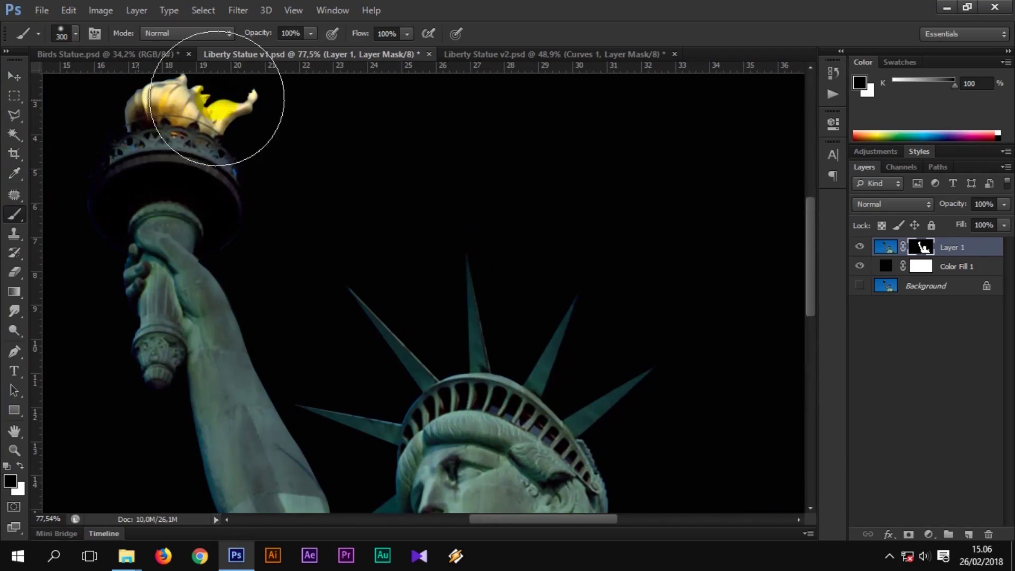
scroll(376, 334, down, 5)
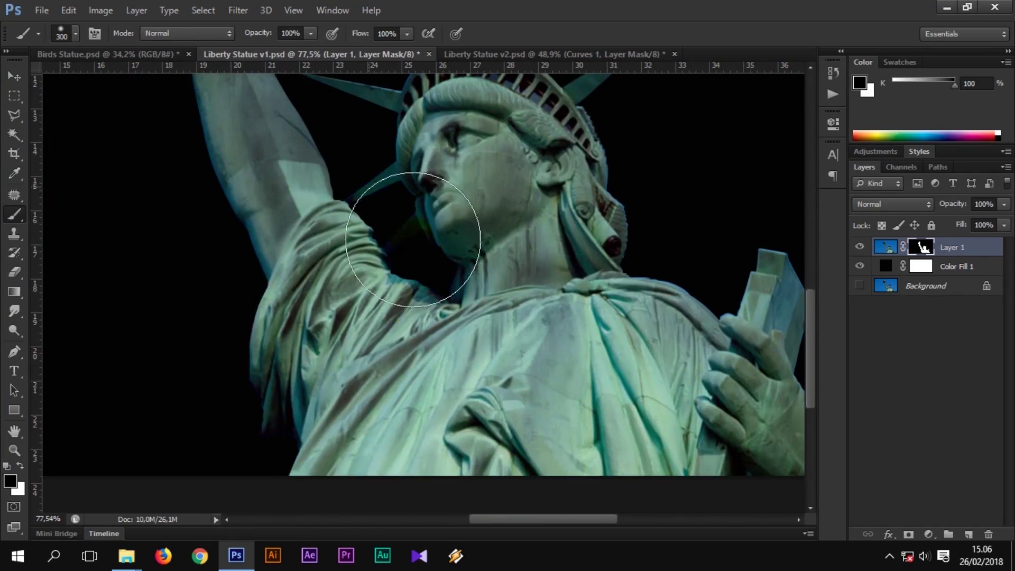
scroll(599, 249, right, 2)
scroll(476, 215, up, 2)
scroll(177, 193, up, 1)
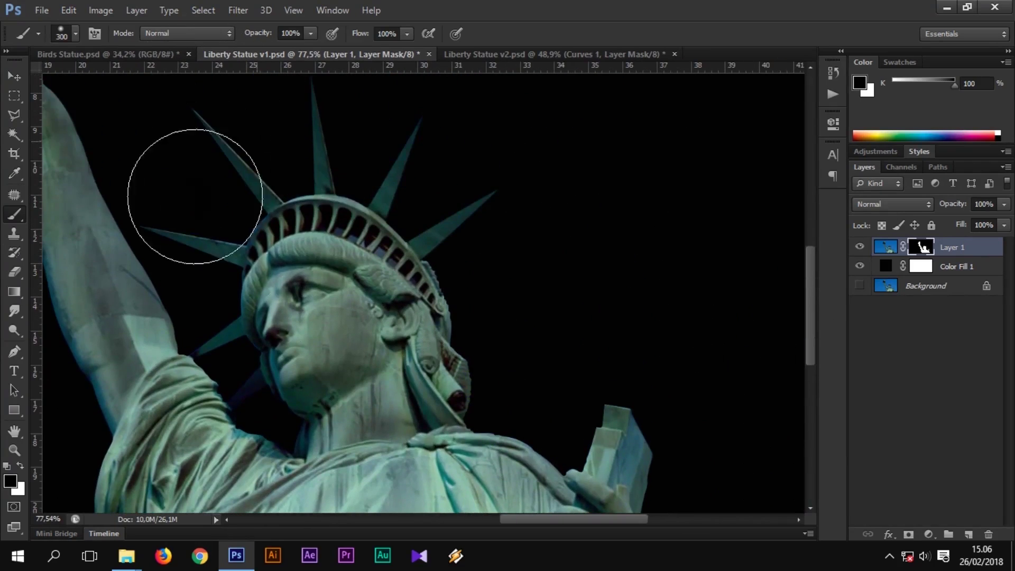
scroll(215, 204, up, 1)
scroll(275, 248, up, 1)
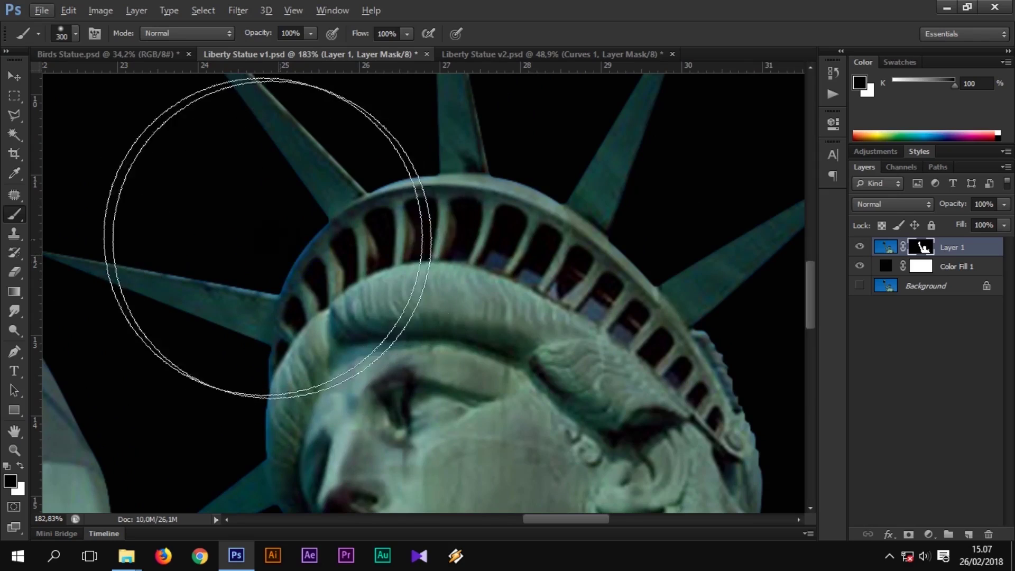
click(18, 78)
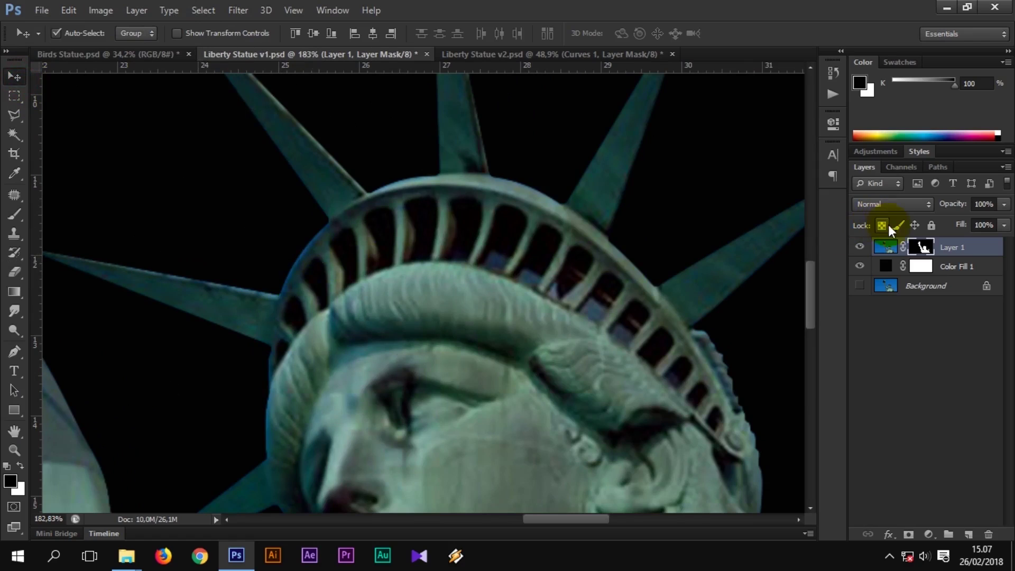
- Load the statue mask as a selection and contract it by 3 pixels
ctrl+click(920, 248)
scroll(374, 226, down, 2)
scroll(422, 274, down, 2)
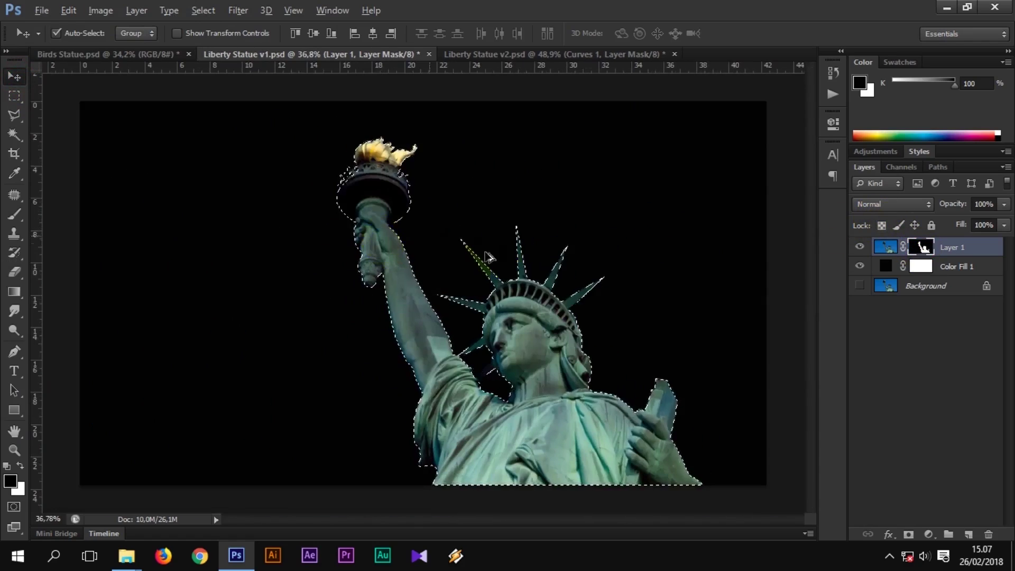
scroll(472, 324, up, 2)
scroll(472, 323, up, 3)
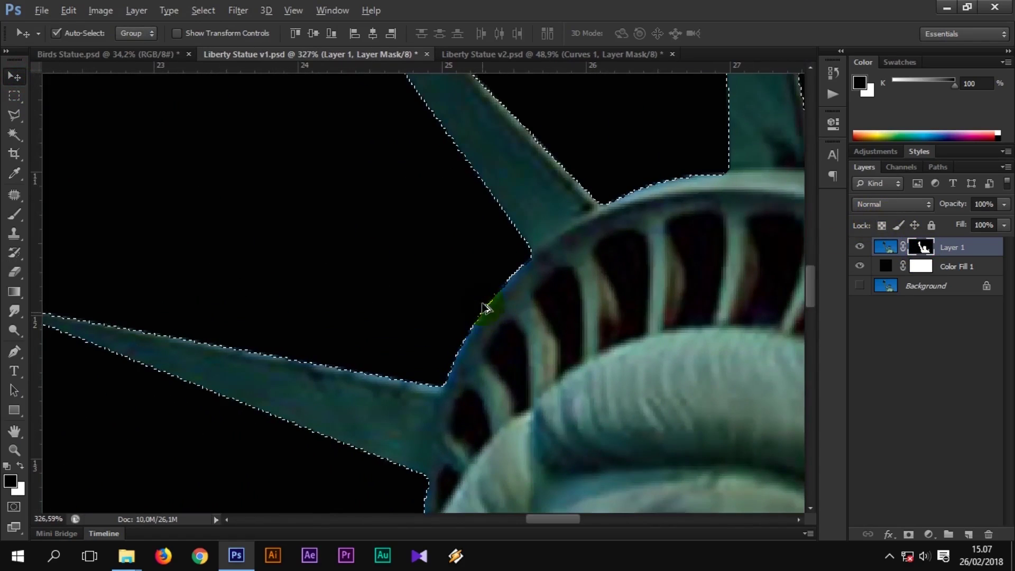
click(205, 12)
click(259, 176)
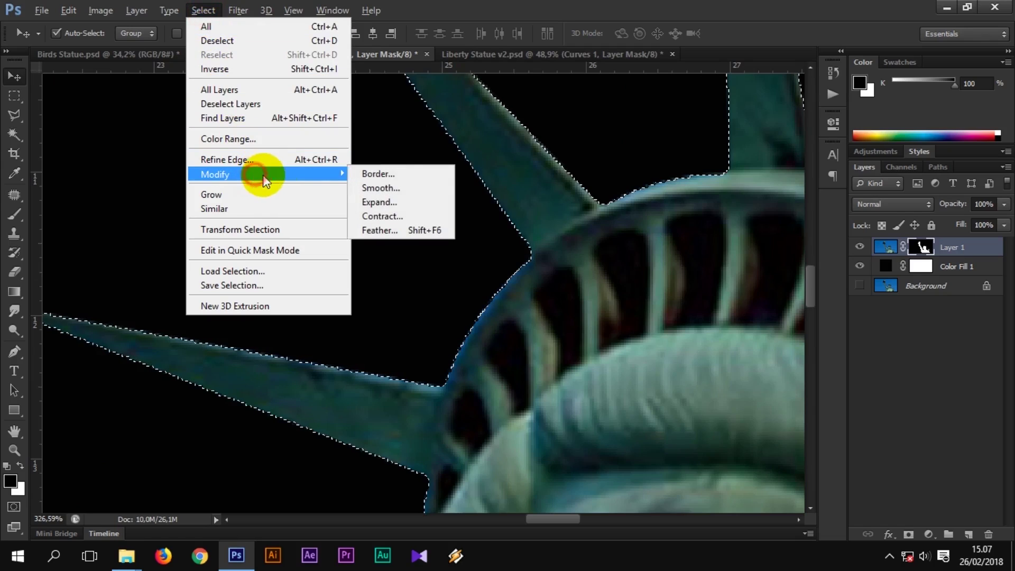
click(430, 215)
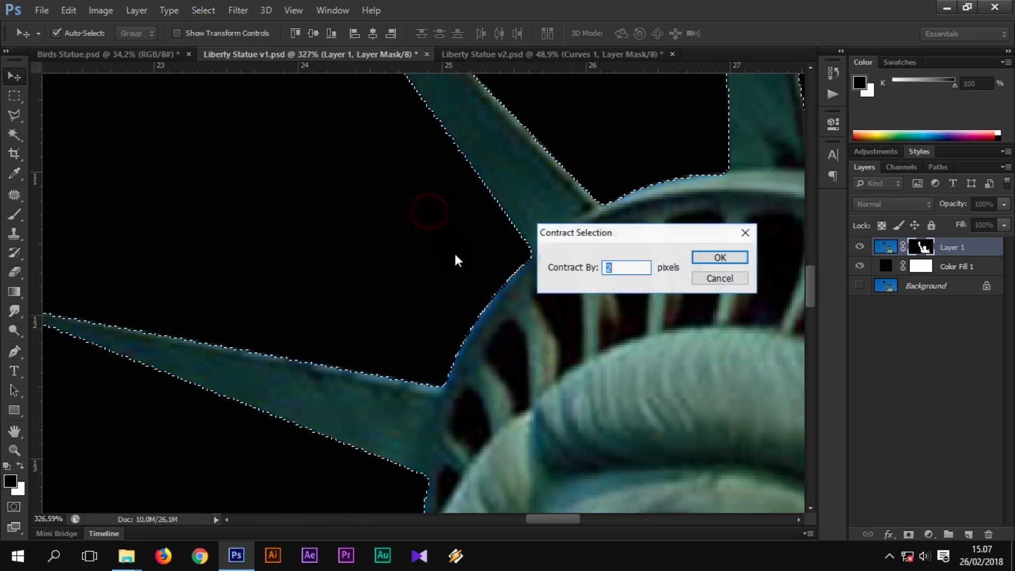
text(3)
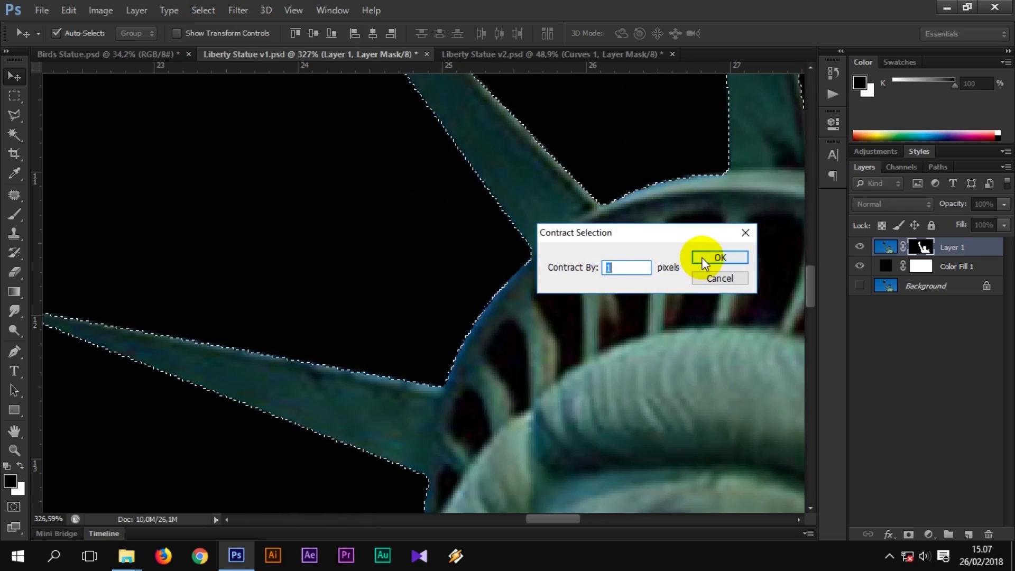
click(702, 257)
- Invert the contracted selection to cover the statue's outer edge
scroll(421, 277, down, 3)
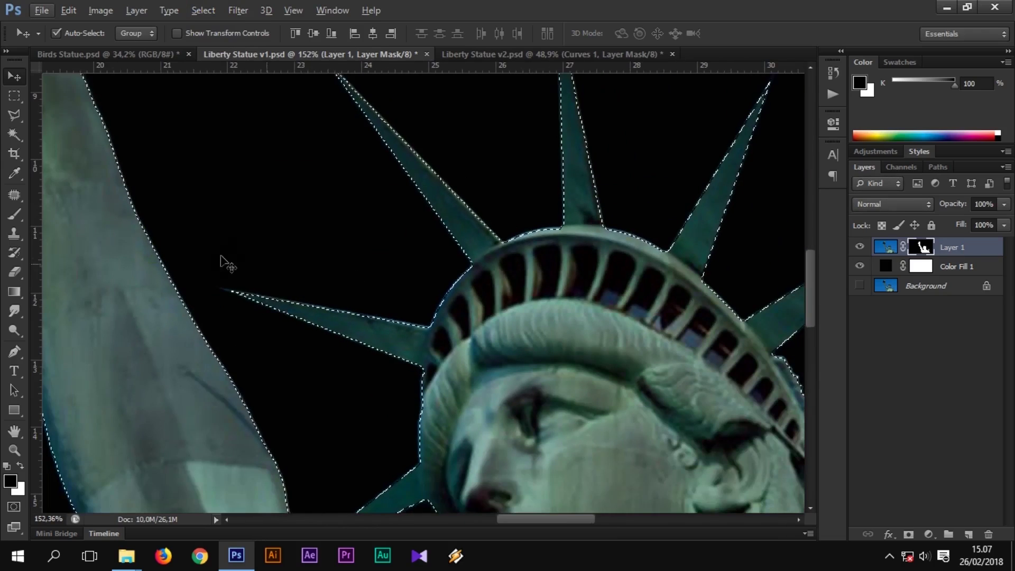
scroll(363, 277, down, 3)
scroll(363, 277, down, 2)
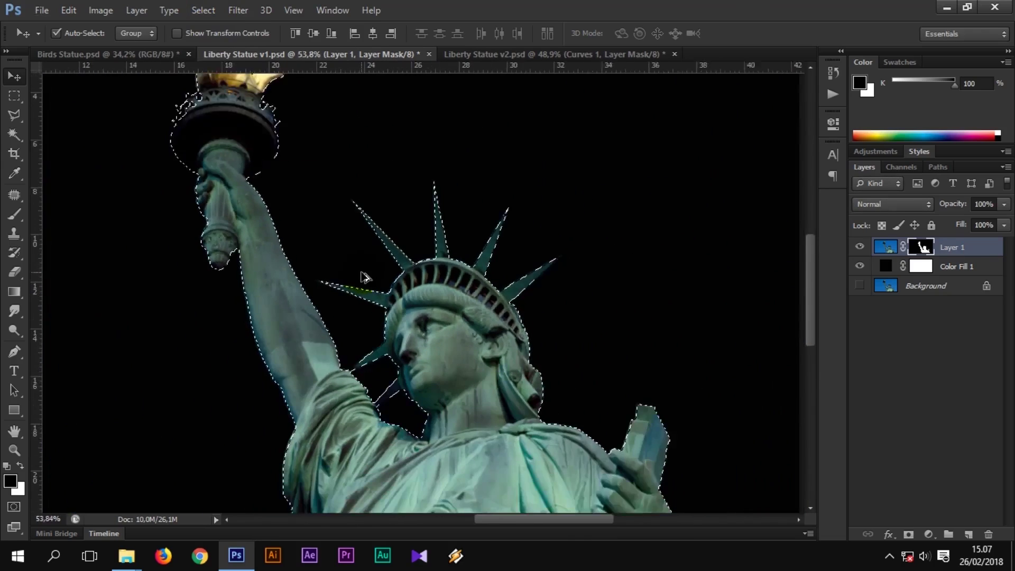
key(ctrl+shift+i)
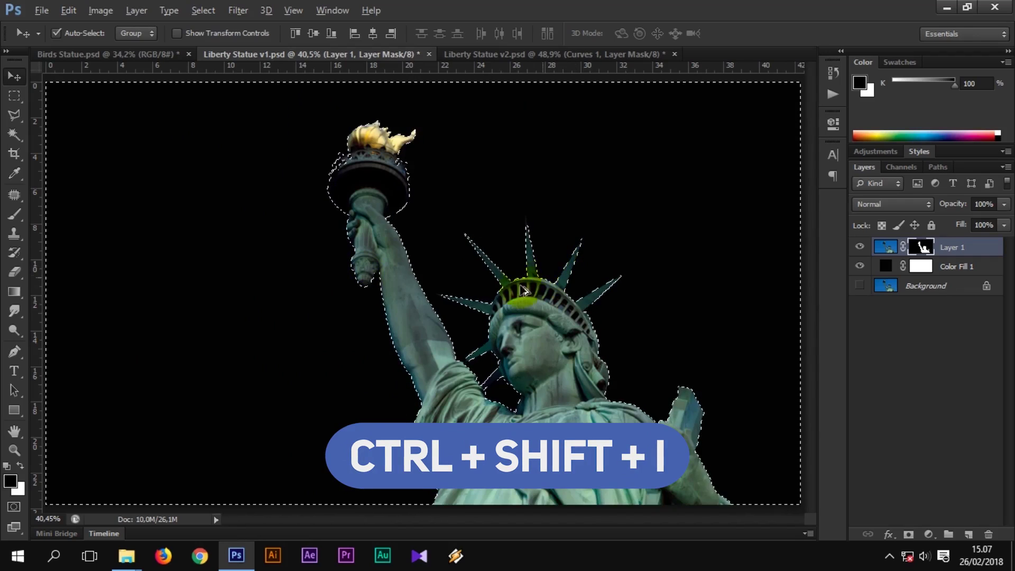
scroll(521, 290, up, 1)
scroll(516, 290, up, 2)
scroll(507, 294, up, 2)
scroll(499, 297, up, 2)
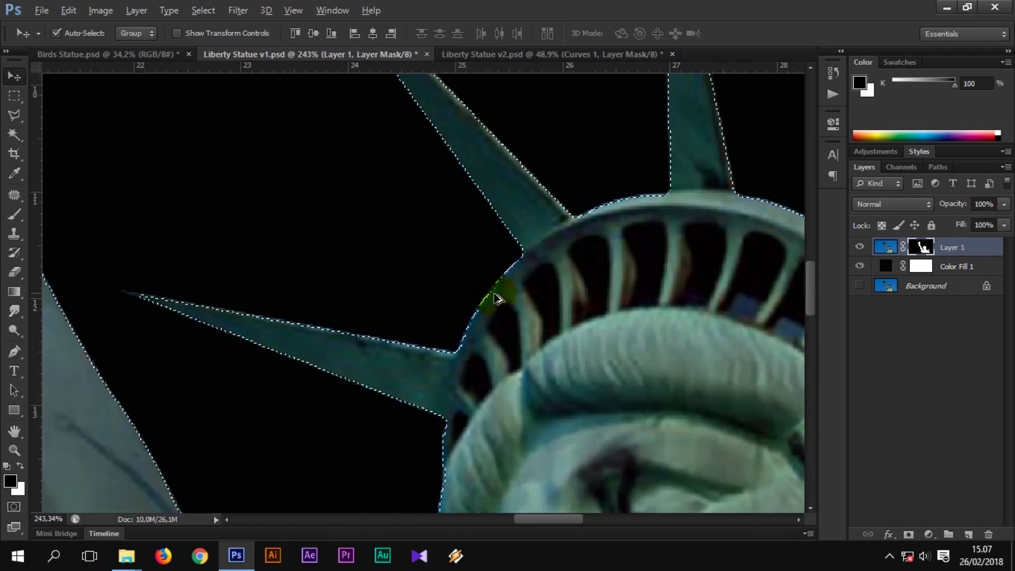
scroll(496, 299, up, 1)
- Paint the thin green fringe at the crown's left edge off the mask with a 60 px brush
key(b)
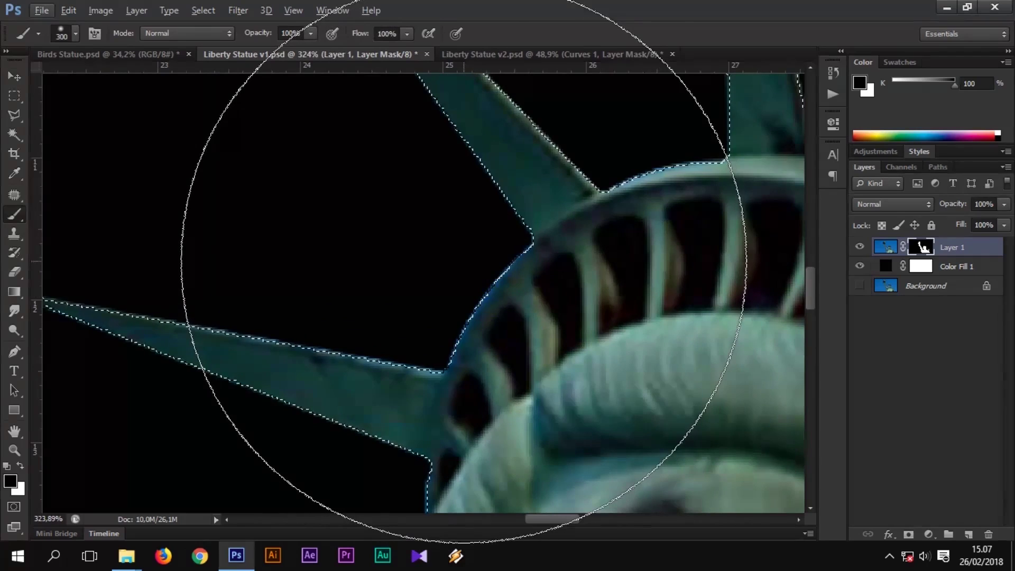
key(bracketleft)
key(bracketleft)
key(bracketleft)
key(ctrl+d)
click(464, 262)
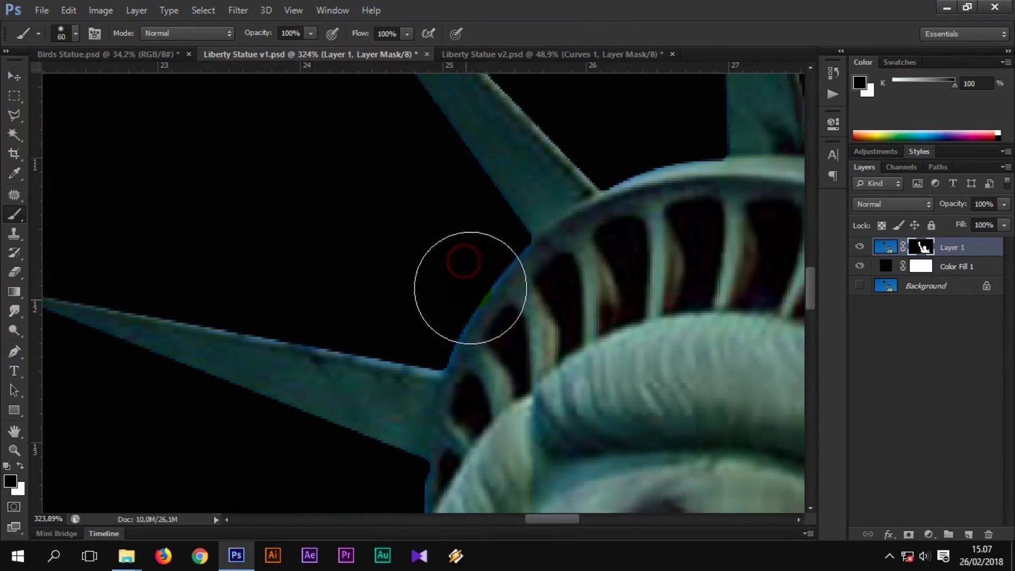
scroll(509, 267, down, 5)
scroll(517, 331, down, 1)
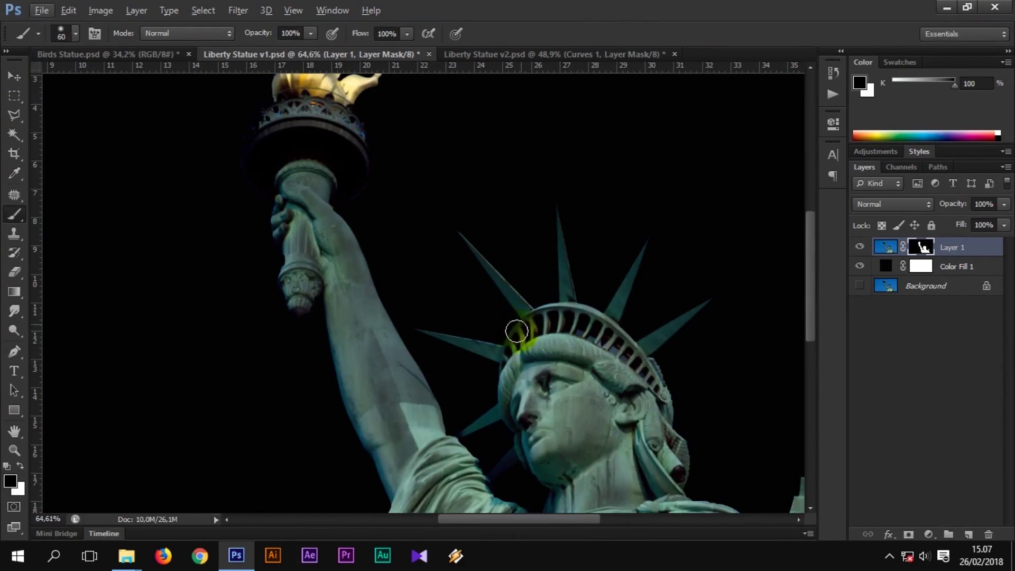
scroll(472, 296, down, 2)
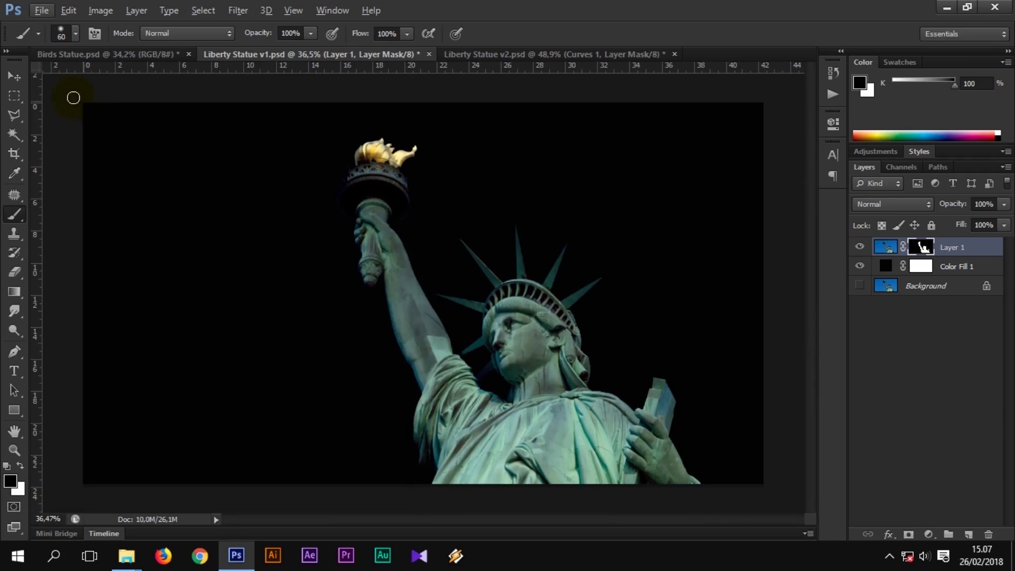
- Place the sunset sky image above Color Fill 1 as the backdrop
click(26, 82)
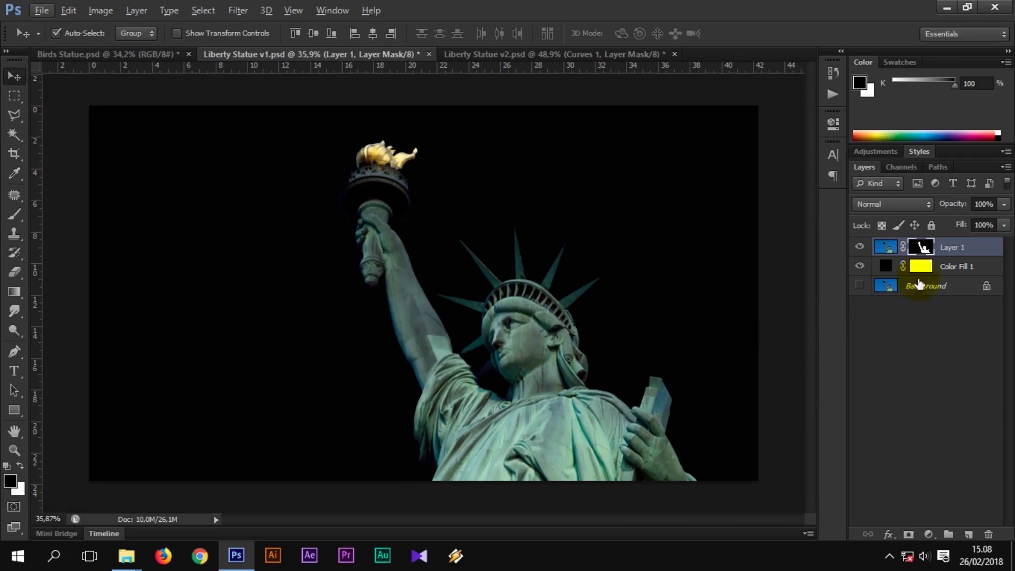
click(942, 268)
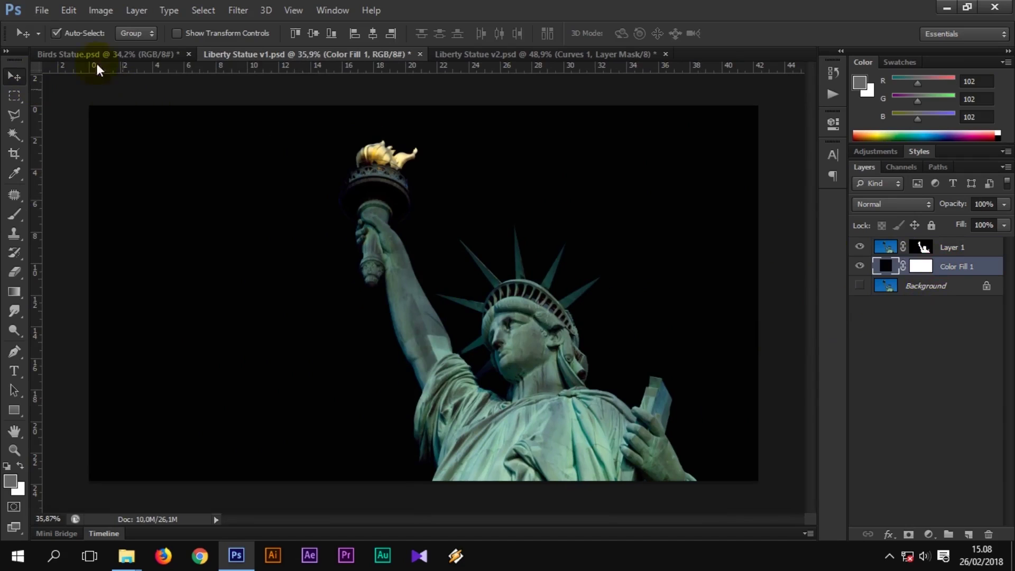
click(41, 10)
click(50, 249)
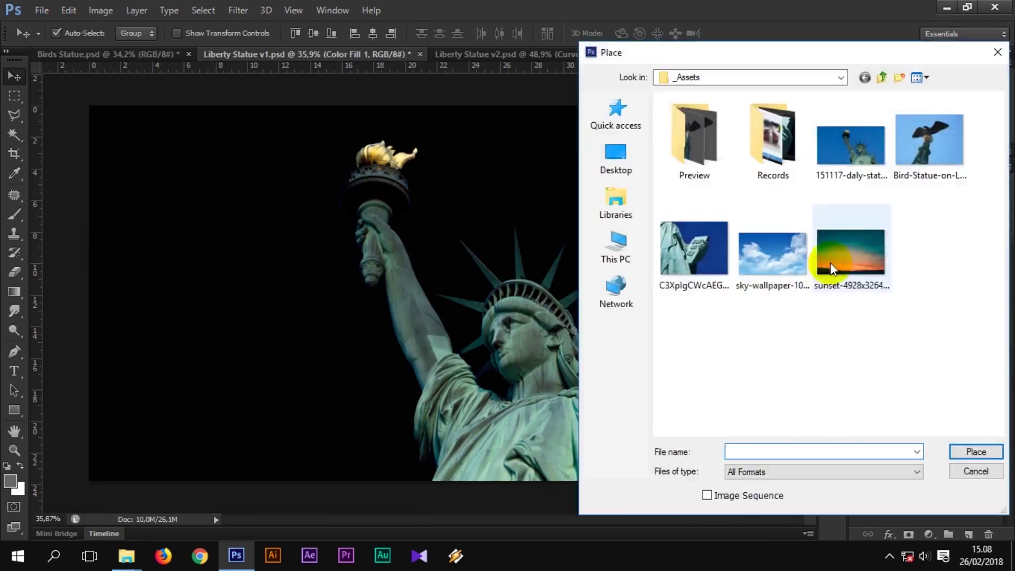
double_click(830, 262)
key(Return)
- Add a Curves 1 adjustment above Layer 1 with a slight Red-channel boost
click(949, 247)
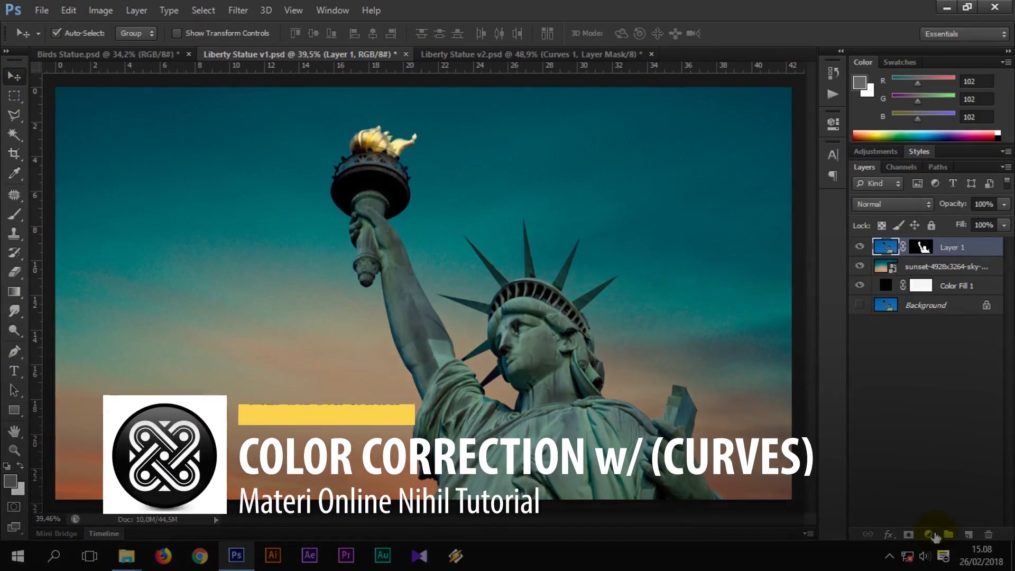
click(930, 535)
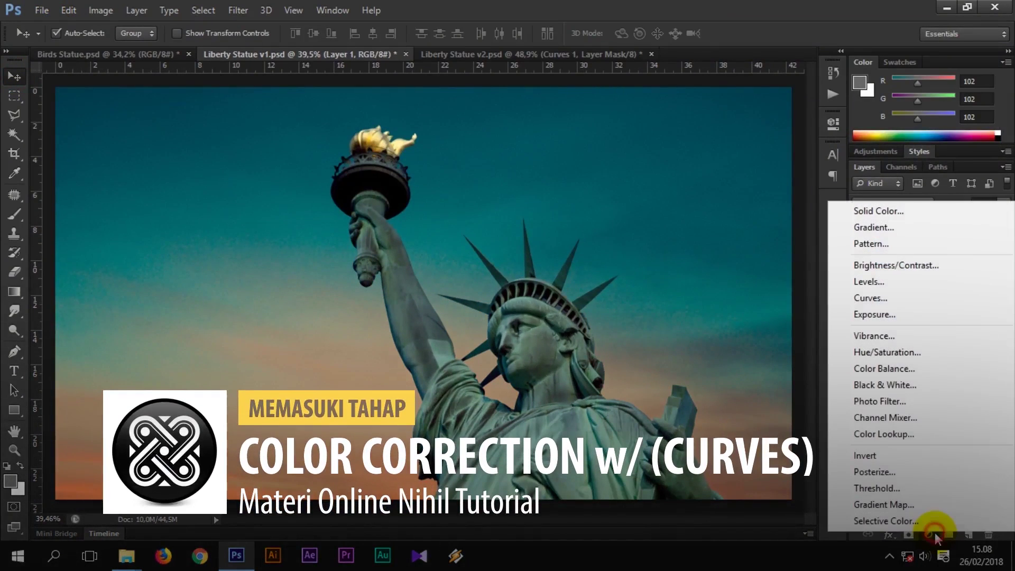
click(908, 299)
click(698, 179)
click(655, 201)
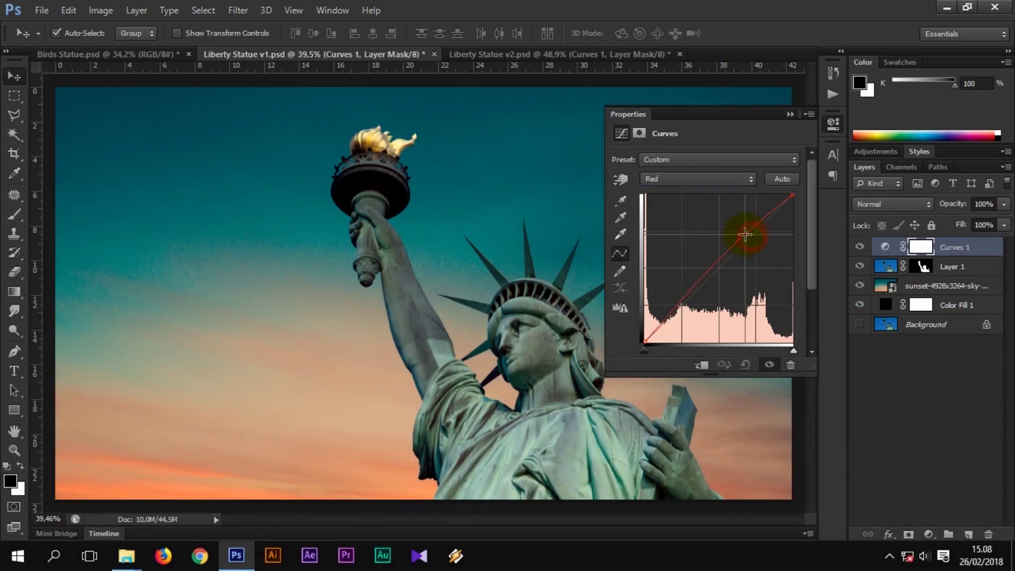
key(alt+4)
click(714, 179)
click(716, 205)
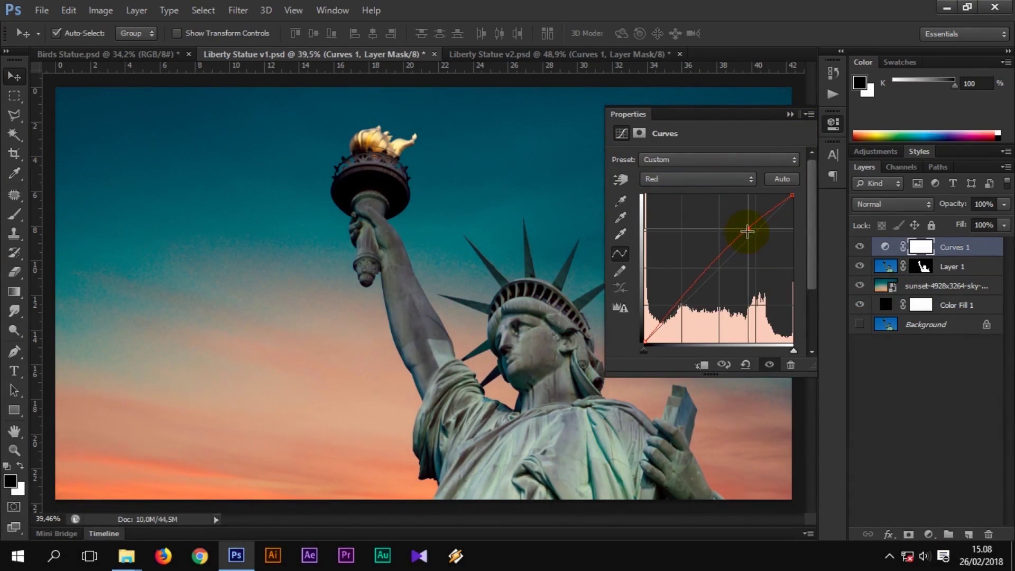
click(790, 115)
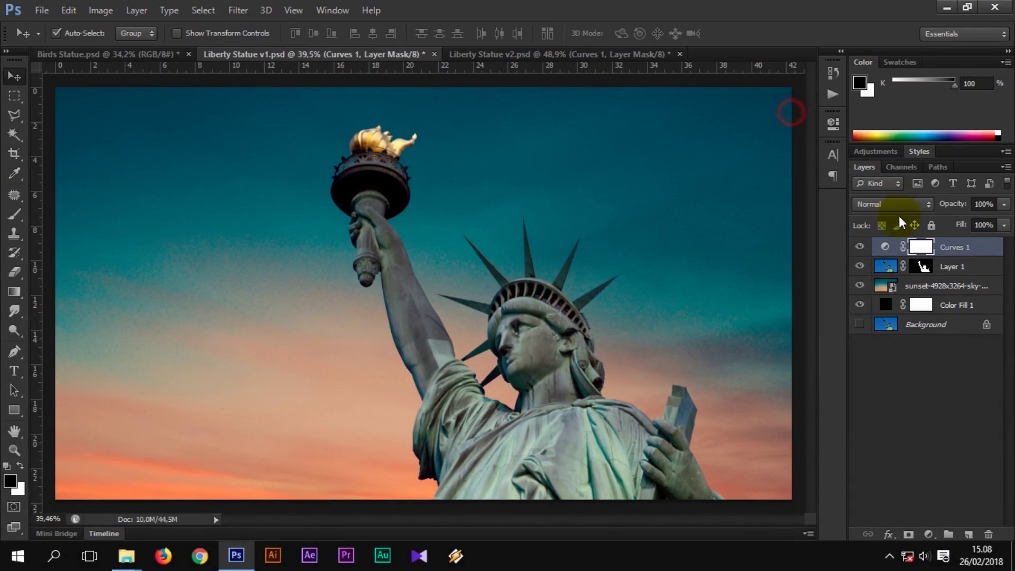
alt+click(859, 247)
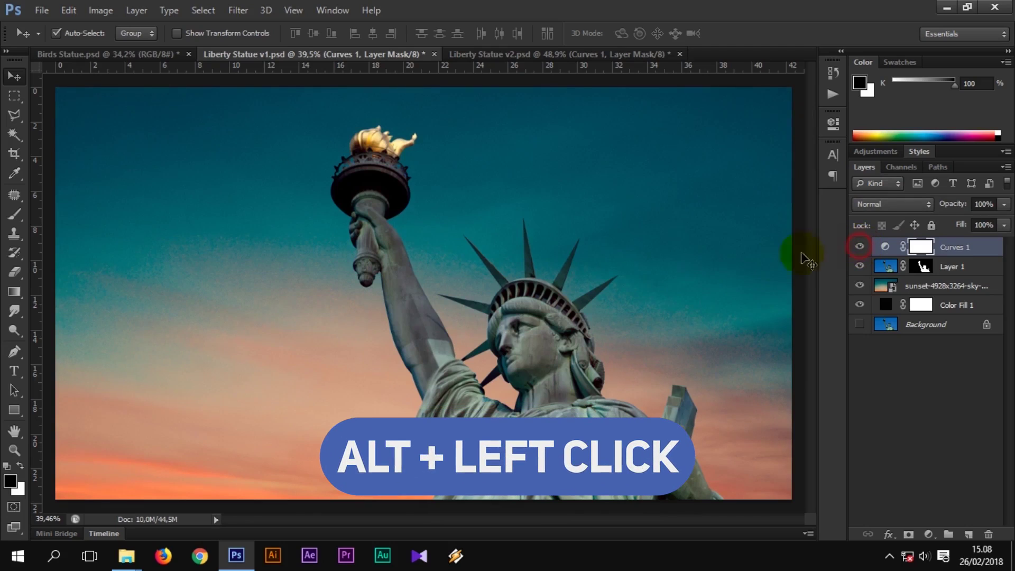
- Clip Curves 1 to Layer 1, then give Birds Statue a steep contrast S-curve
alt+click(887, 257)
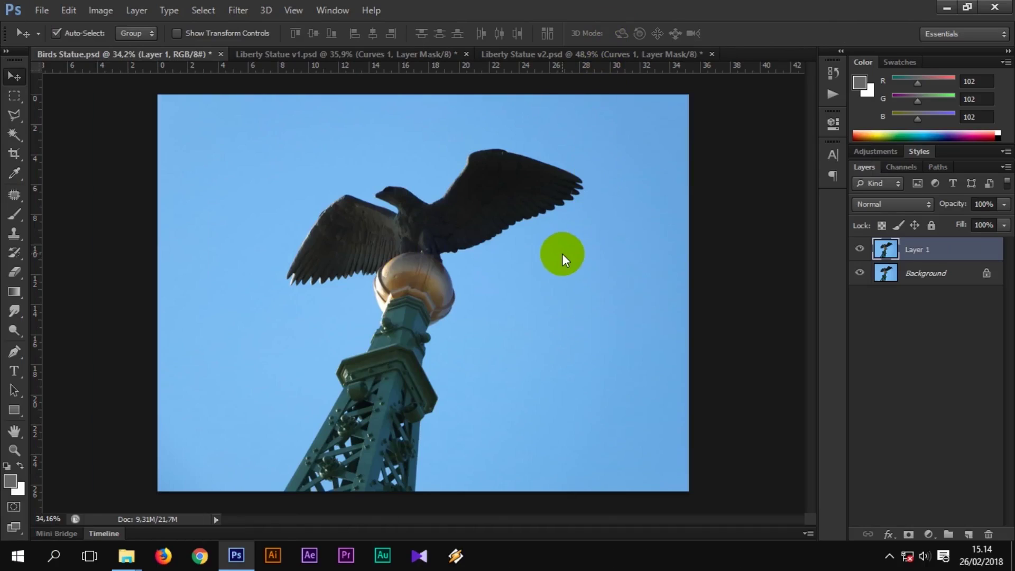
key(ctrl+m)
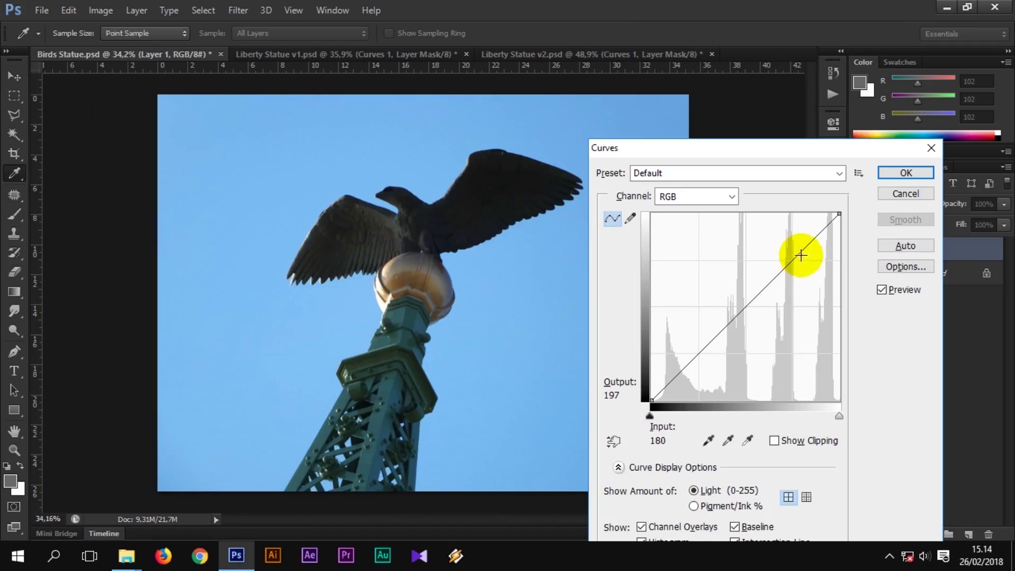
drag(775, 245, 756, 244)
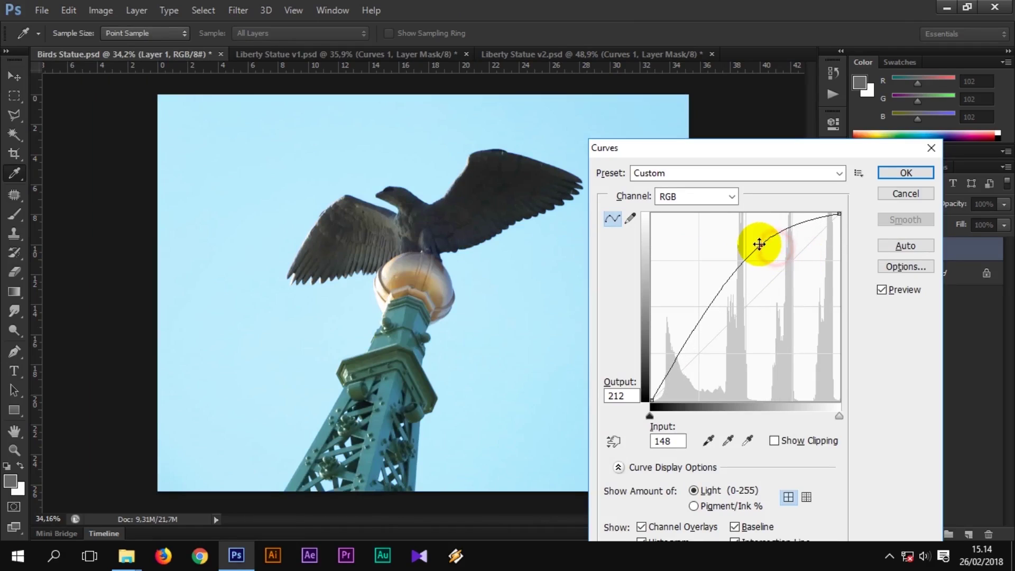
drag(700, 333, 698, 373)
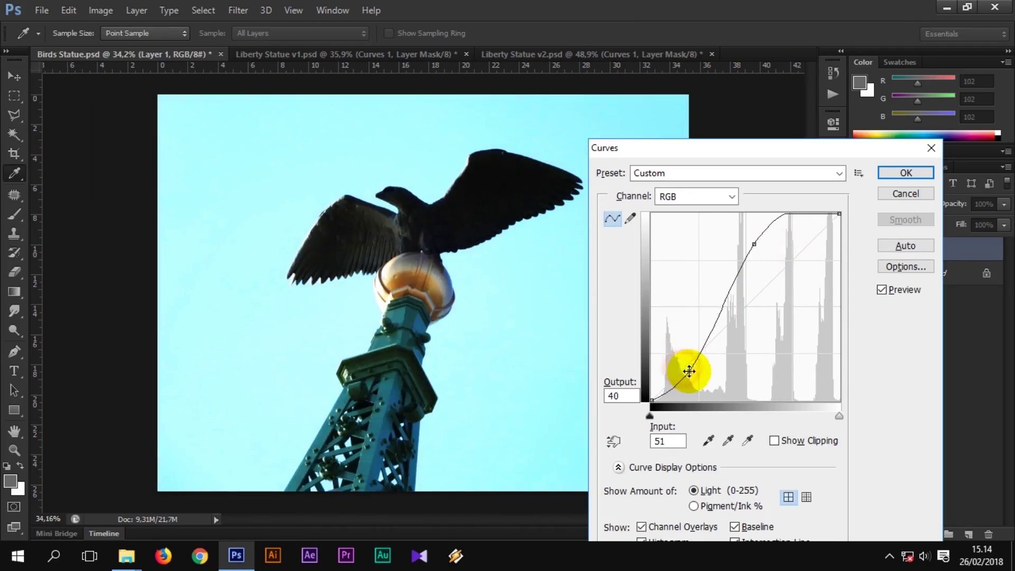
click(905, 173)
- Magic Wand the main sky on Layer 1 and add the right sky strip
key(w)
click(912, 267)
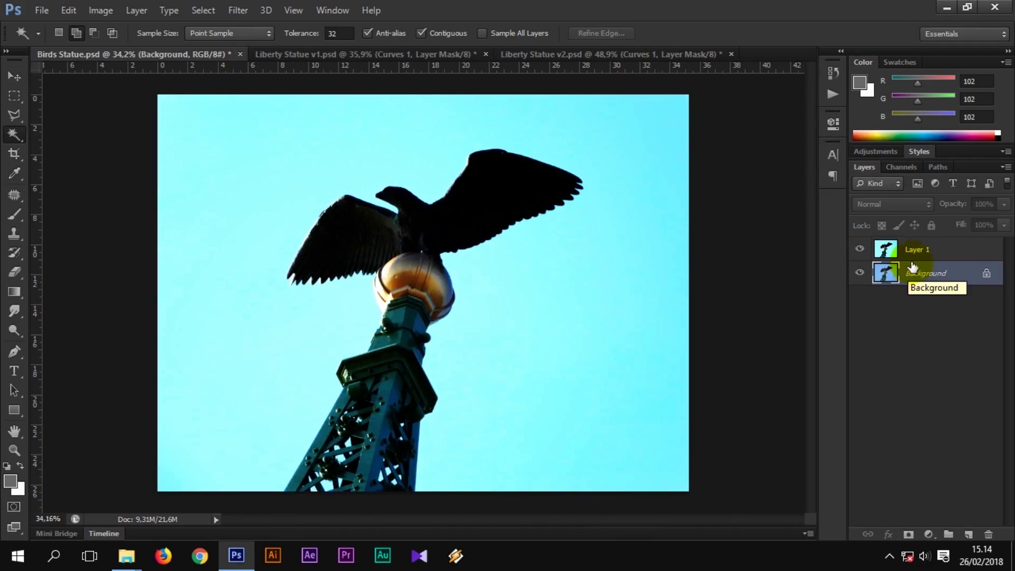
click(913, 253)
click(532, 310)
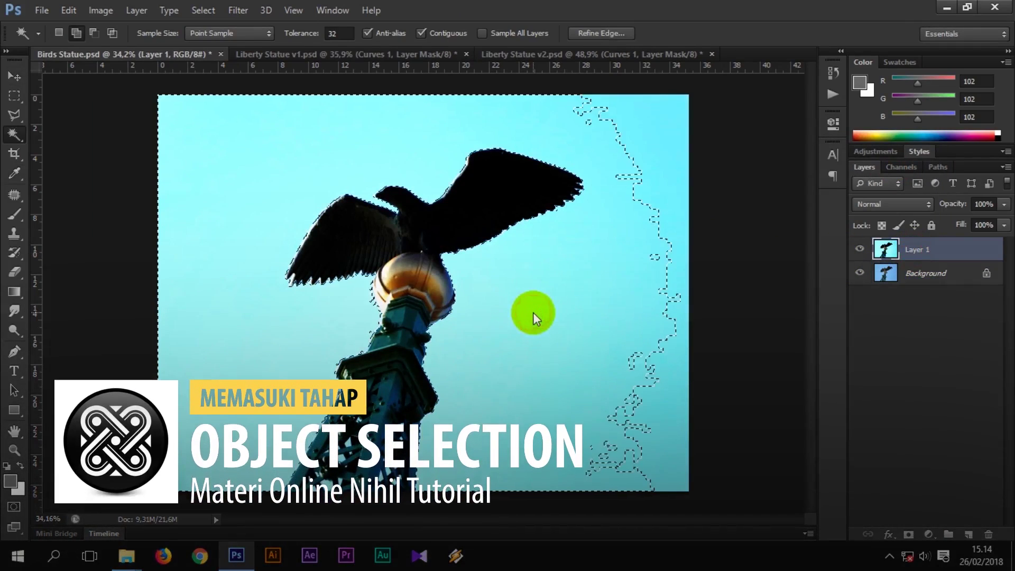
click(658, 164)
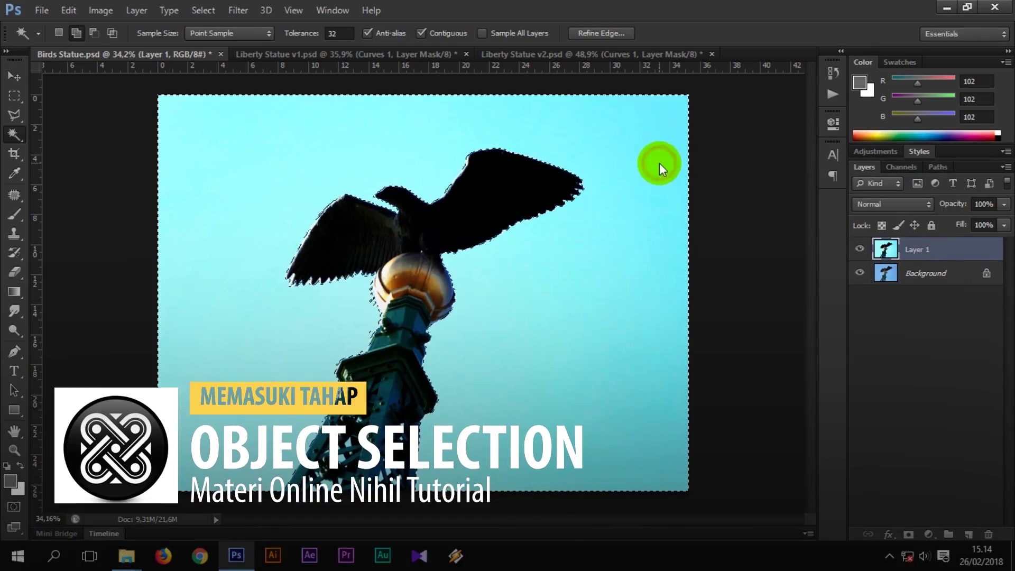
- Add the missed sky near the orb and check the selection around the lattice tower
scroll(391, 281, up, 3)
scroll(344, 301, up, 2)
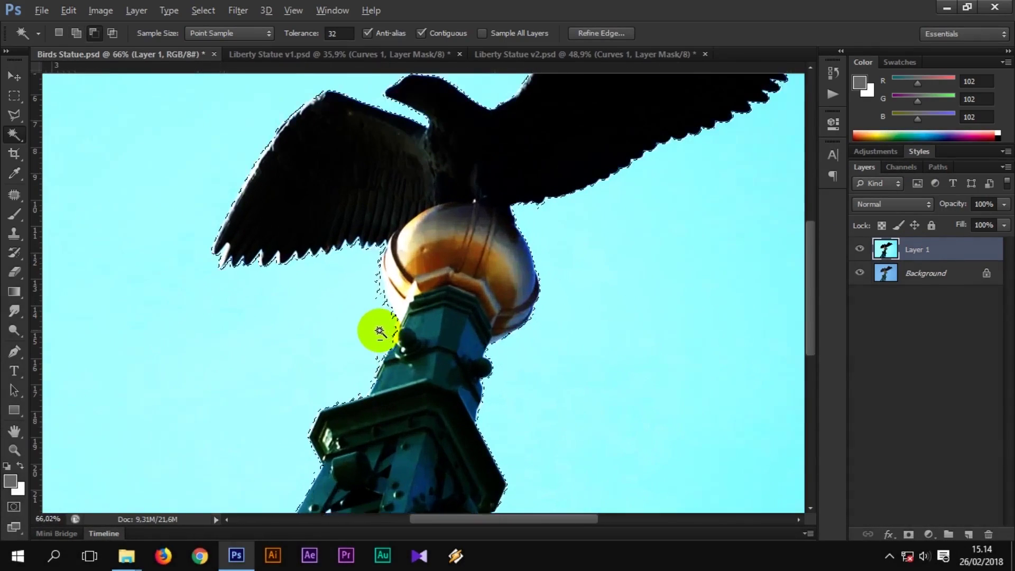
scroll(374, 331, up, 2)
shift+click(384, 288)
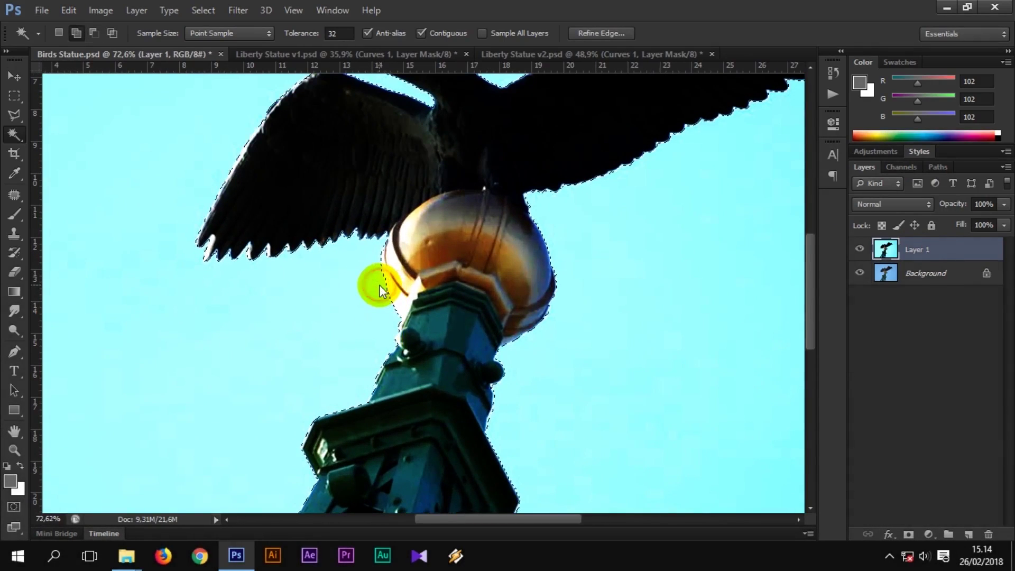
scroll(265, 448, down, 5)
scroll(265, 448, up, 2)
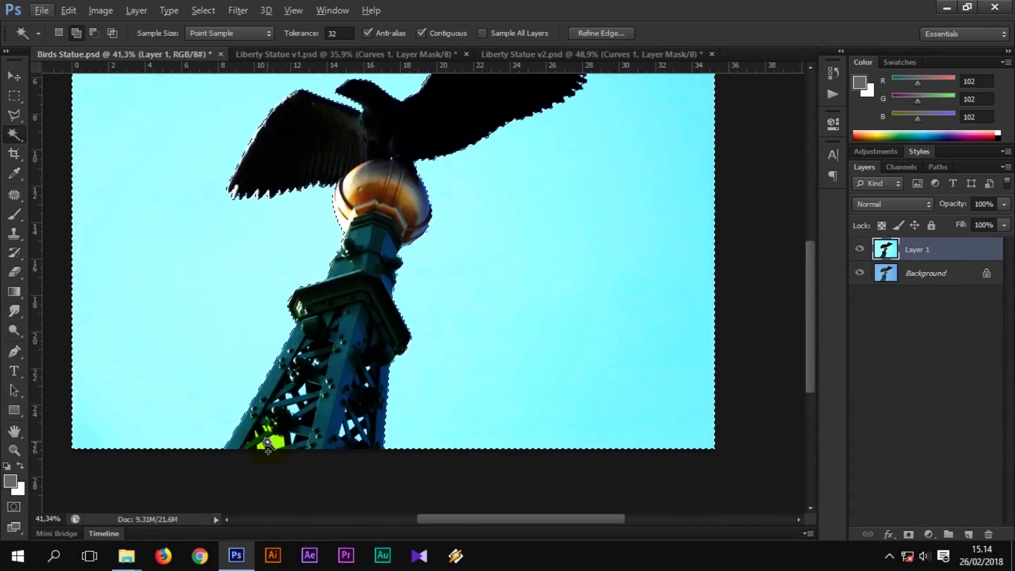
scroll(264, 449, up, 3)
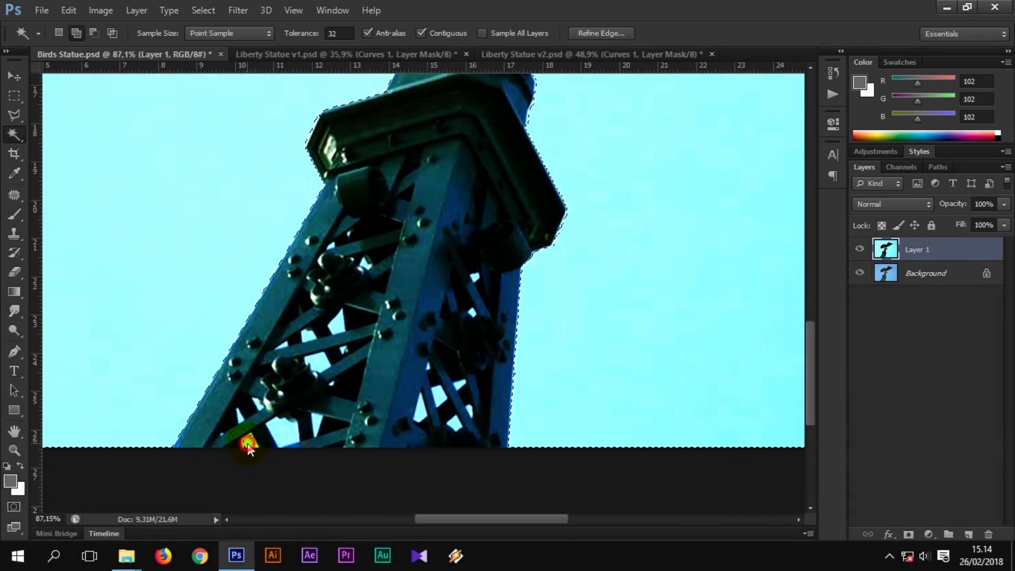
scroll(248, 445, up, 3)
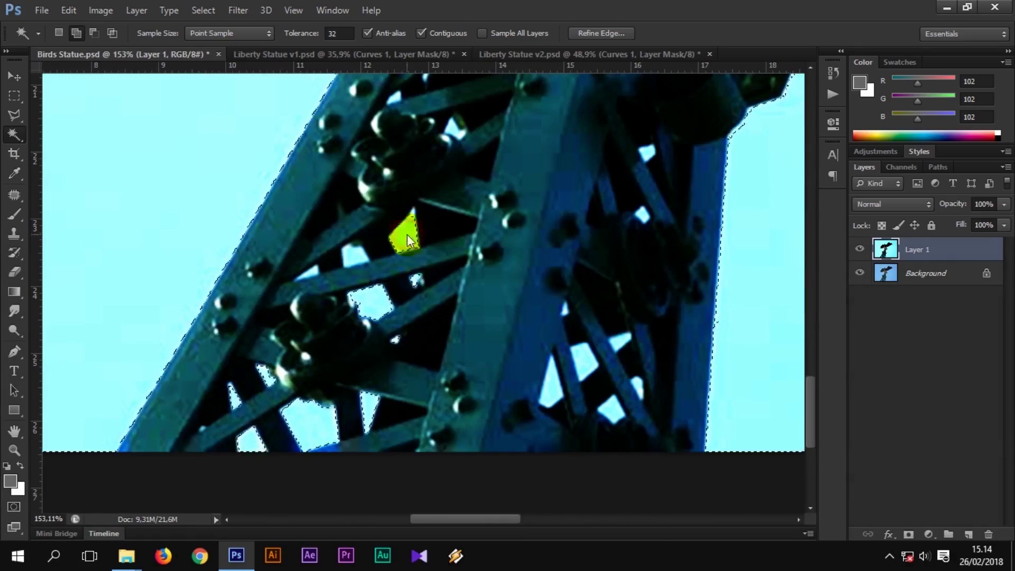
scroll(283, 283, up, 2)
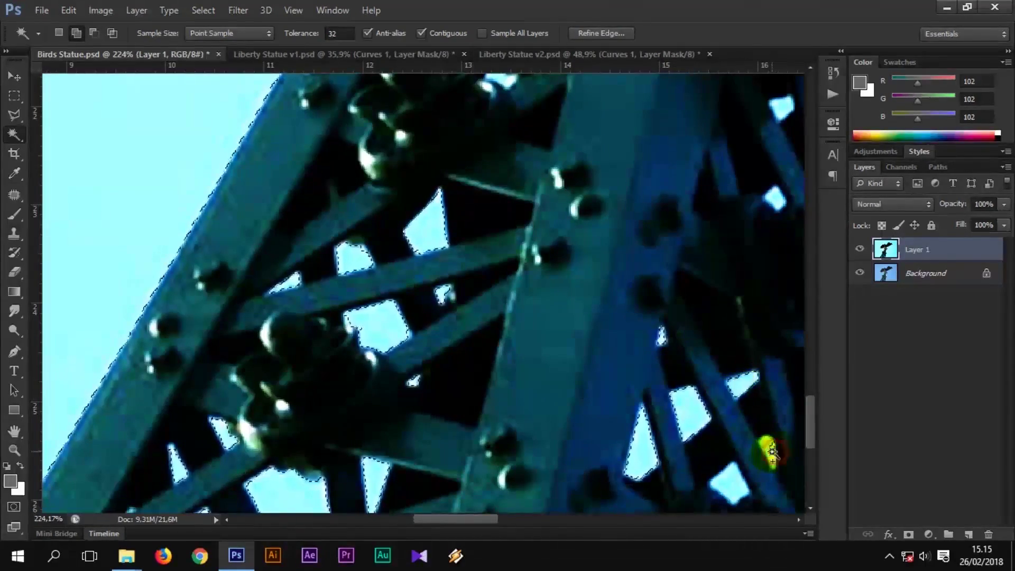
scroll(702, 339, up, 3)
scroll(431, 211, right, 2)
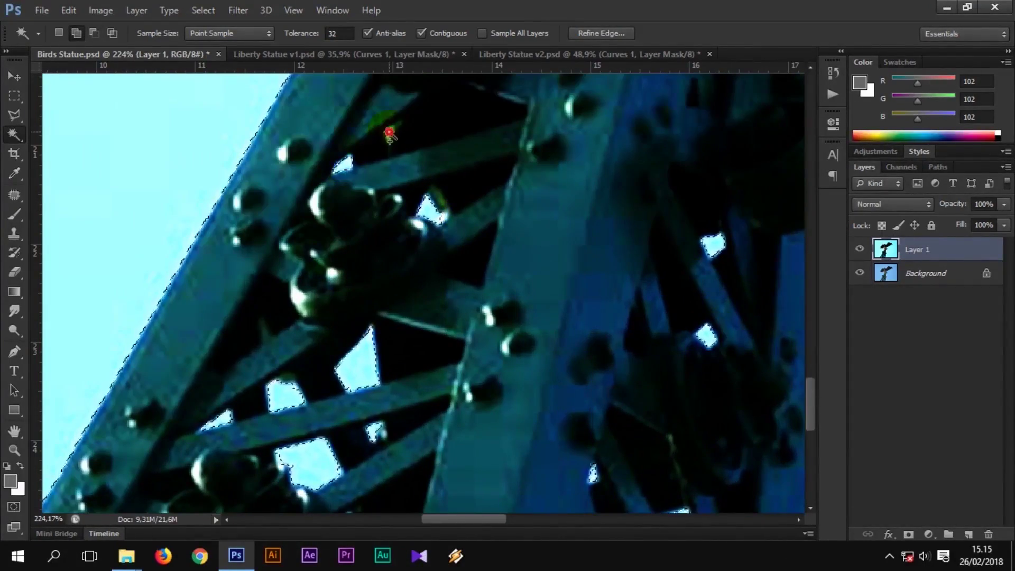
scroll(562, 391, down, 2)
scroll(563, 393, down, 2)
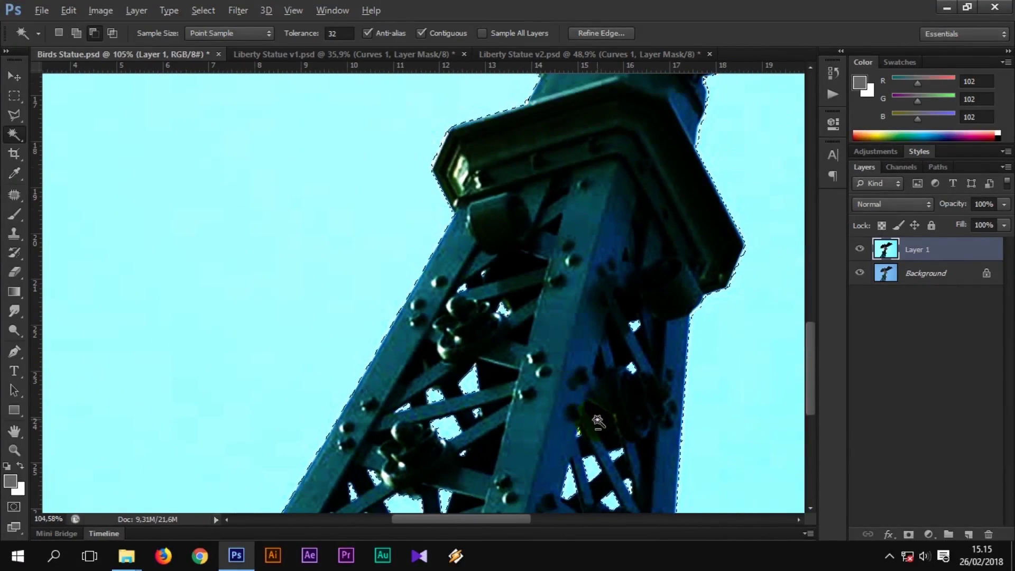
scroll(581, 407, down, 2)
scroll(592, 415, down, 2)
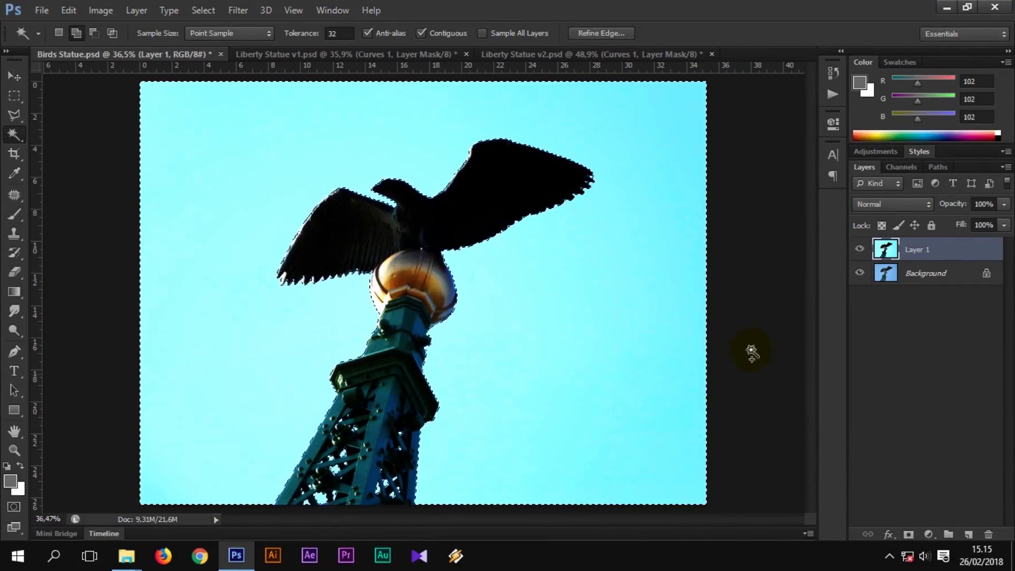
- Invert to the eagle, mask the Background layer with it, and delete the Layer 1 copy
click(930, 275)
key(ctrl+shift+i)
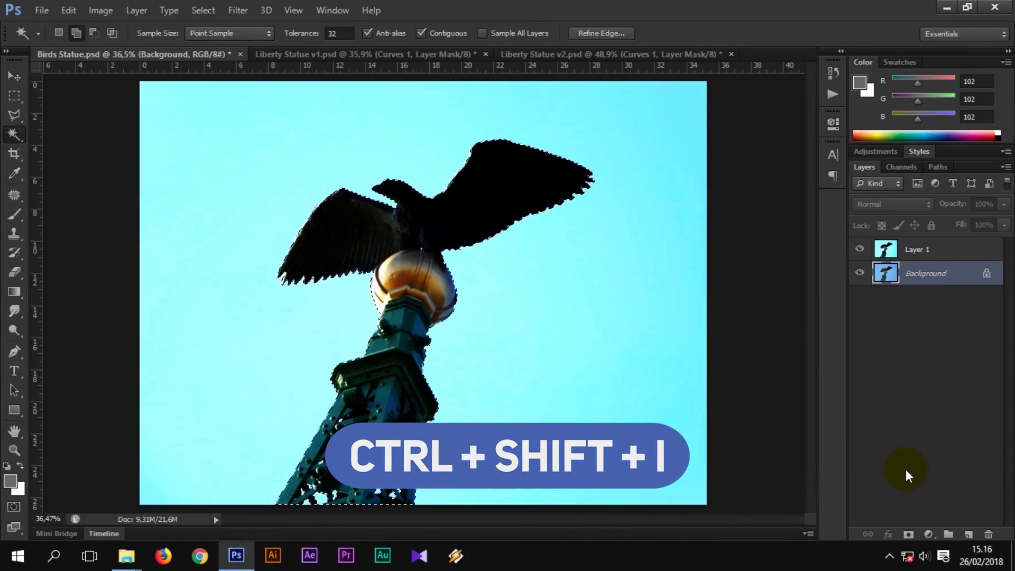
click(908, 535)
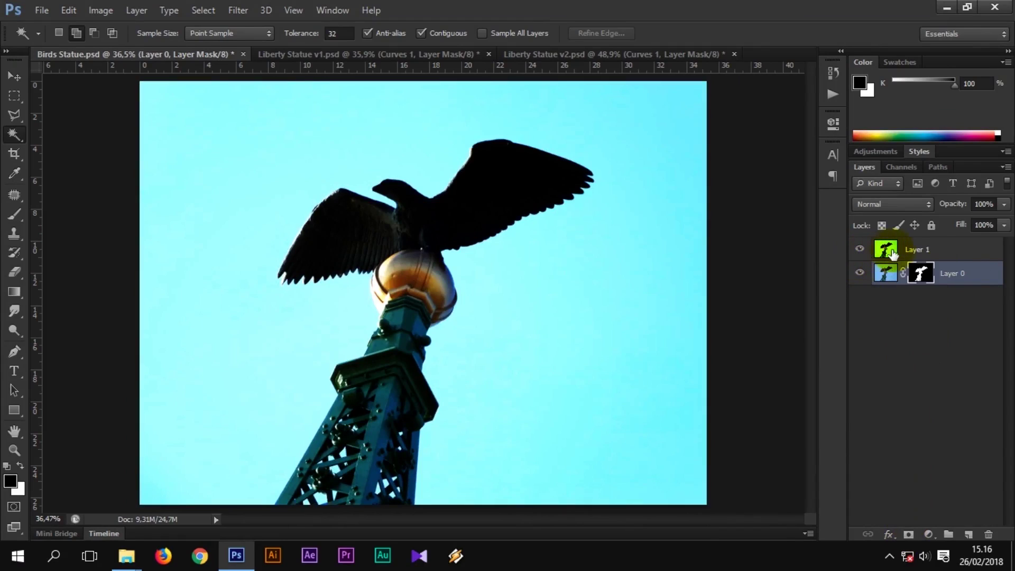
click(907, 253)
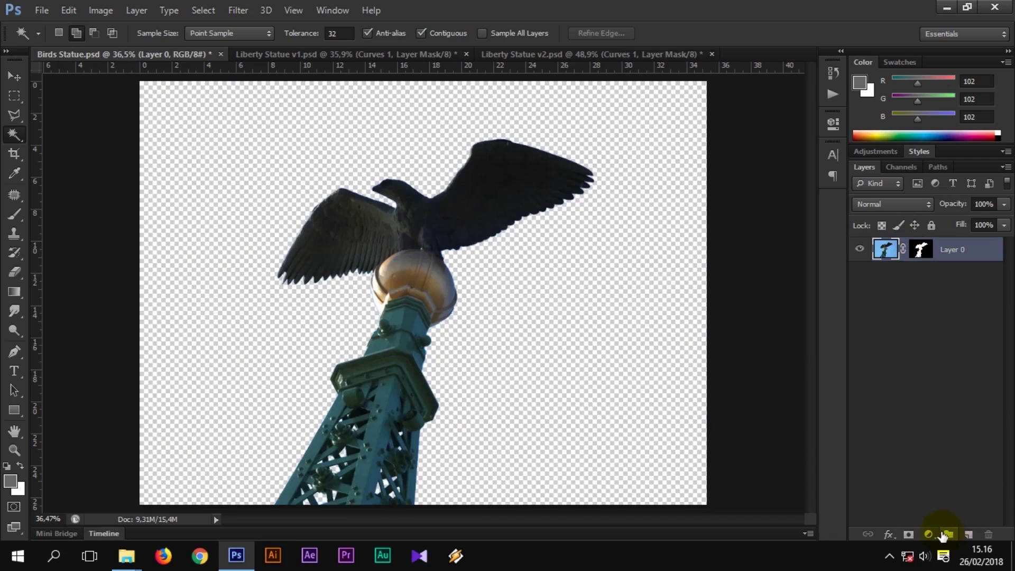
- Add a grey 525252 Solid Color fill and place it beneath Layer 0
click(929, 534)
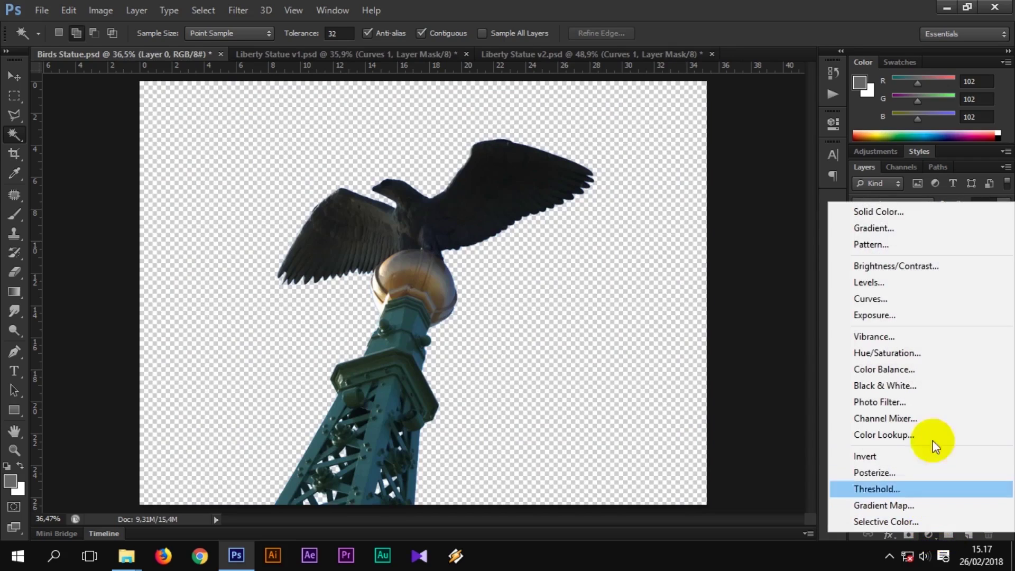
click(878, 211)
drag(663, 322, 594, 390)
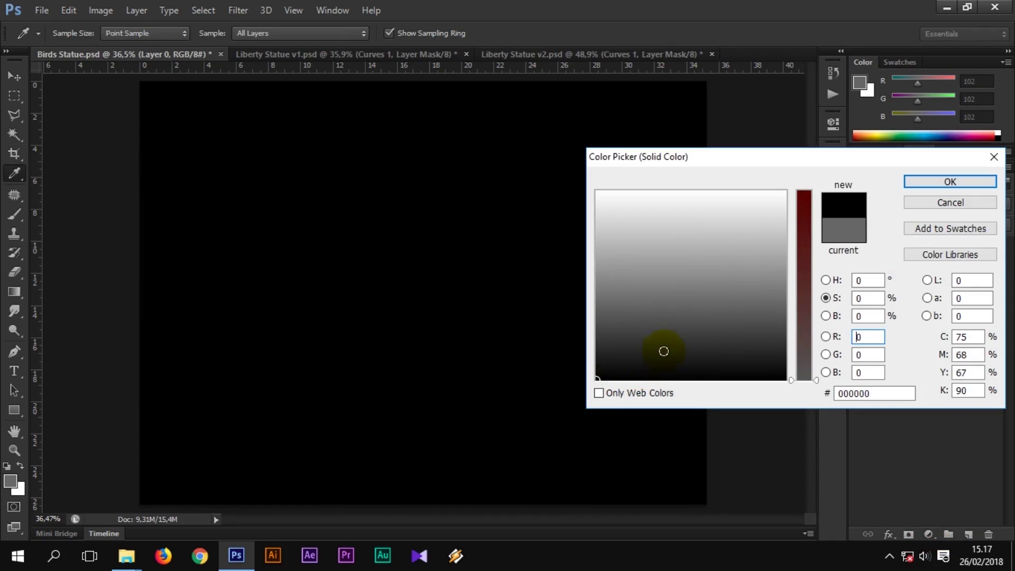
drag(606, 348, 599, 318)
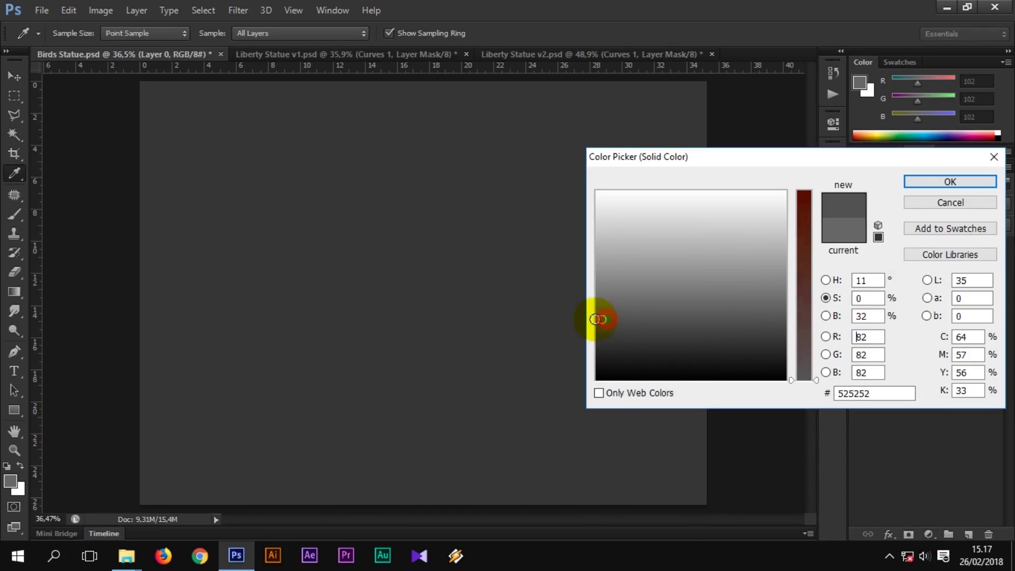
click(925, 181)
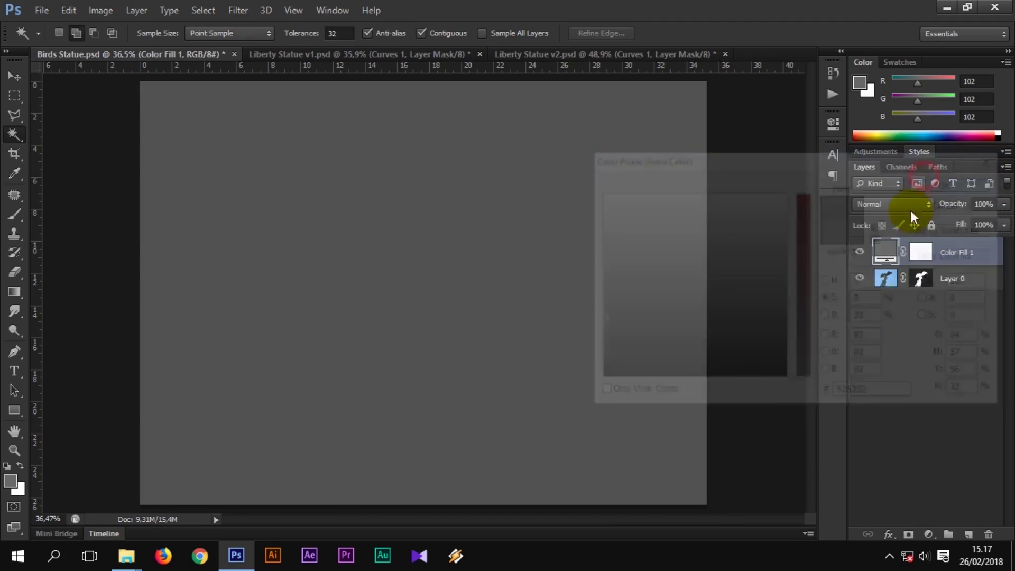
drag(962, 254, 962, 290)
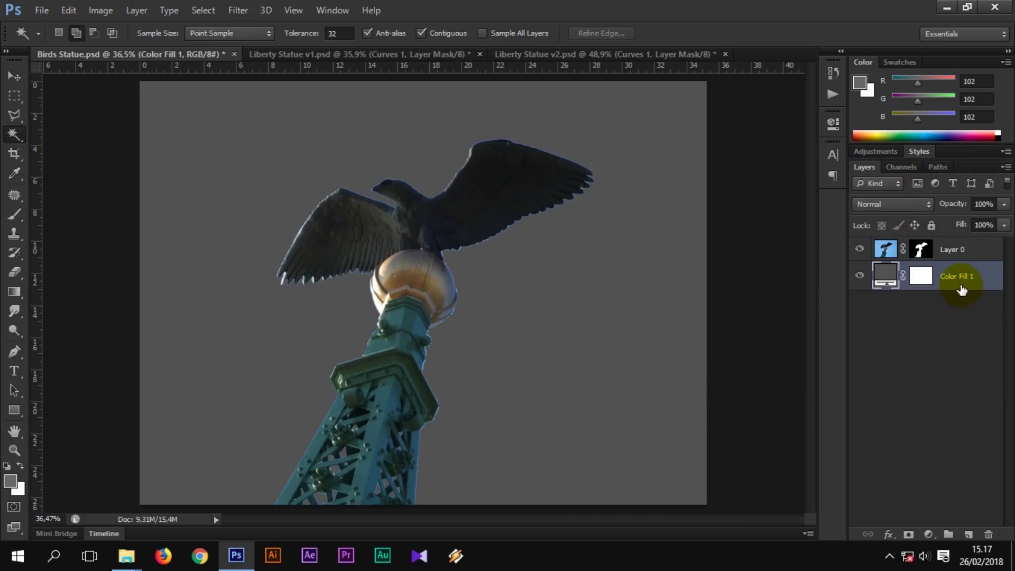
- Target Layer 0's mask and apply a Gaussian Blur of about 1.5 px radius
scroll(446, 335, up, 3)
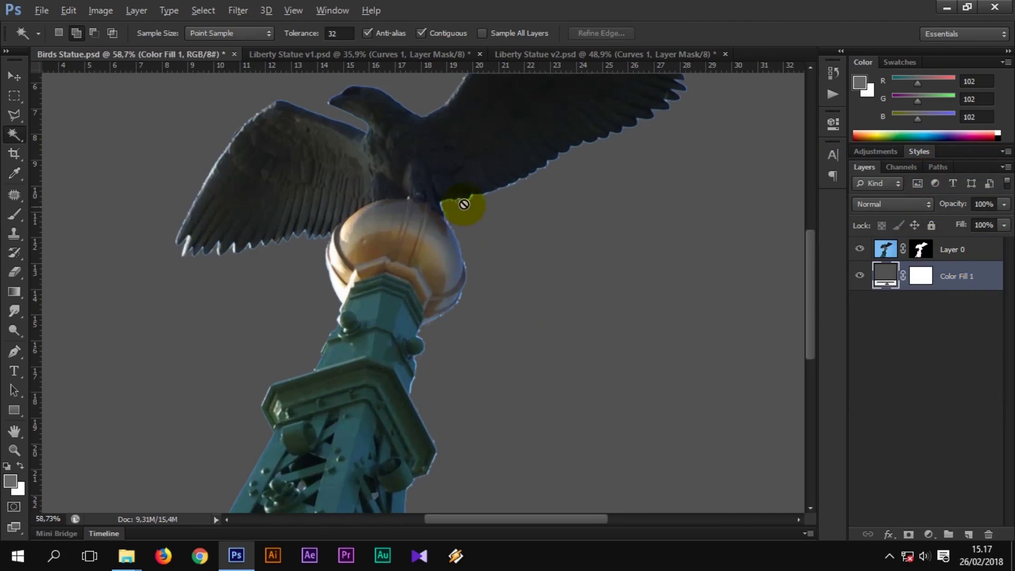
click(909, 255)
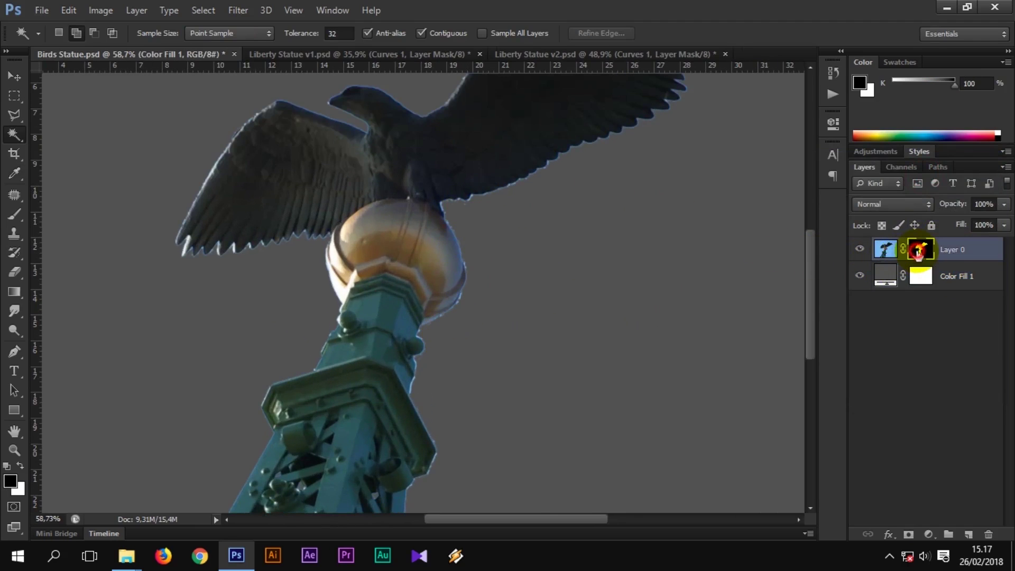
scroll(478, 205, up, 2)
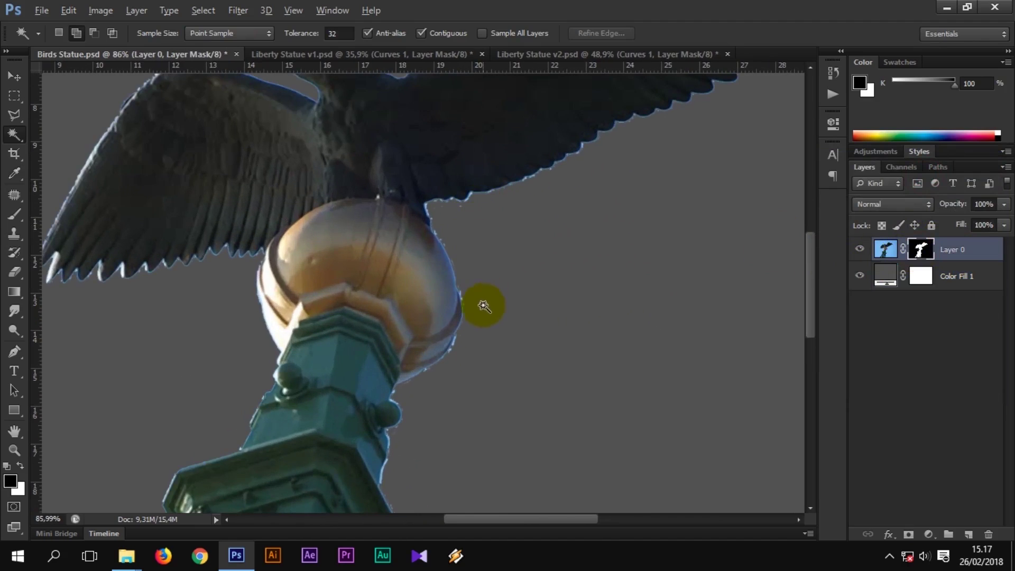
scroll(460, 342, up, 2)
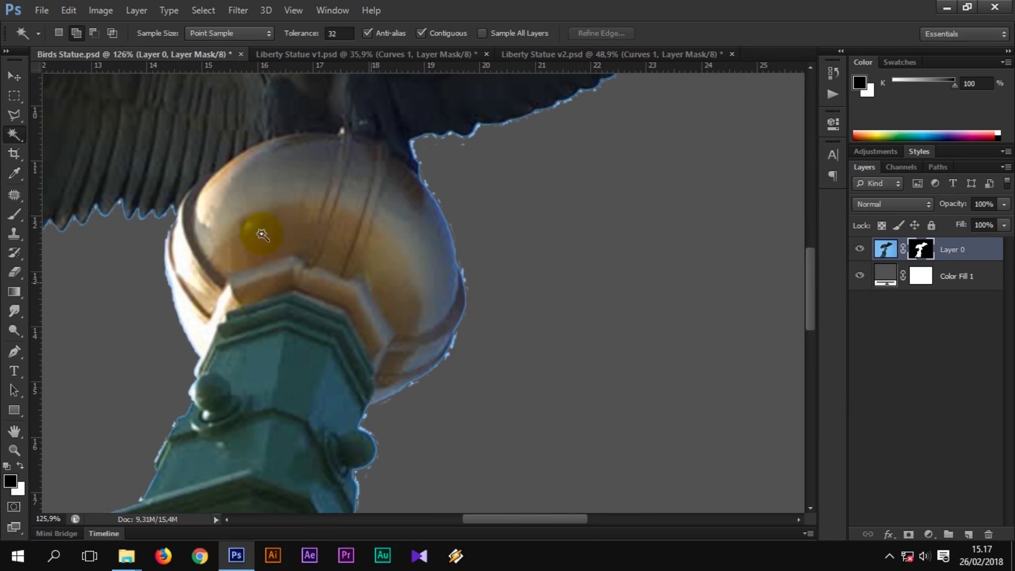
click(15, 80)
scroll(497, 272, up, 1)
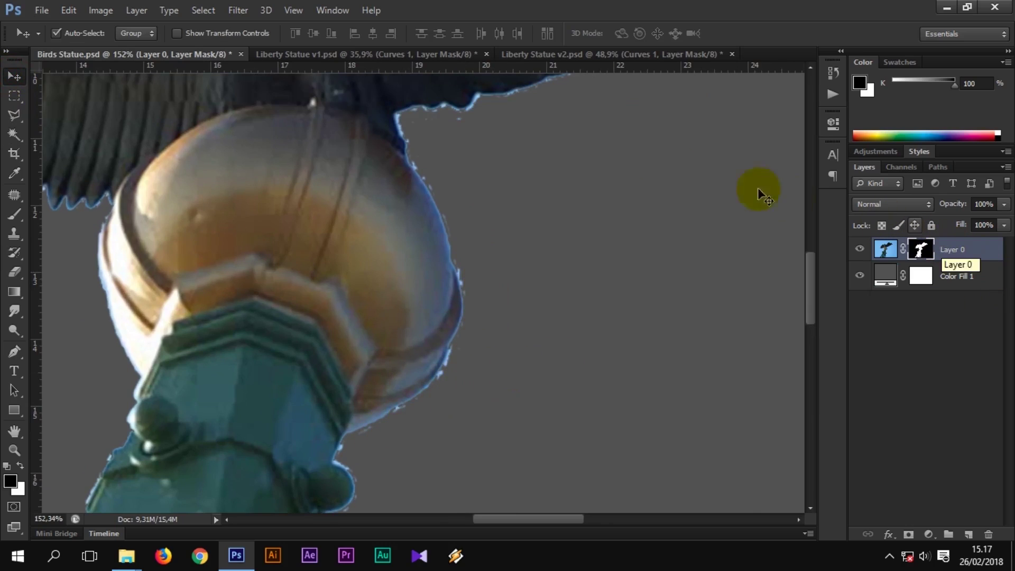
click(239, 11)
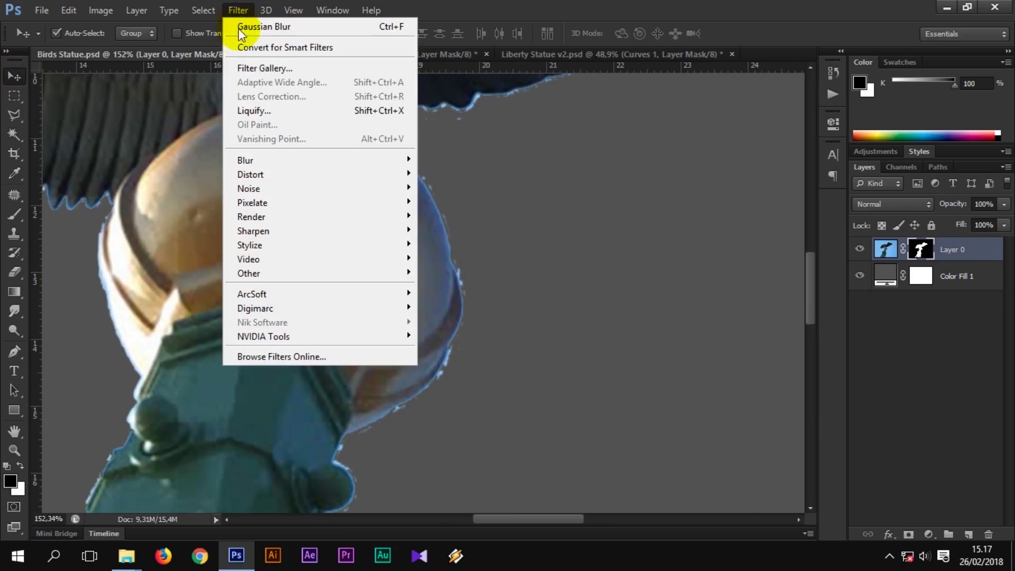
mouse_move(246, 160)
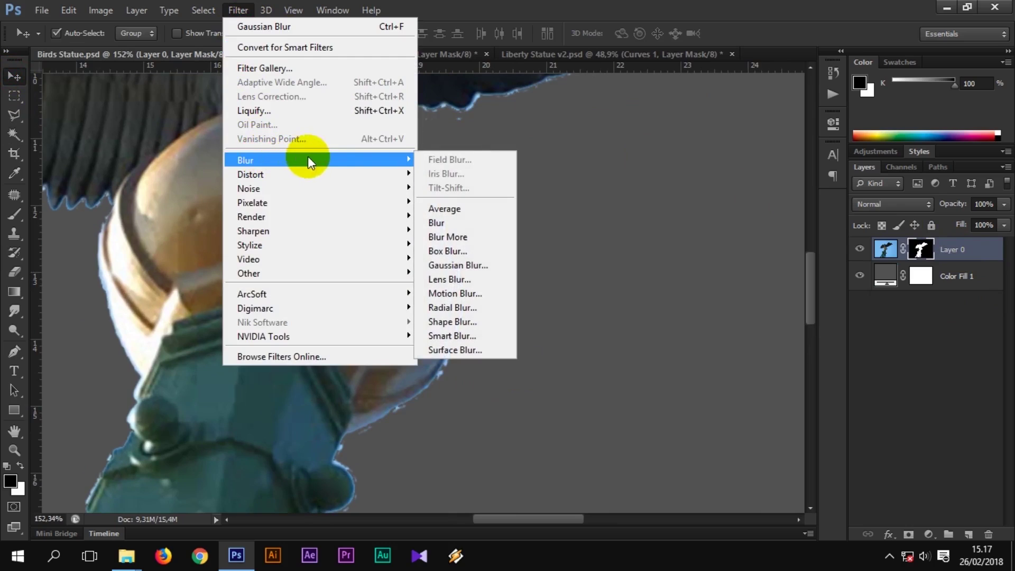
click(476, 265)
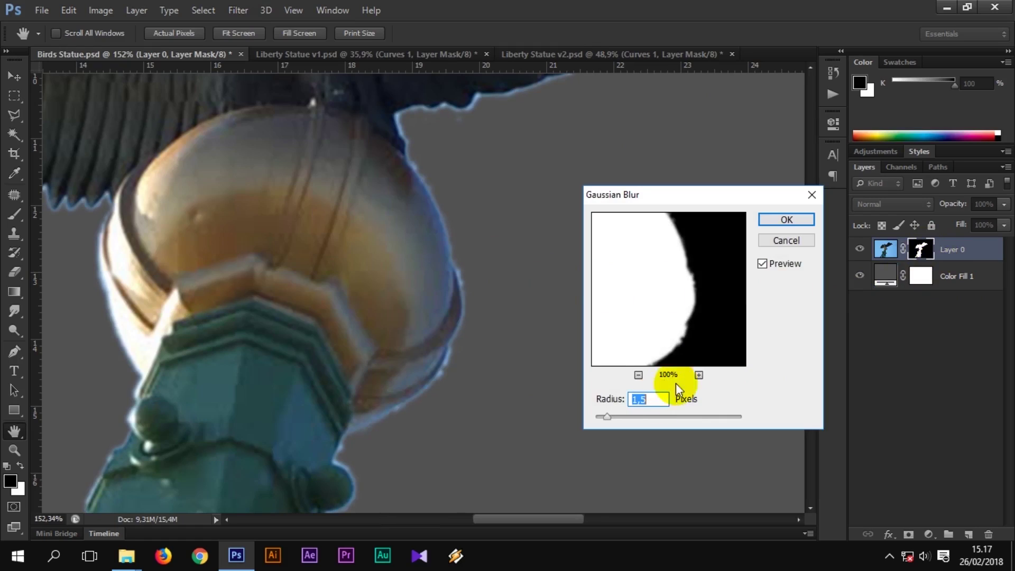
click(783, 221)
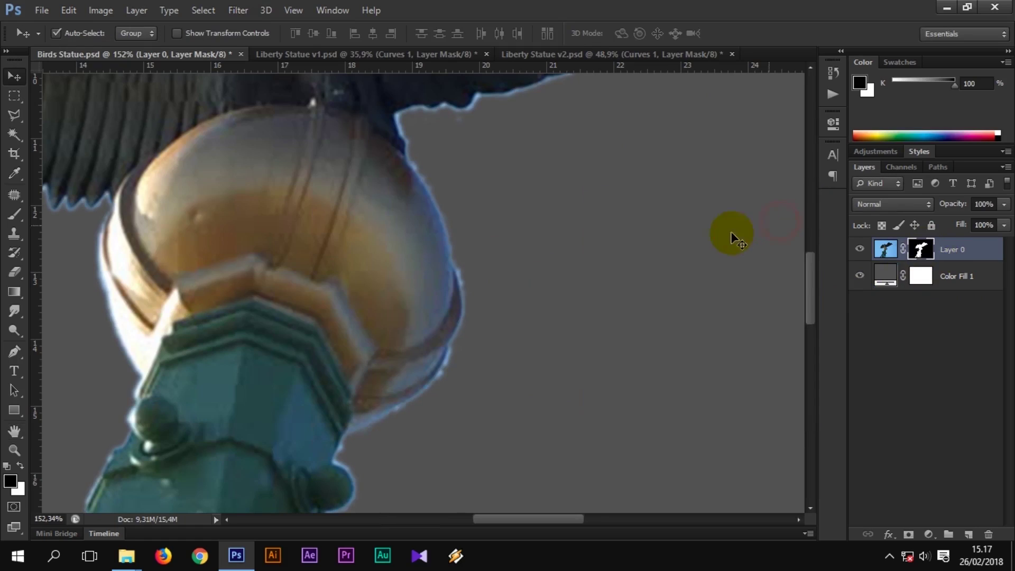
scroll(132, 223, left, 2)
scroll(90, 225, left, 2)
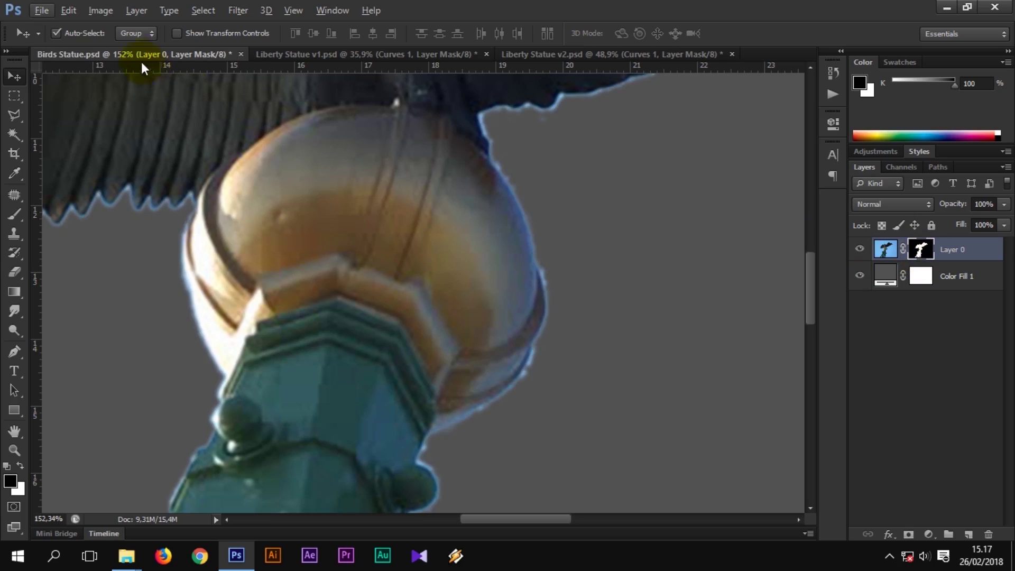
- Raise the mask's contrast to 52 using legacy Brightness/Contrast
click(100, 10)
click(316, 47)
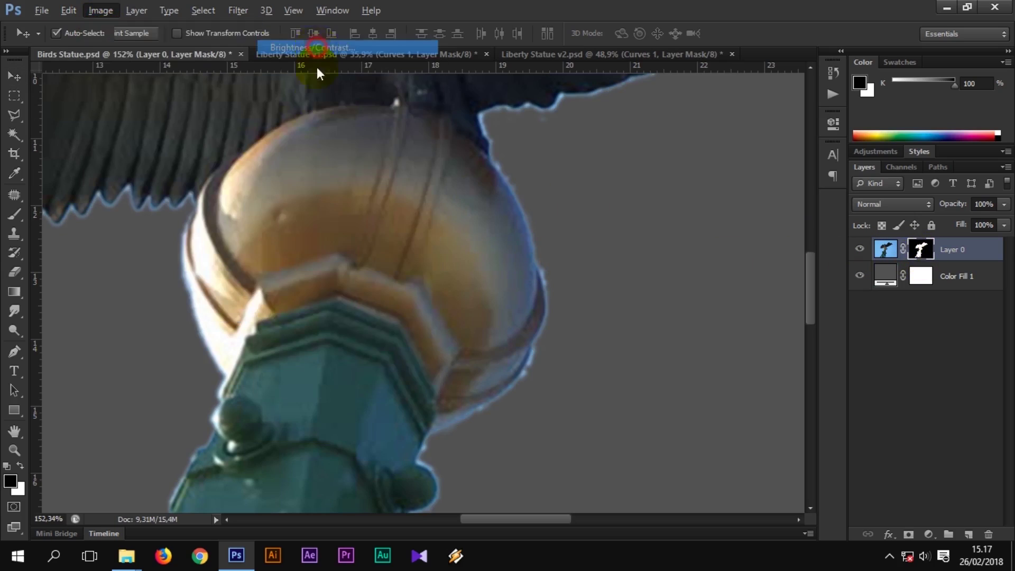
click(404, 244)
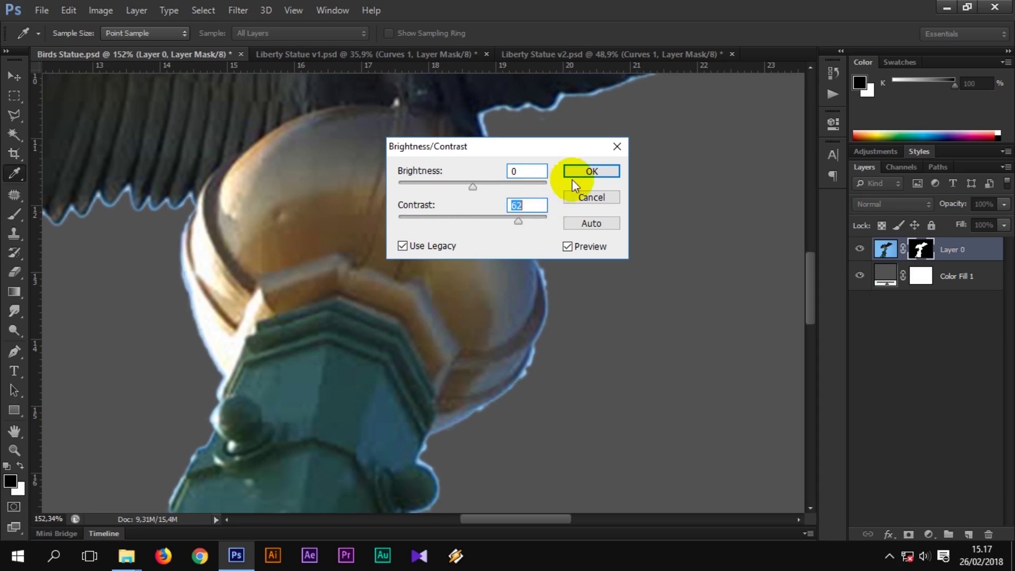
click(591, 171)
- Load Layer 0's mask outline as a selection by Ctrl-clicking its thumbnail
scroll(589, 249, down, 5)
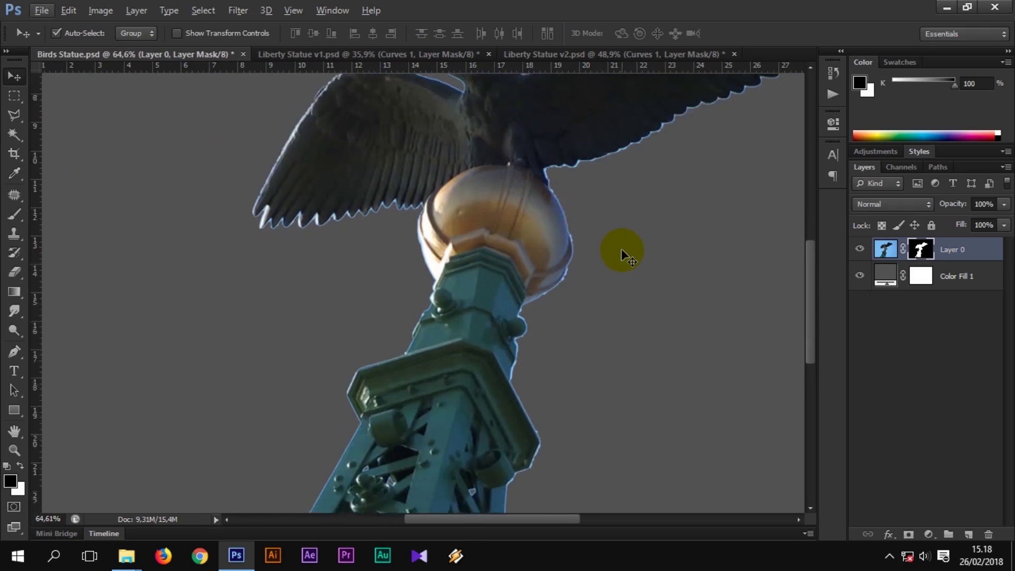
scroll(622, 253, down, 3)
scroll(626, 253, up, 4)
scroll(668, 233, up, 2)
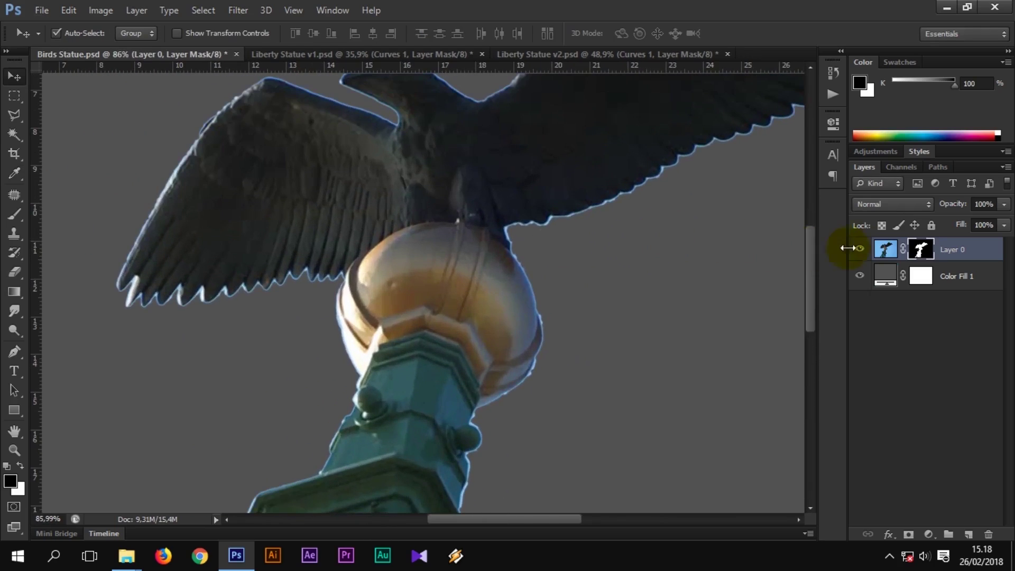
ctrl+click(918, 250)
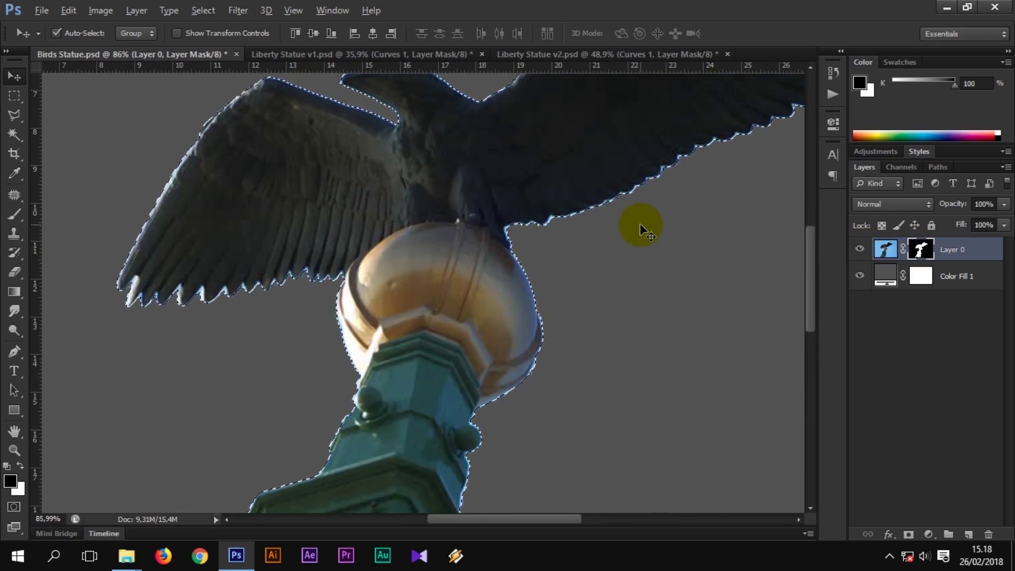
- Contract the mask selection by 2 pixels
scroll(640, 223, up, 1)
click(203, 11)
mouse_move(238, 173)
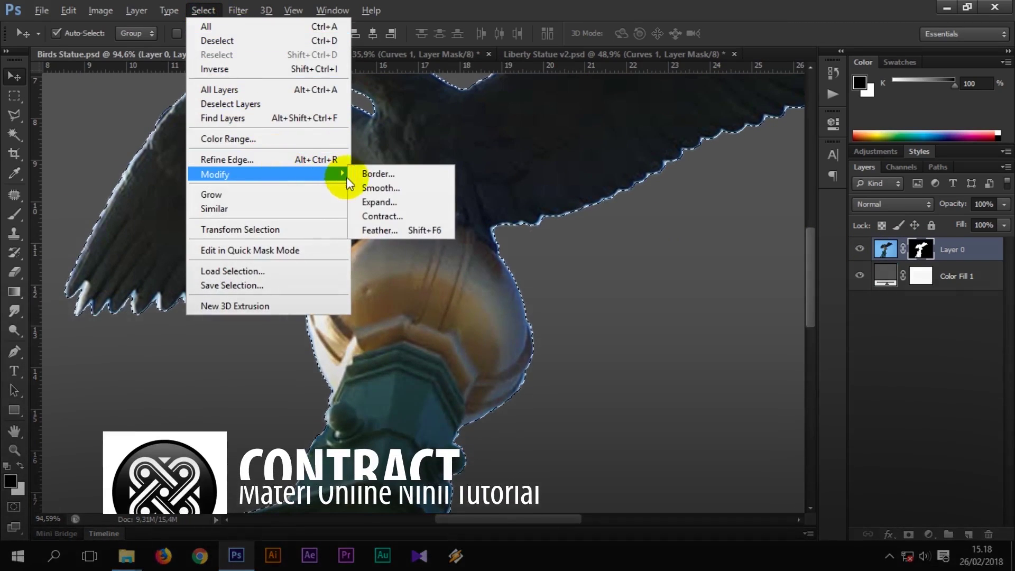
click(421, 216)
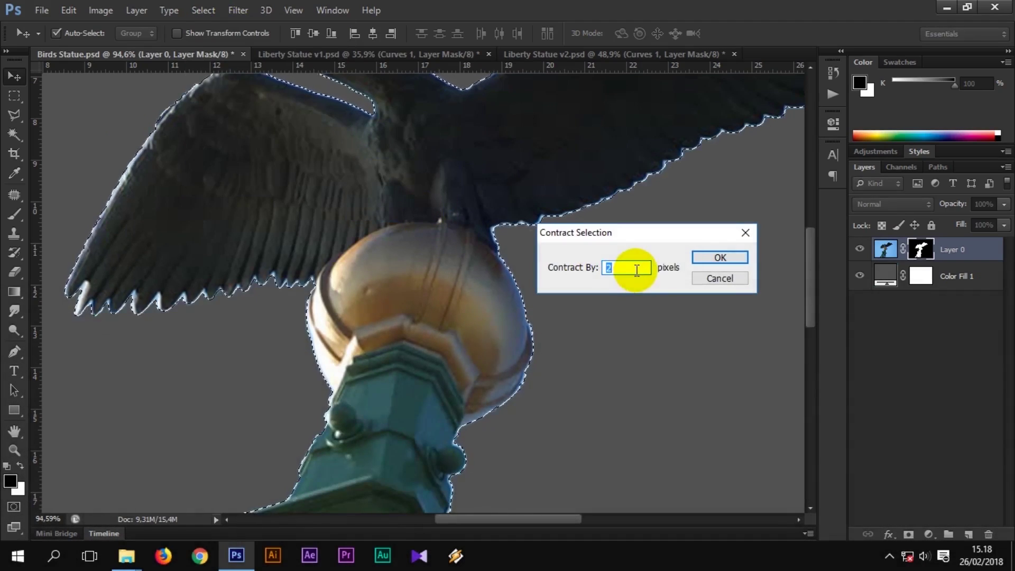
click(717, 259)
scroll(544, 286, down, 3)
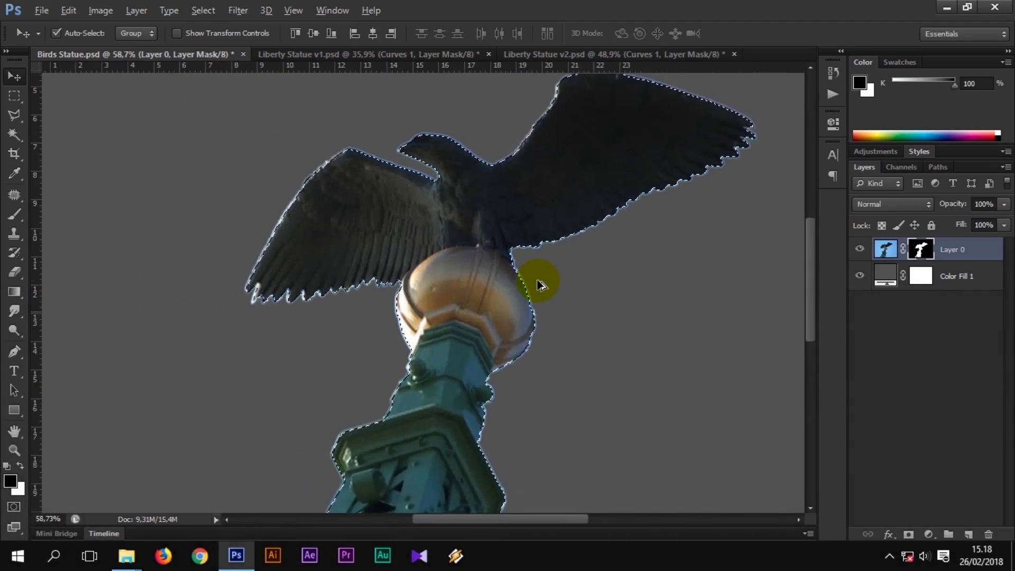
scroll(547, 287, down, 3)
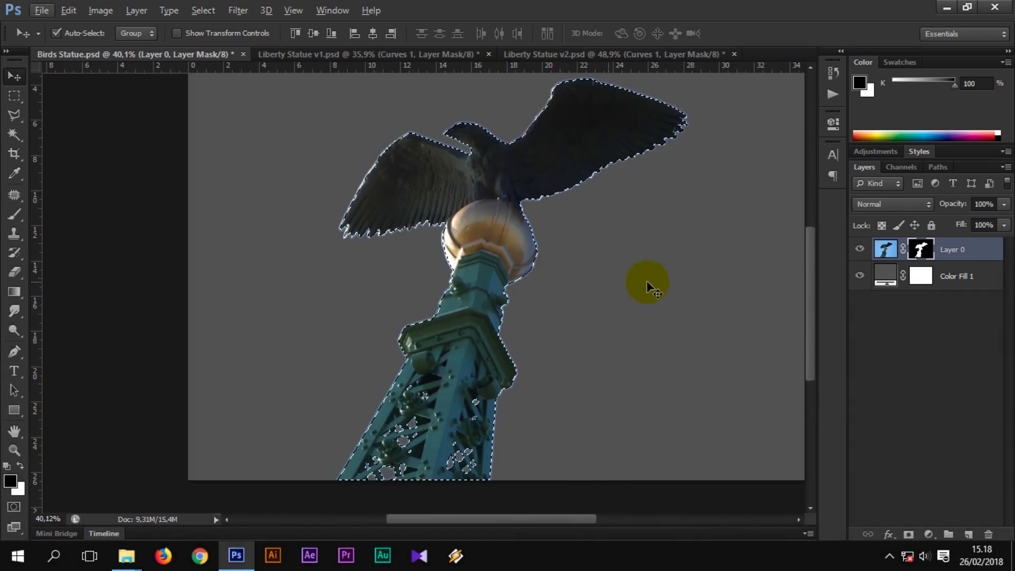
- Invert the selection and fill that area of Layer 0's mask with black
key(ctrl+shift+i)
click(920, 250)
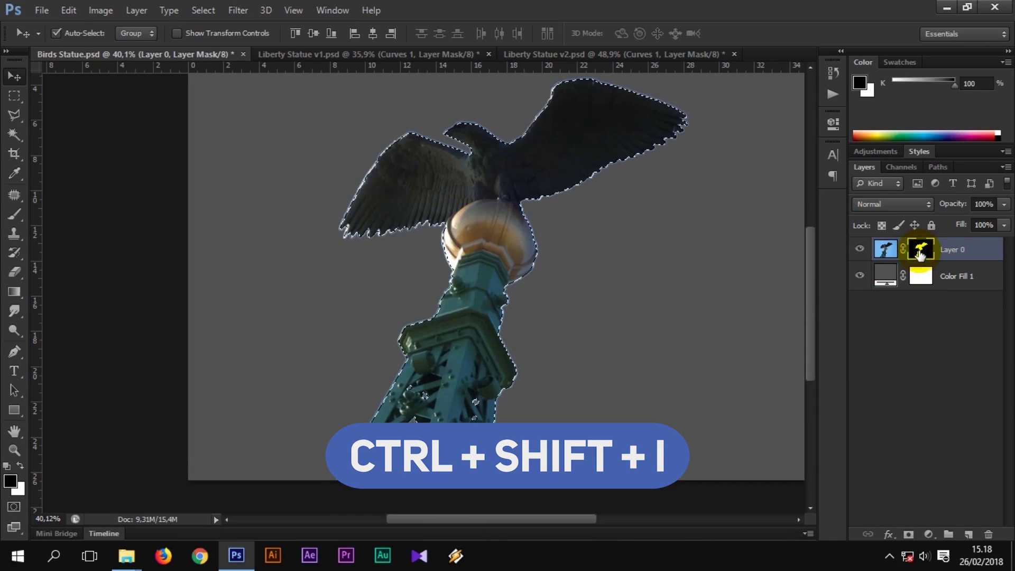
key(alt)
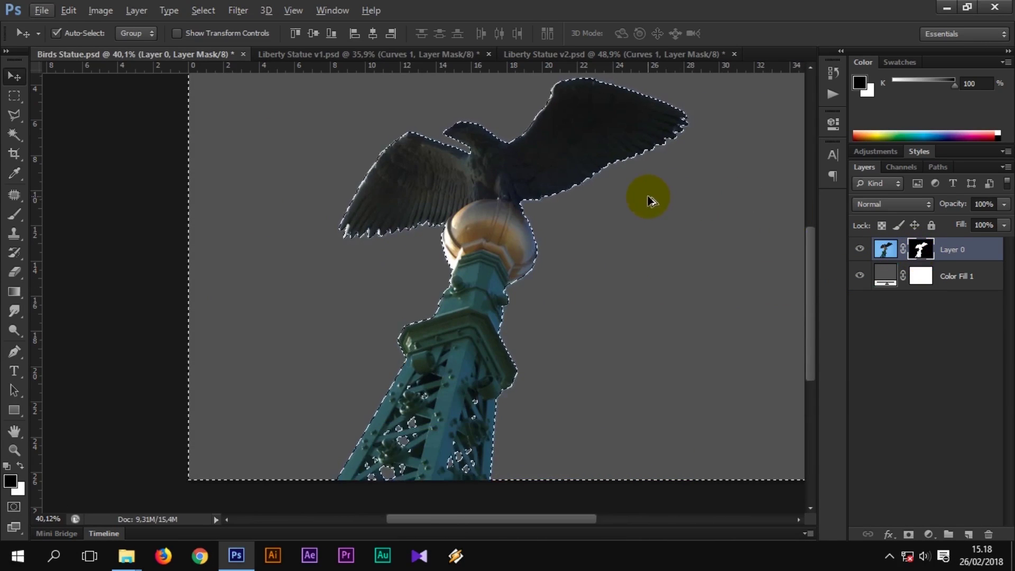
key(alt+Delete)
scroll(552, 267, up, 3)
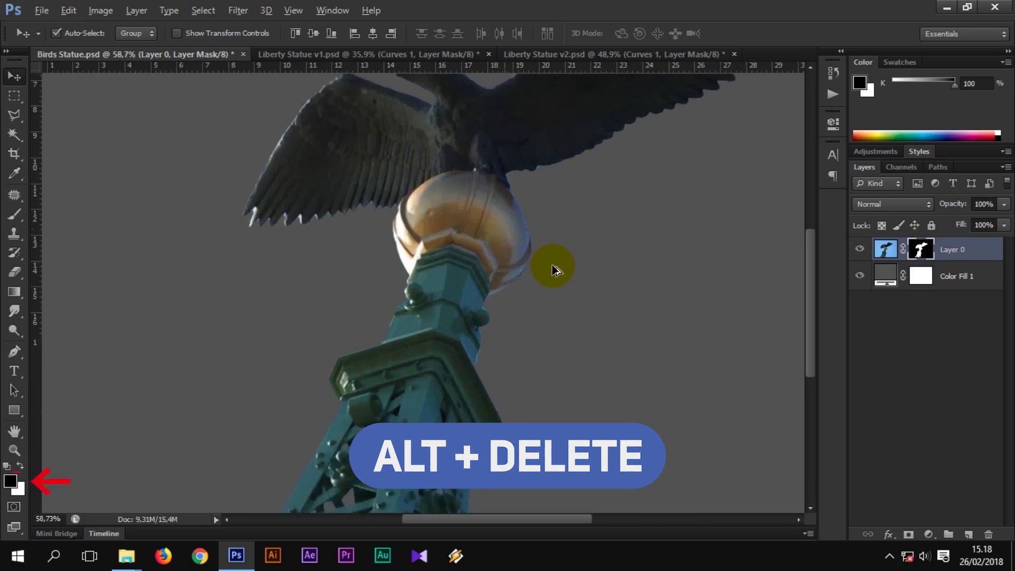
scroll(529, 291, up, 3)
scroll(529, 288, up, 1)
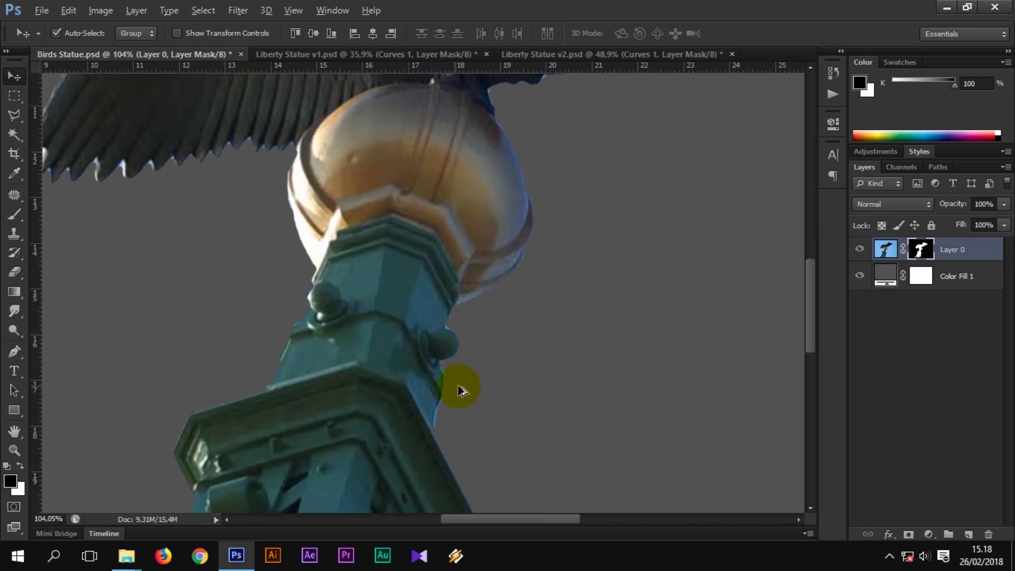
key(alt)
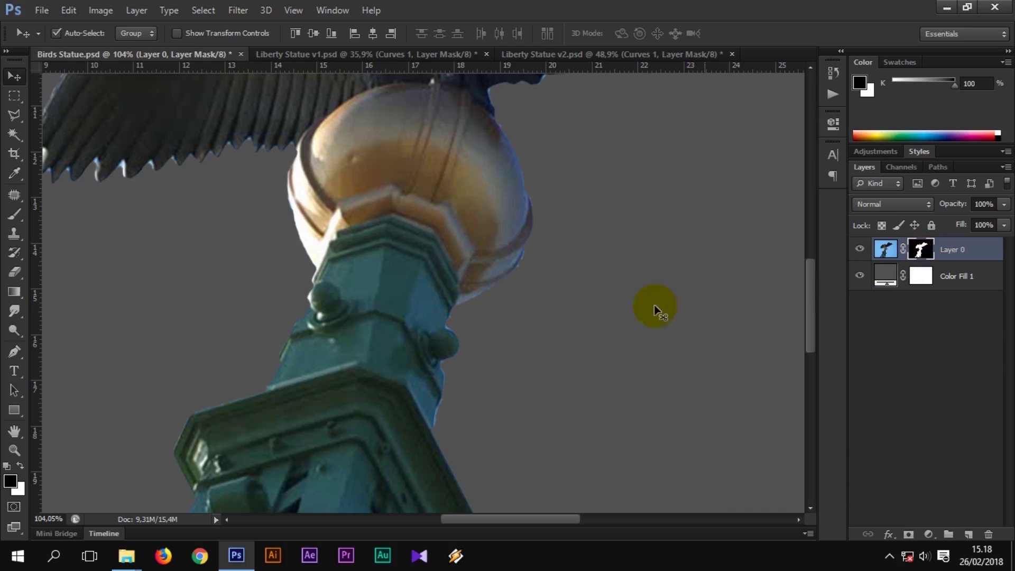
scroll(218, 248, left, 1)
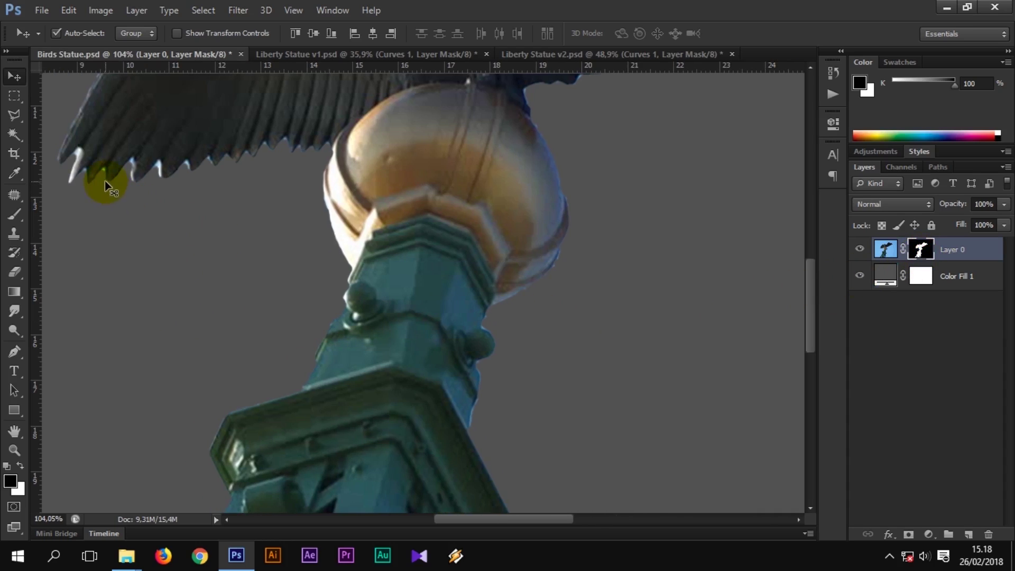
click(15, 311)
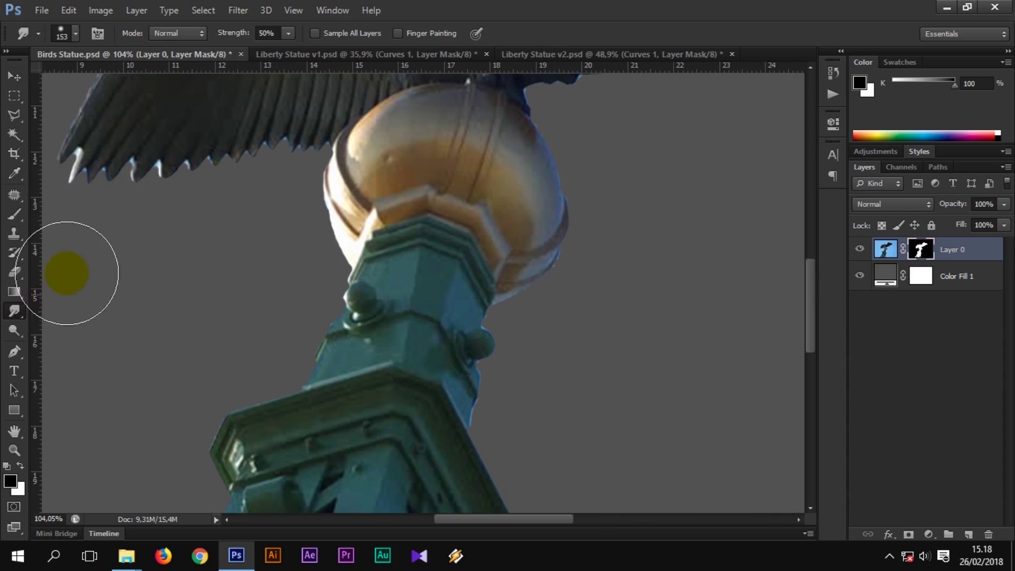
- Smudge the mask's pale wing edges and the wing-to-globe join smoother
scroll(191, 258, up, 5)
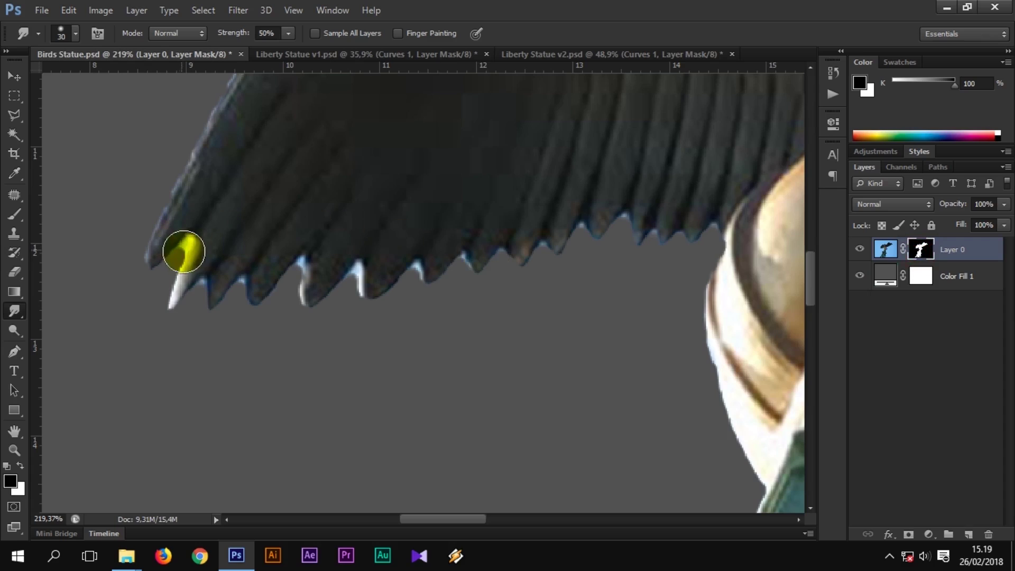
mouse_move(183, 252)
mouse_down()
mouse_move(162, 281)
mouse_move(191, 289)
mouse_move(245, 279)
mouse_up()
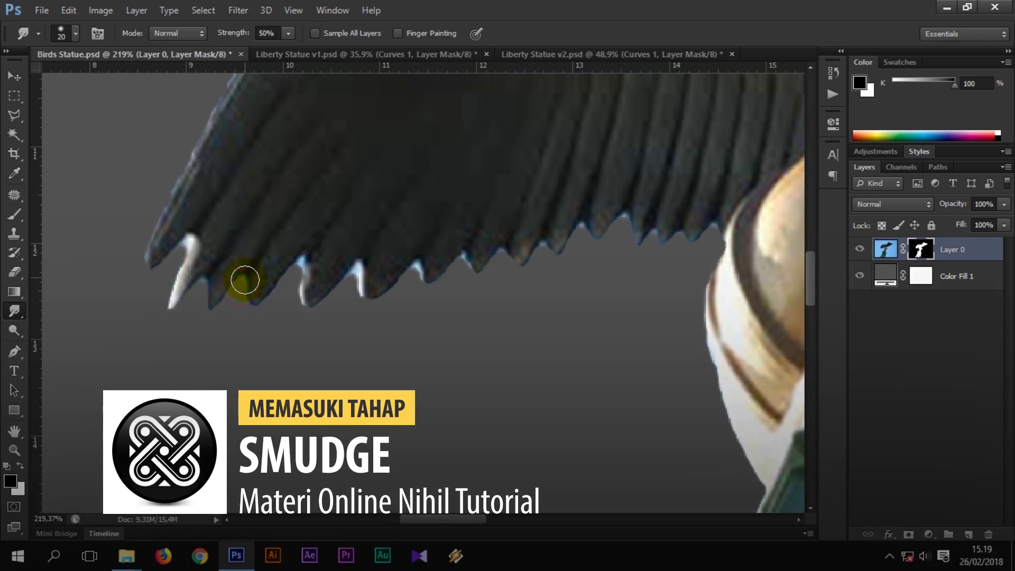
mouse_move(305, 260)
mouse_down()
mouse_move(346, 282)
mouse_move(693, 253)
mouse_up()
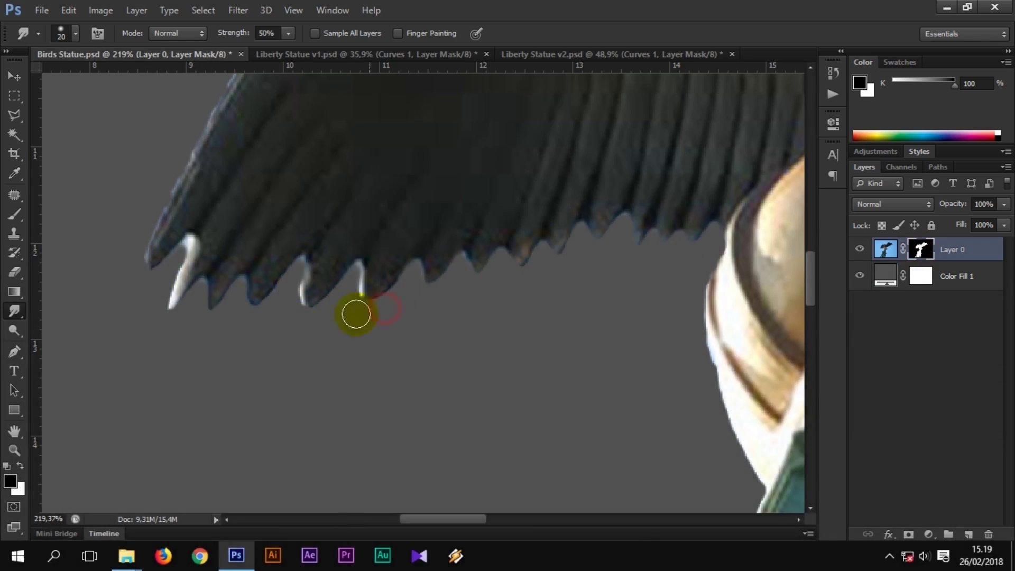
drag(355, 314, 140, 226)
scroll(143, 227, down, 5)
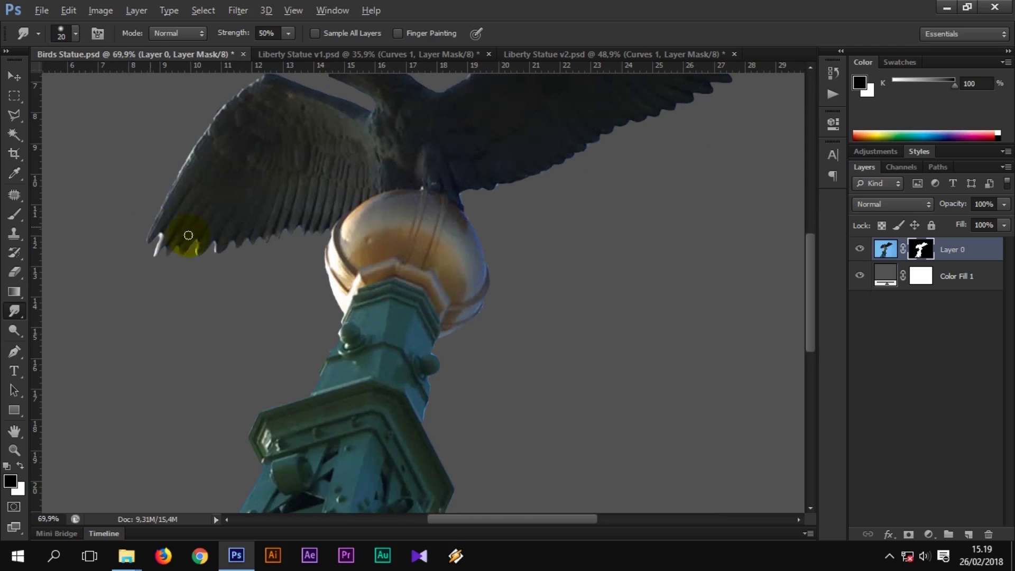
scroll(476, 254, down, 2)
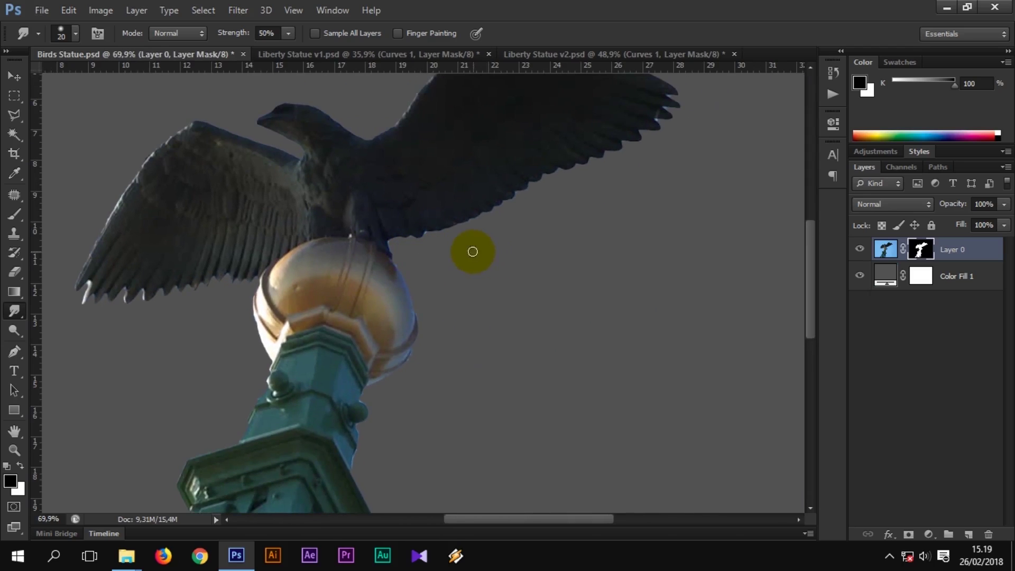
scroll(421, 244, up, 5)
scroll(421, 244, up, 3)
drag(334, 273, 302, 245)
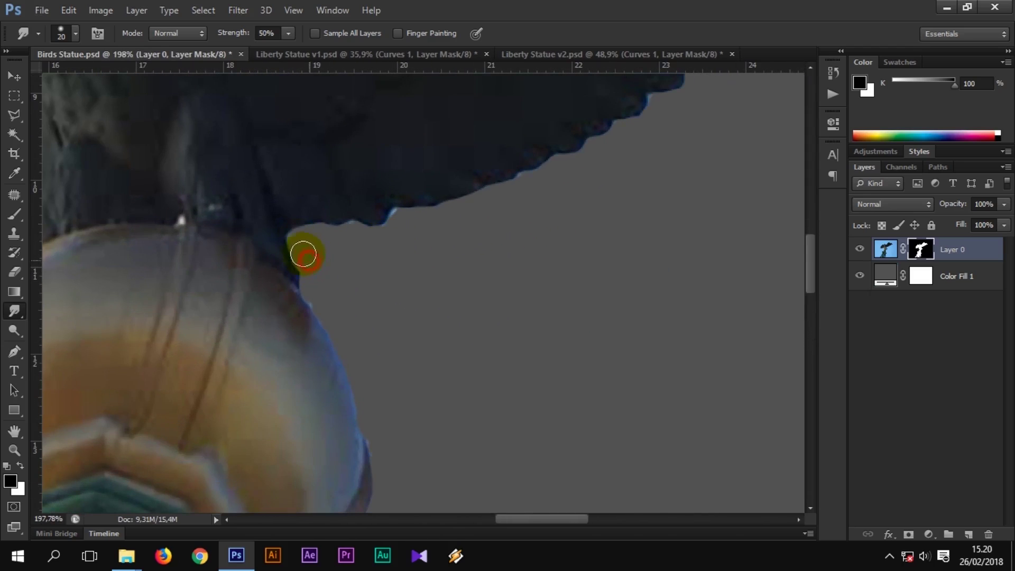
scroll(478, 217, down, 2)
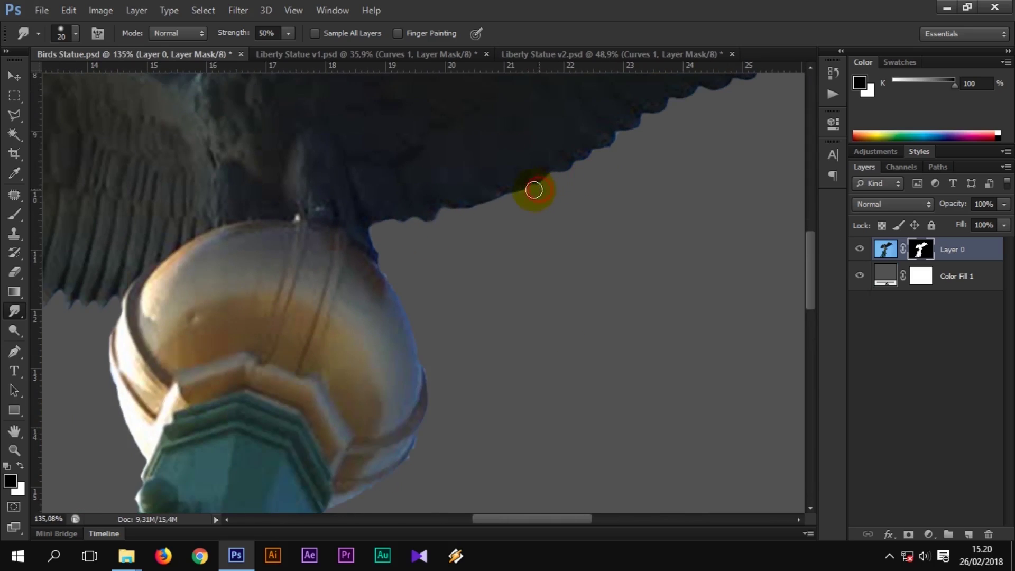
scroll(739, 102, down, 2)
scroll(698, 160, up, 4)
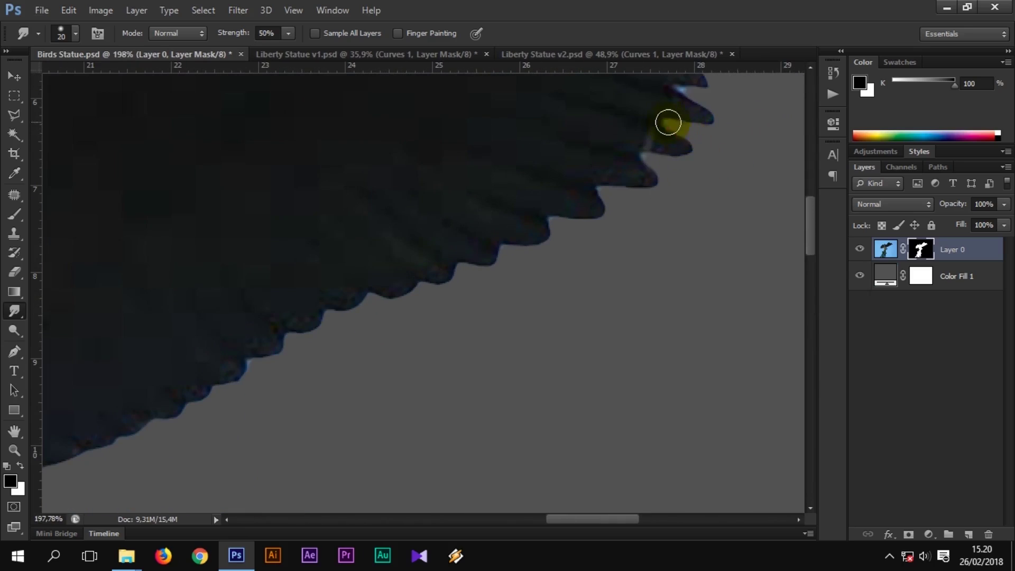
scroll(668, 122, up, 2)
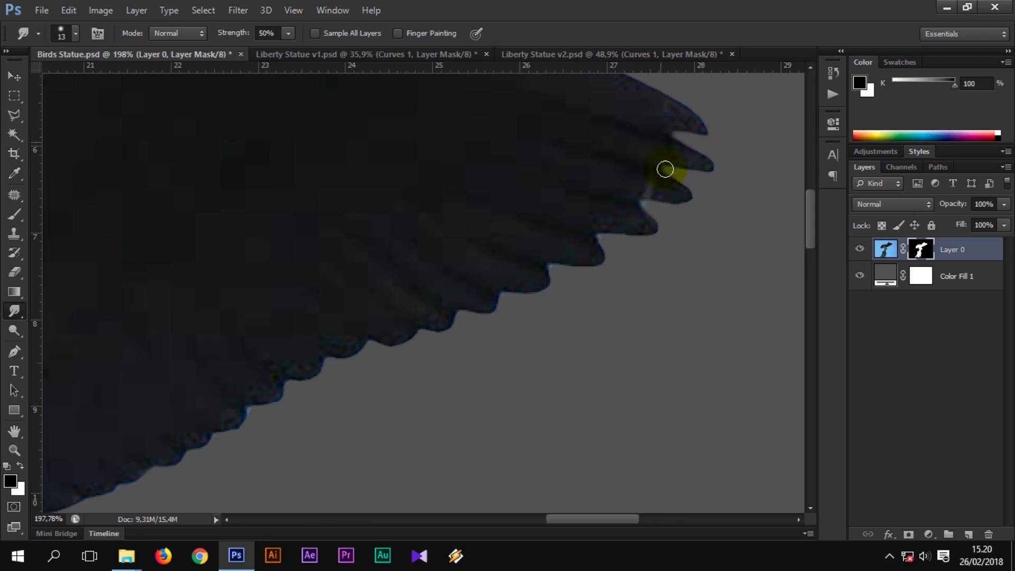
- Smudge the mask edge along the sphere, column and the collar's right side
scroll(662, 216, down, 2)
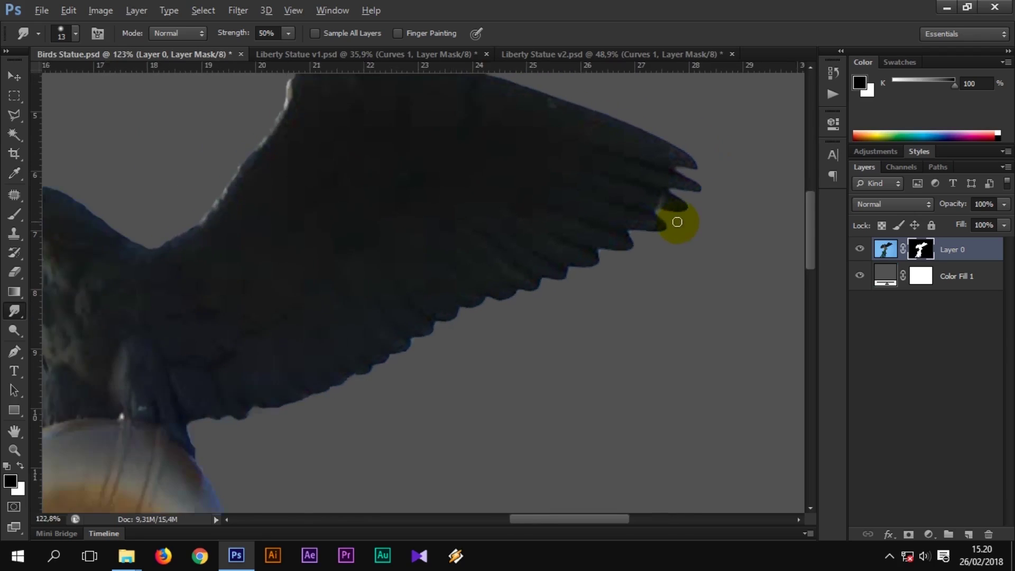
scroll(676, 219, down, 2)
scroll(677, 220, down, 2)
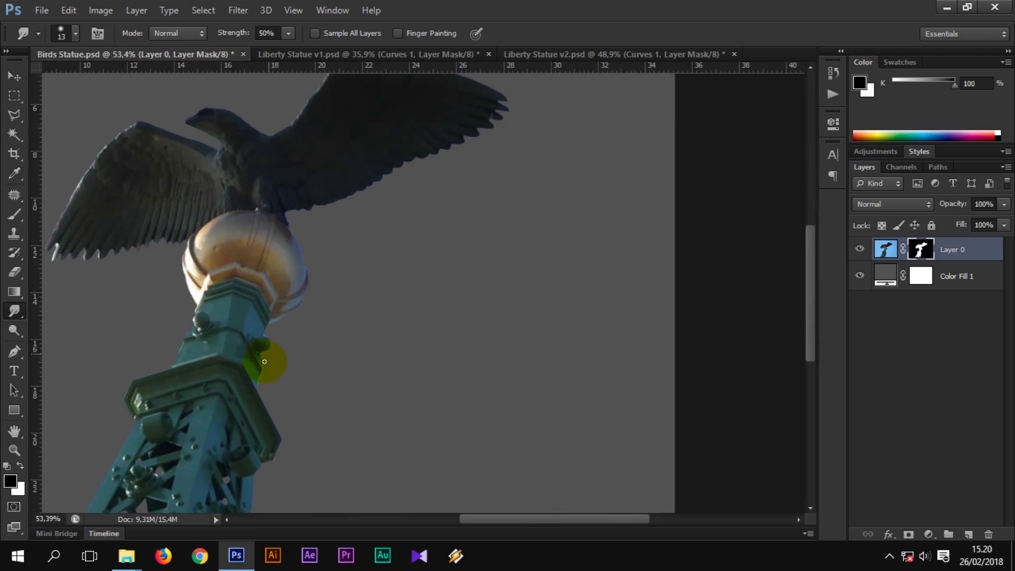
scroll(264, 362, up, 2)
scroll(261, 385, up, 2)
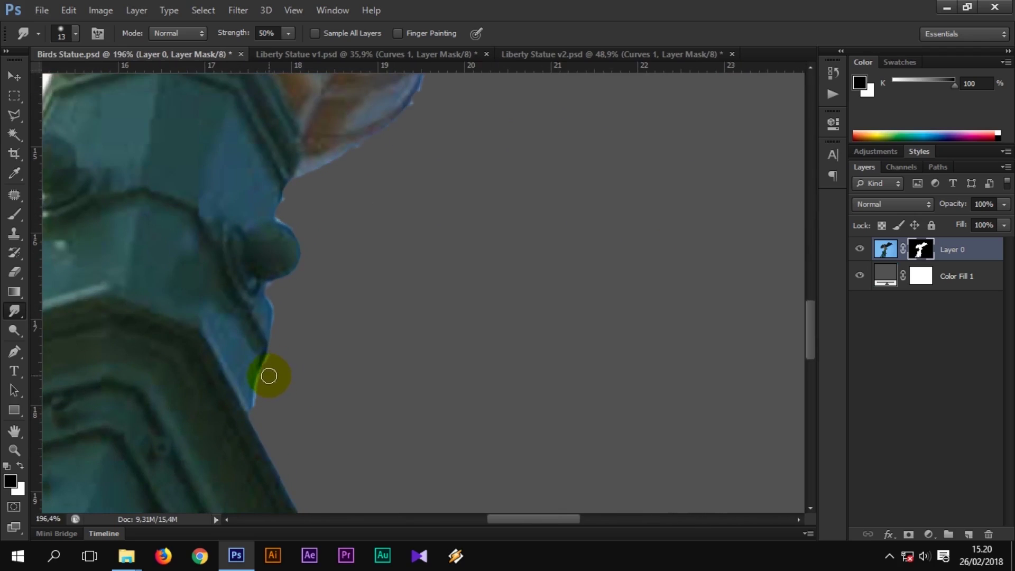
scroll(423, 153, down, 1)
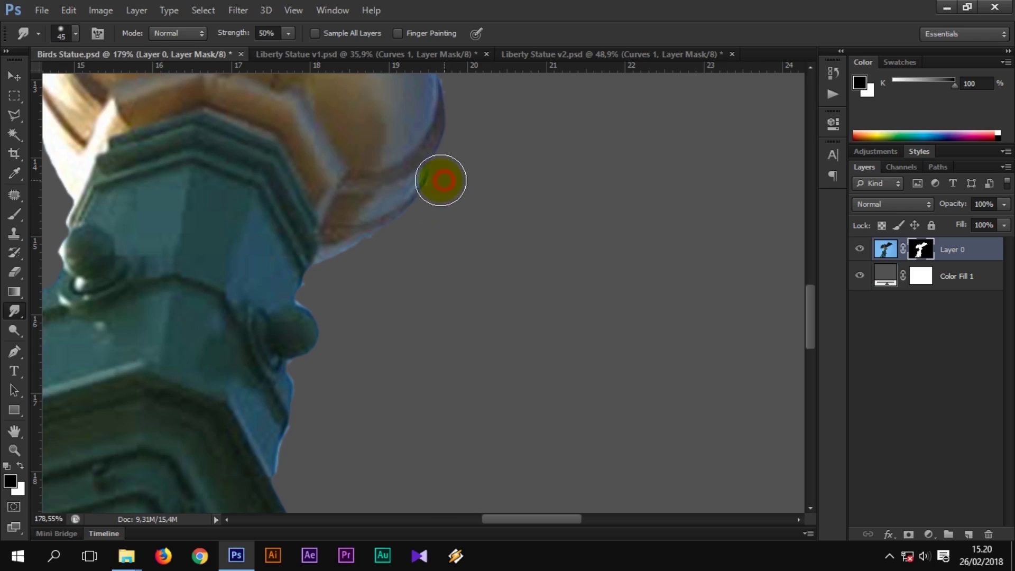
mouse_move(441, 180)
mouse_down()
mouse_move(327, 309)
mouse_move(330, 370)
mouse_move(302, 438)
mouse_up()
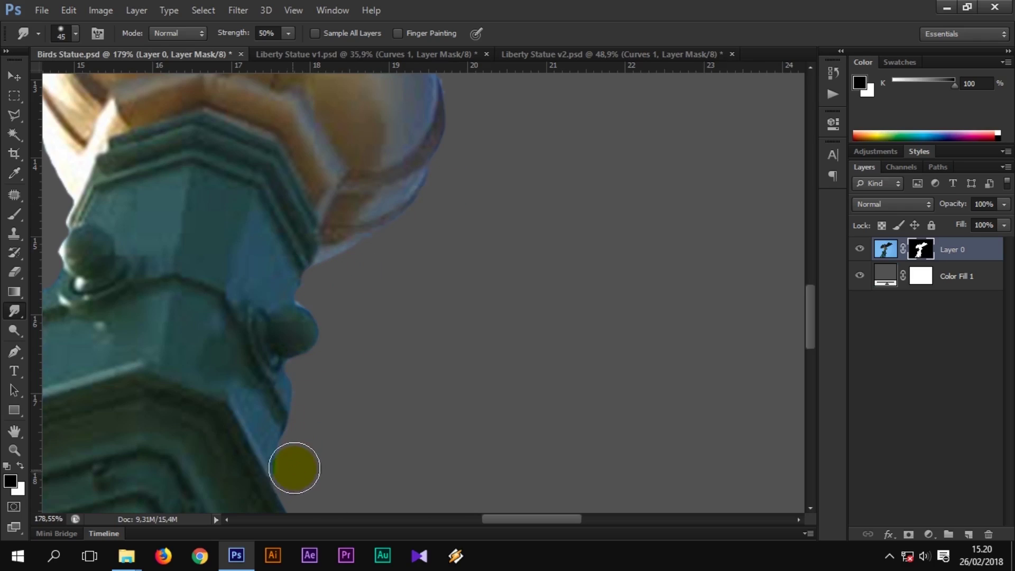
scroll(460, 180, down, 2)
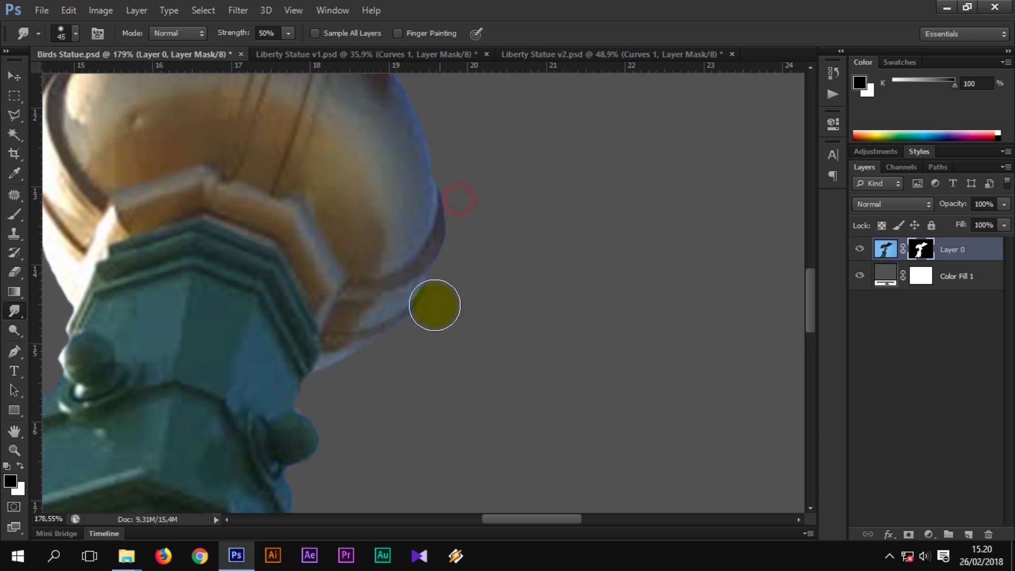
scroll(434, 312, down, 3)
scroll(433, 343, down, 2)
scroll(423, 338, up, 3)
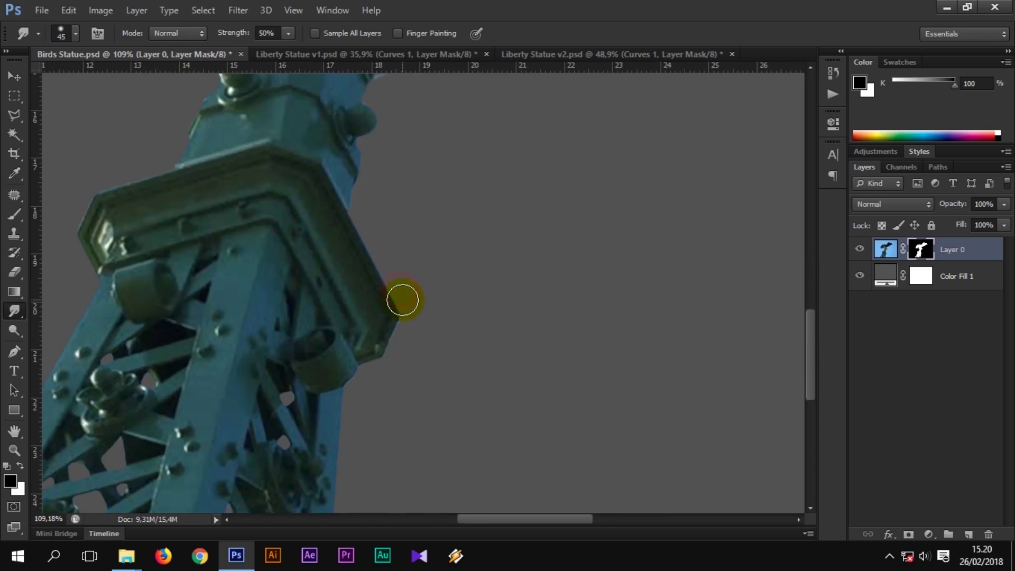
drag(402, 300, 405, 349)
scroll(396, 360, down, 2)
scroll(401, 338, down, 2)
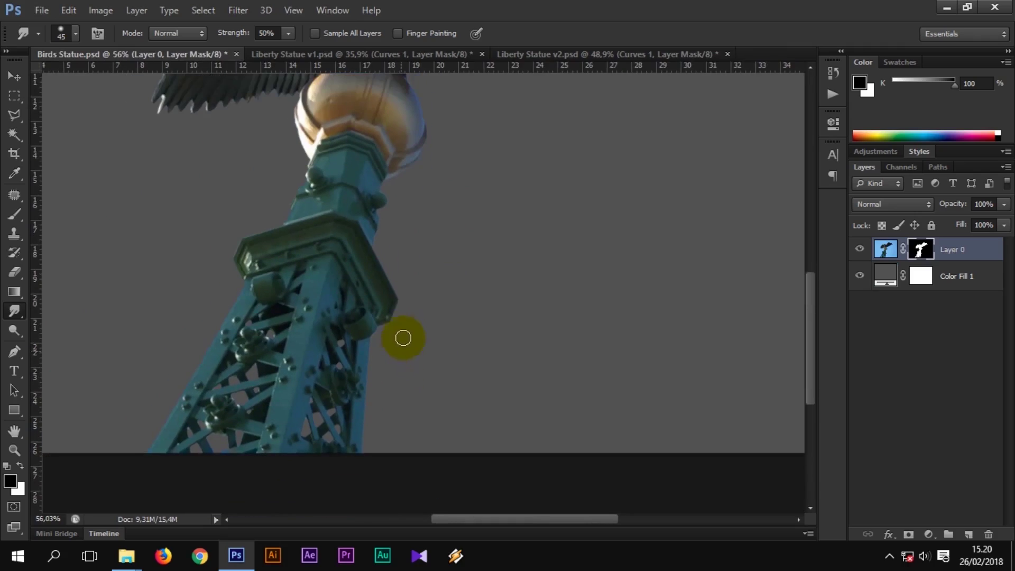
scroll(415, 292, down, 1)
scroll(421, 288, down, 1)
scroll(420, 288, down, 1)
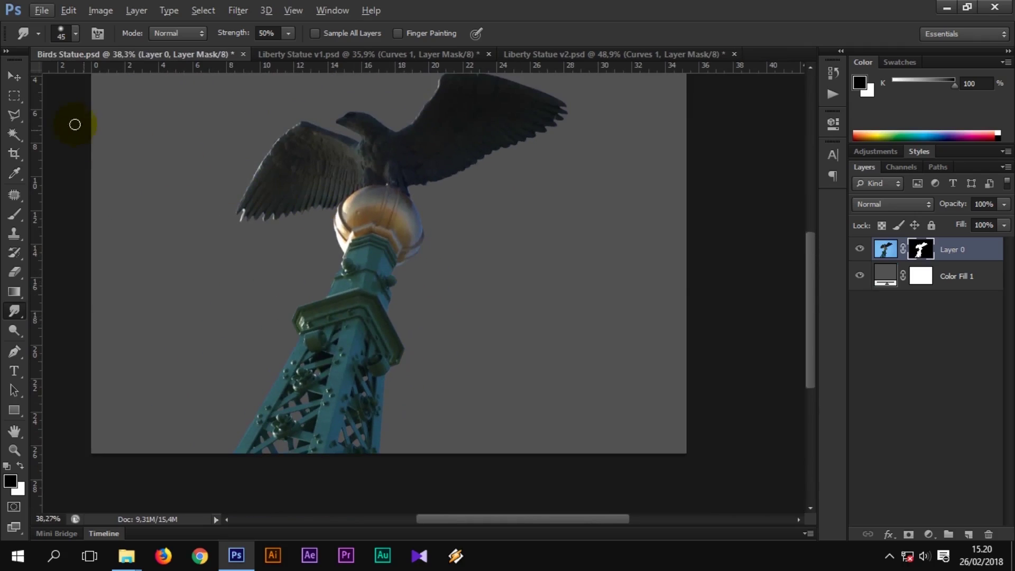
- Switch to the Move tool and give the mask another 1,5 px Gaussian Blur
click(15, 79)
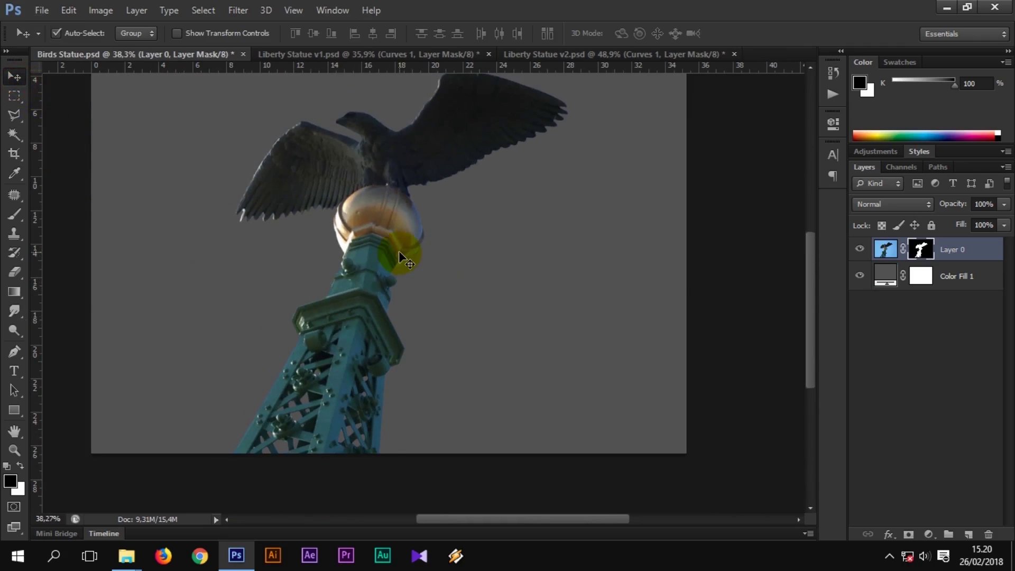
scroll(400, 258, down, 1)
scroll(472, 258, up, 6)
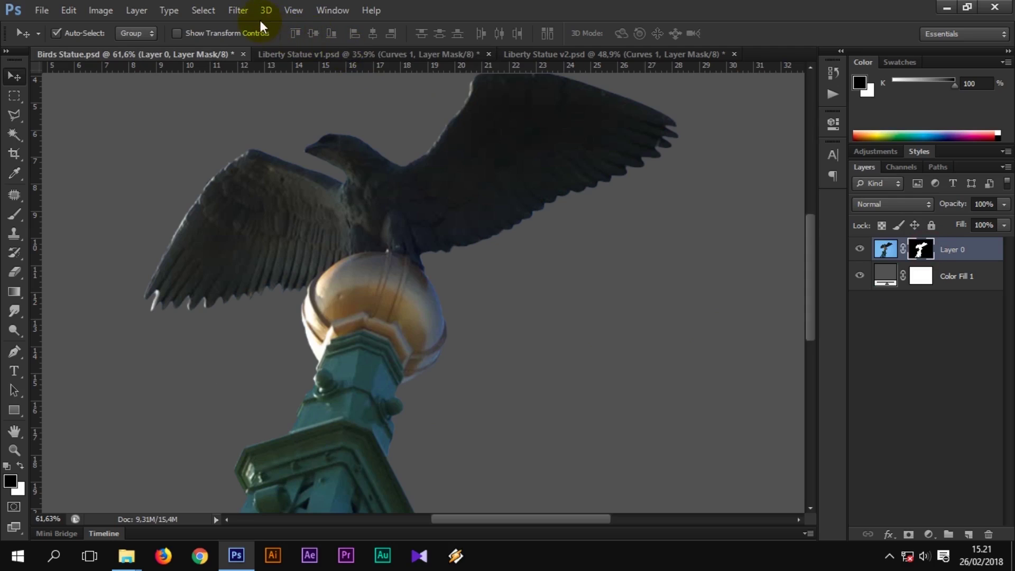
click(238, 10)
mouse_move(245, 159)
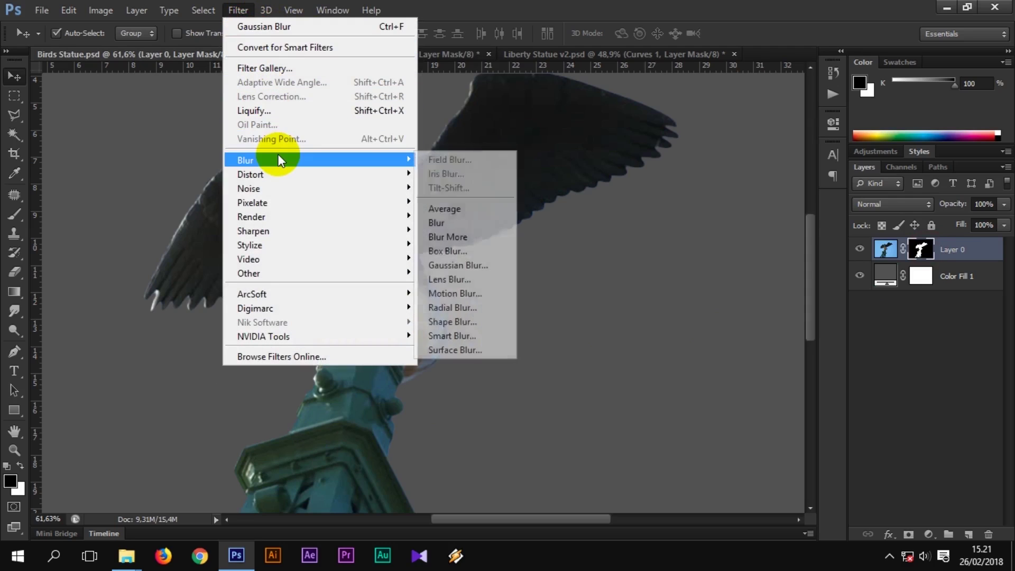
click(451, 265)
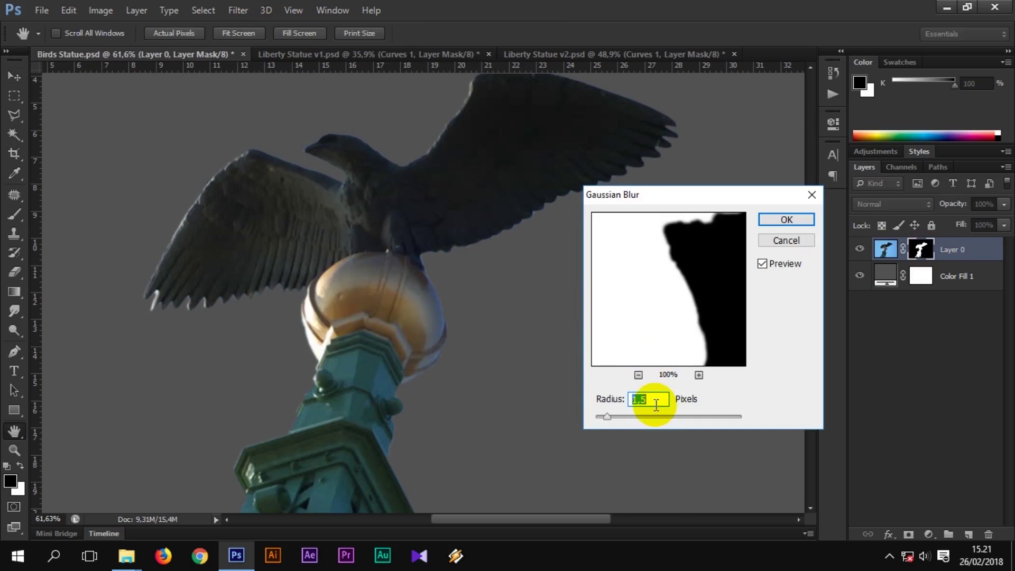
click(783, 221)
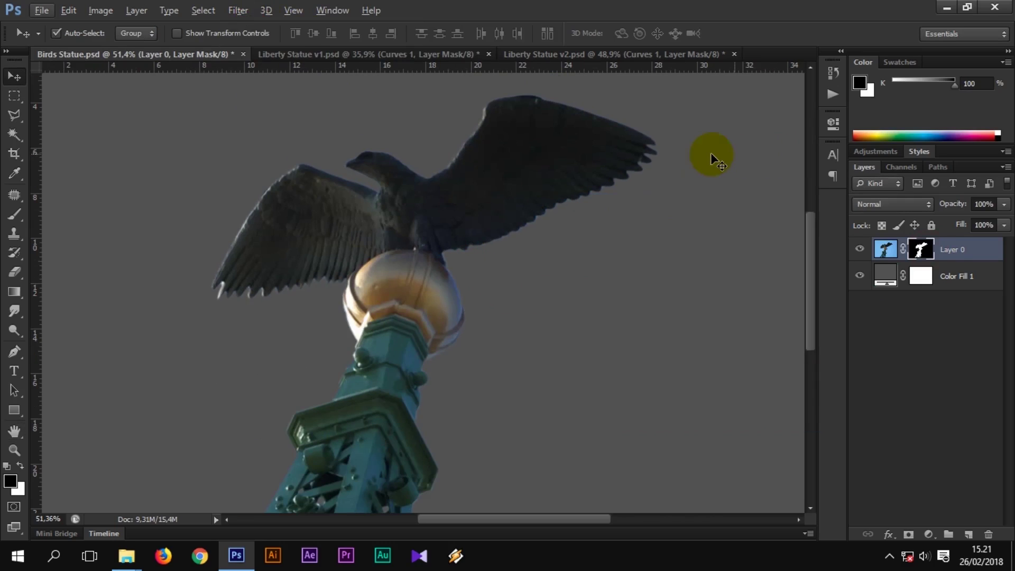
scroll(456, 127, down, 2)
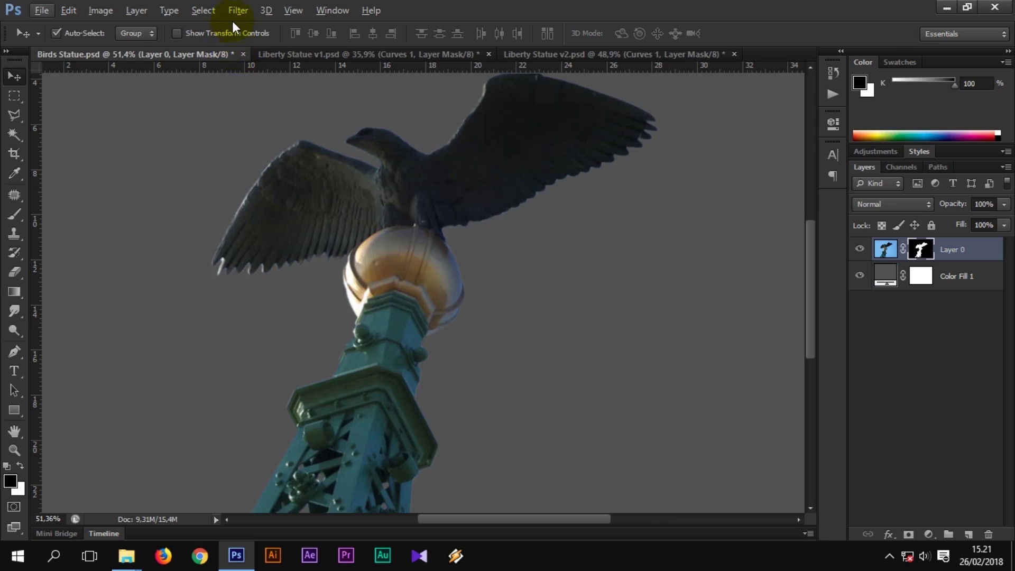
- Load Layer 0's mask as a selection and contract it slightly inward
click(209, 10)
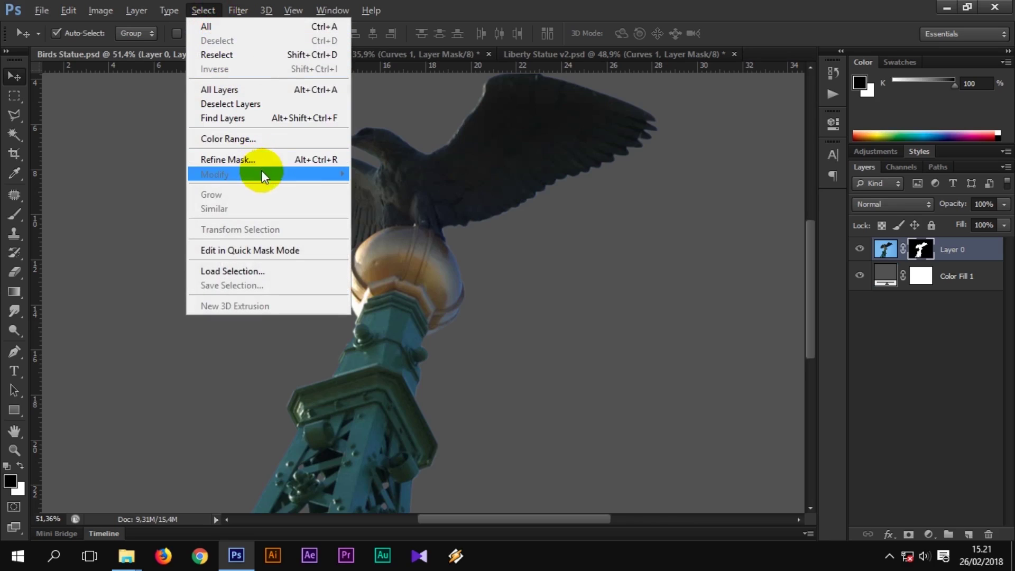
click(940, 257)
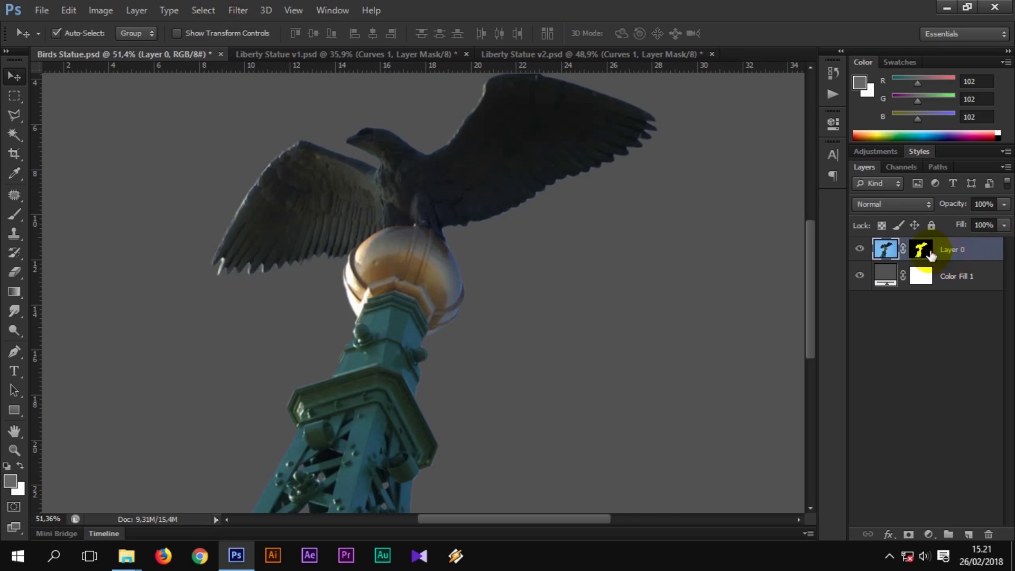
click(930, 254)
ctrl+click(927, 256)
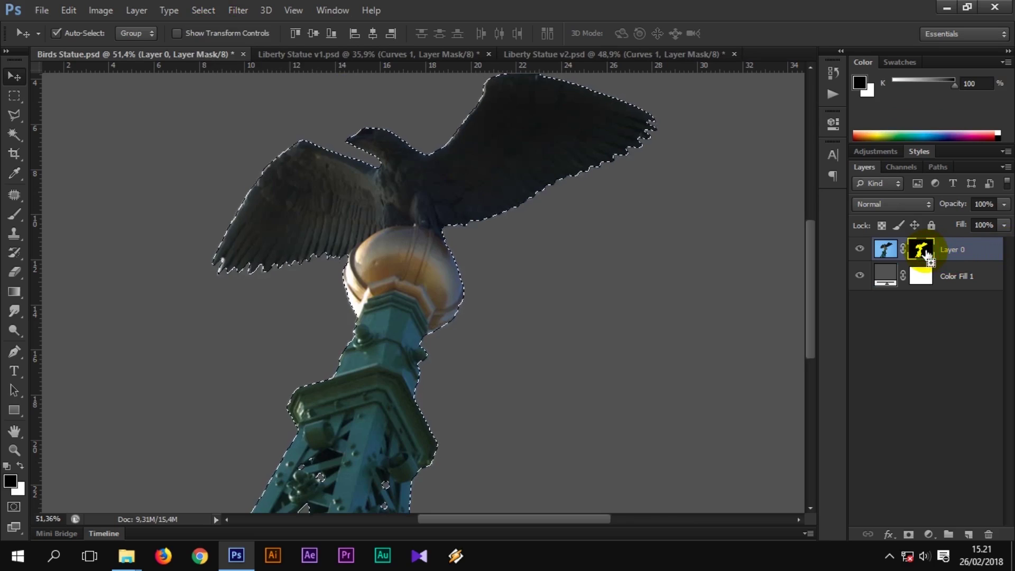
click(198, 10)
click(261, 174)
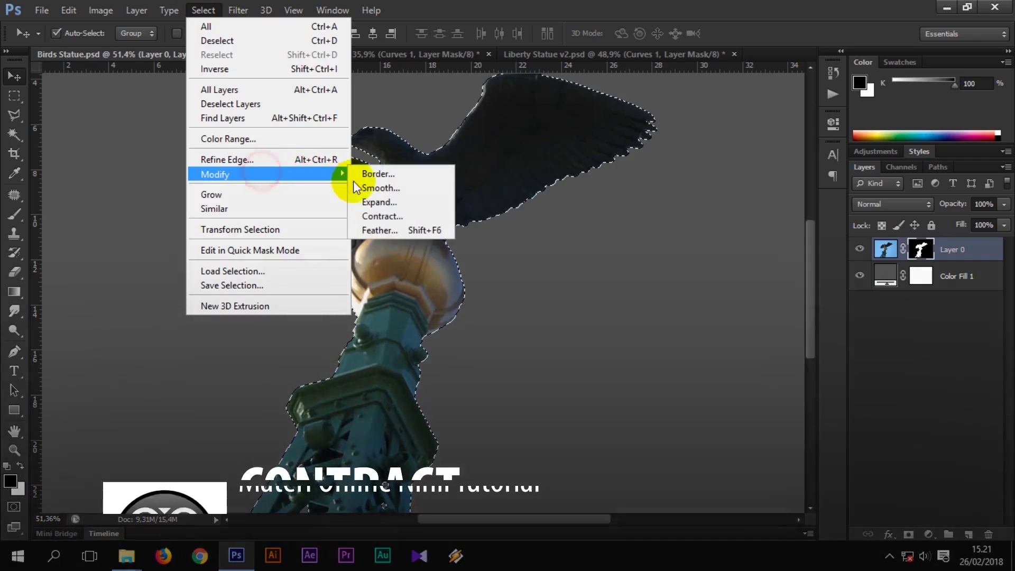
click(381, 216)
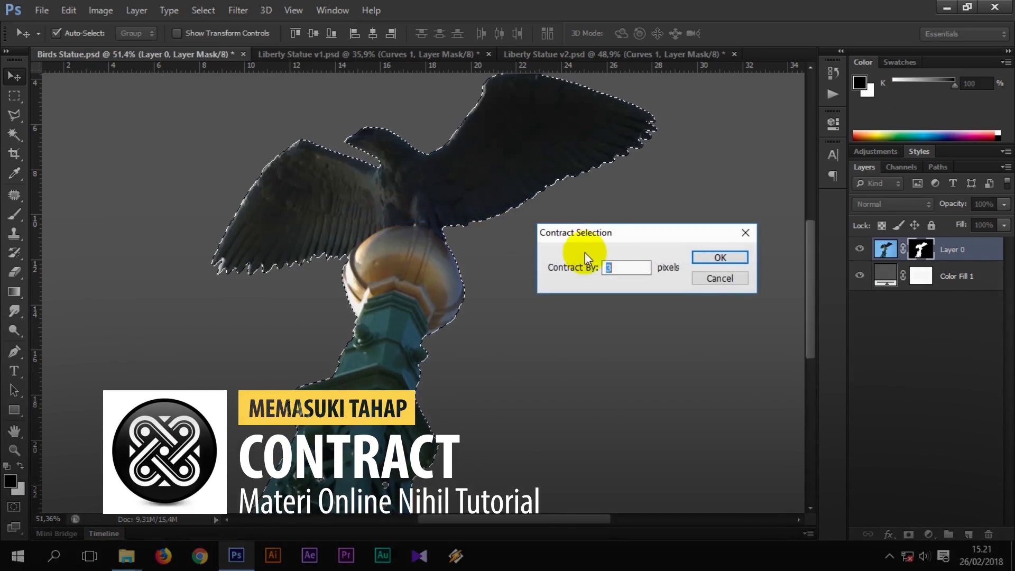
click(719, 257)
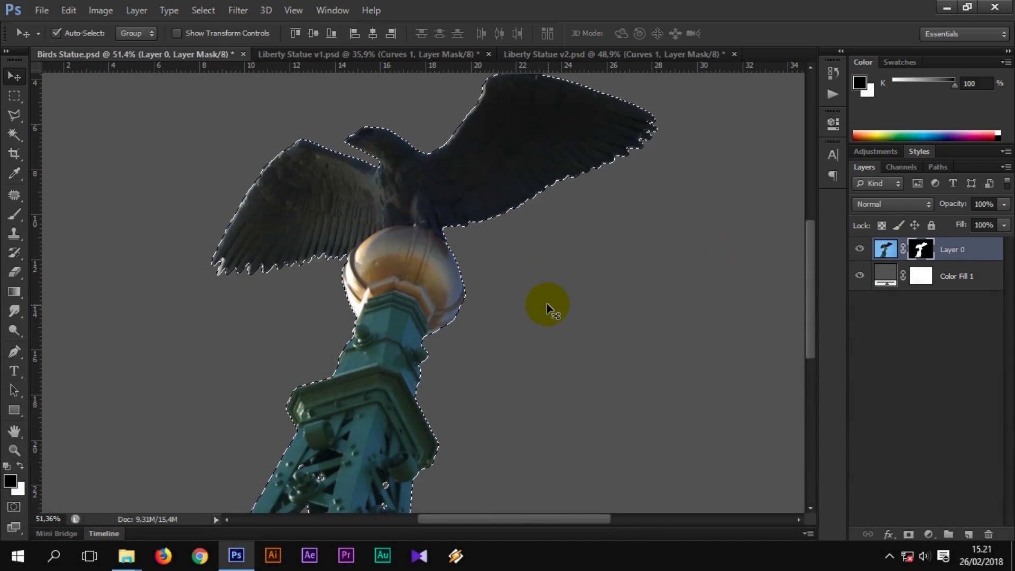
- Invert the selection and fill the surrounding mask area with black
key(ctrl+shift+i)
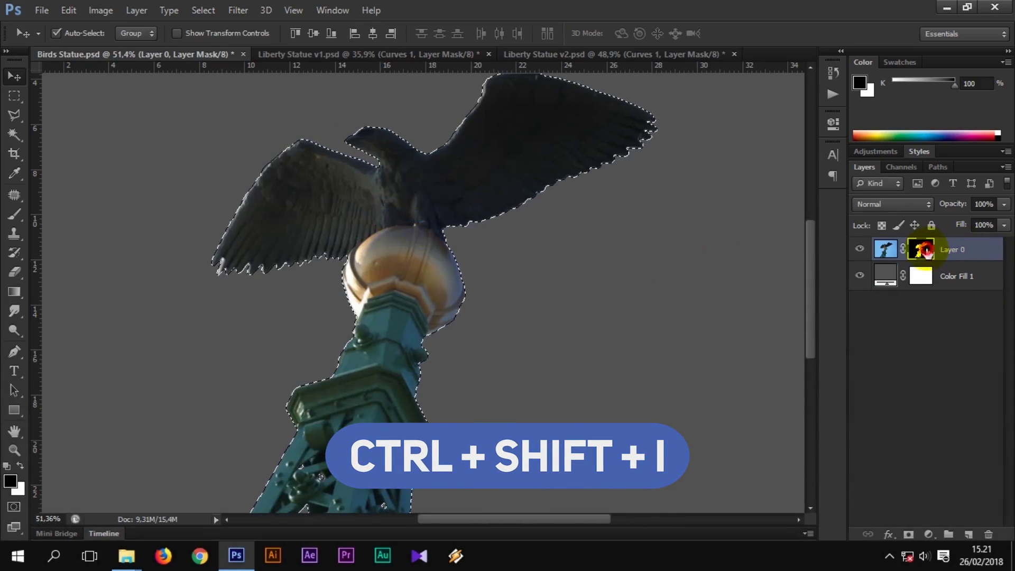
scroll(582, 253, down, 3)
scroll(524, 241, up, 4)
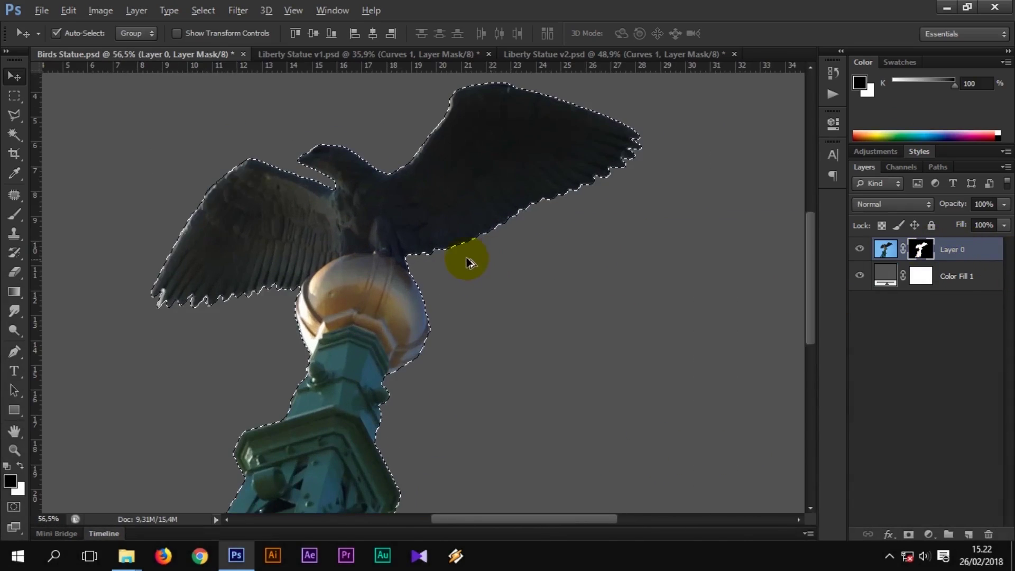
scroll(469, 261, up, 2)
scroll(381, 262, up, 3)
key(alt+Delete)
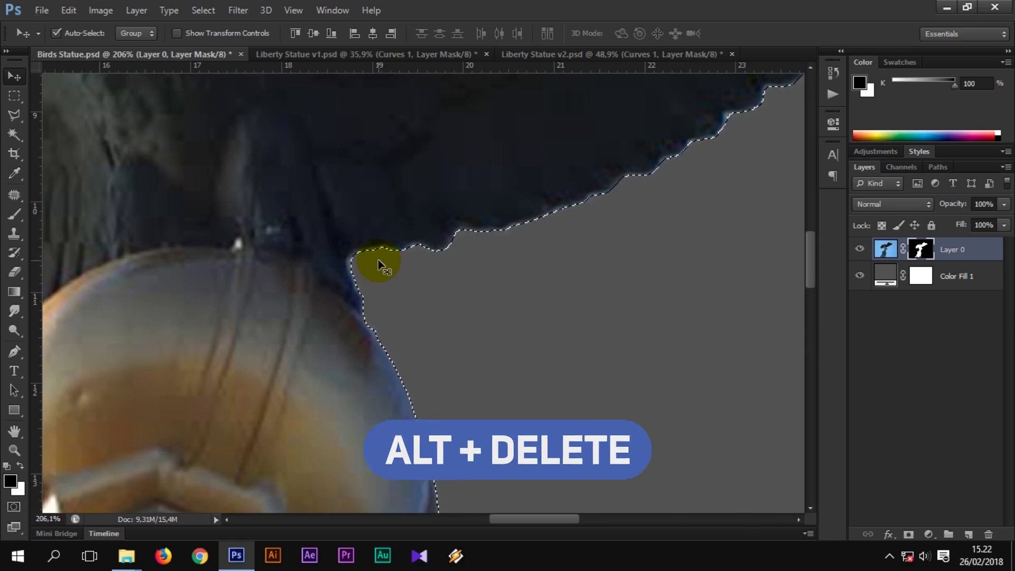
scroll(378, 262, down, 2)
scroll(344, 280, down, 2)
scroll(370, 282, up, 1)
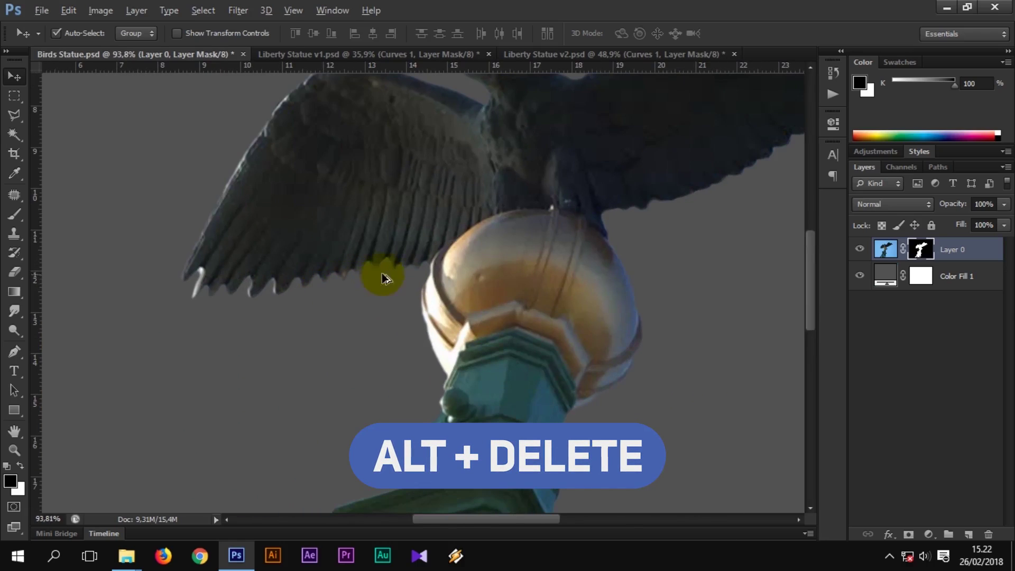
scroll(679, 302, down, 2)
scroll(687, 301, down, 2)
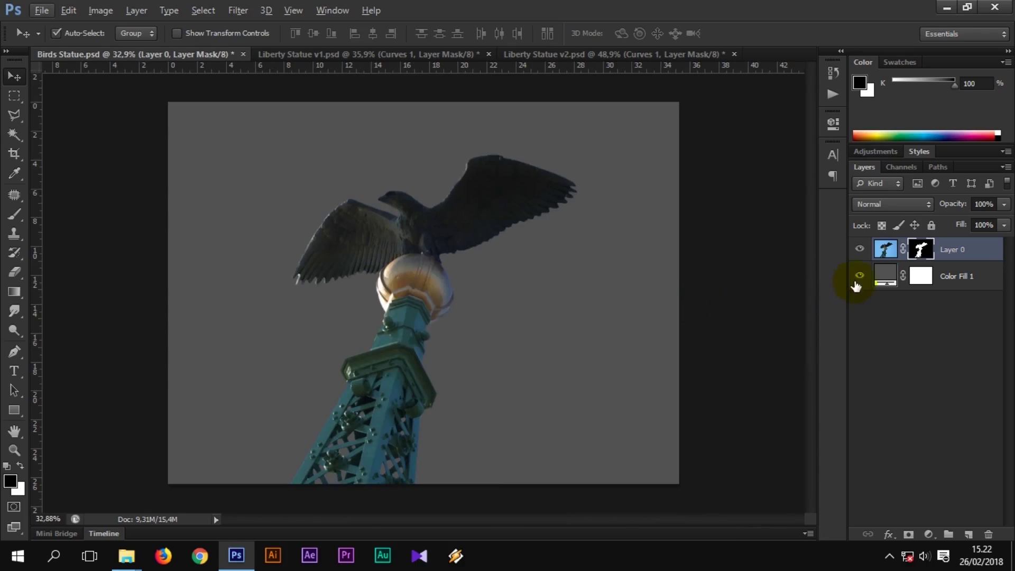
- Place the sky wallpaper above Color Fill 1, scaled to cover the canvas
click(965, 274)
click(42, 11)
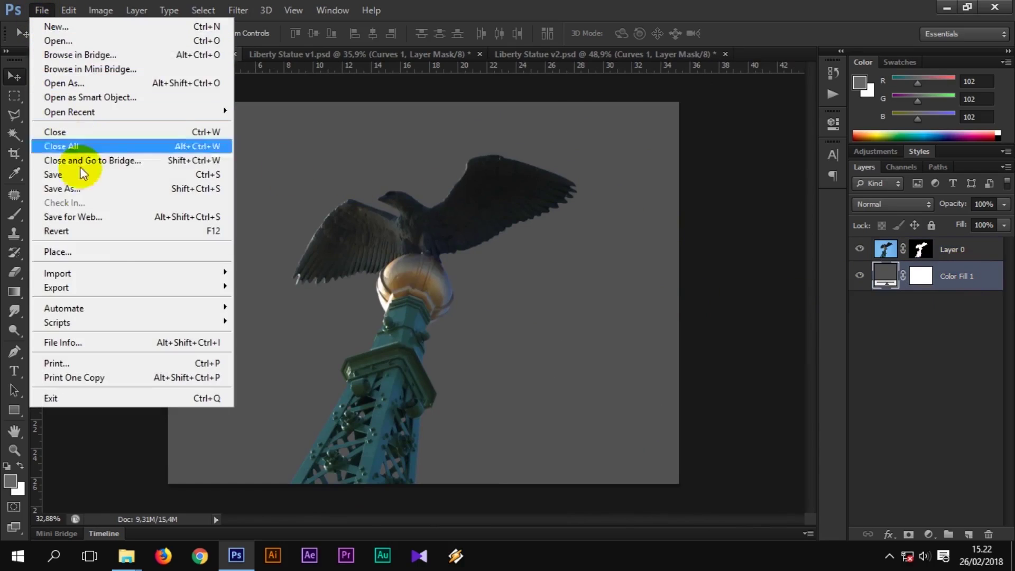
click(37, 249)
double_click(759, 254)
drag(709, 475, 763, 504)
click(751, 34)
click(9, 78)
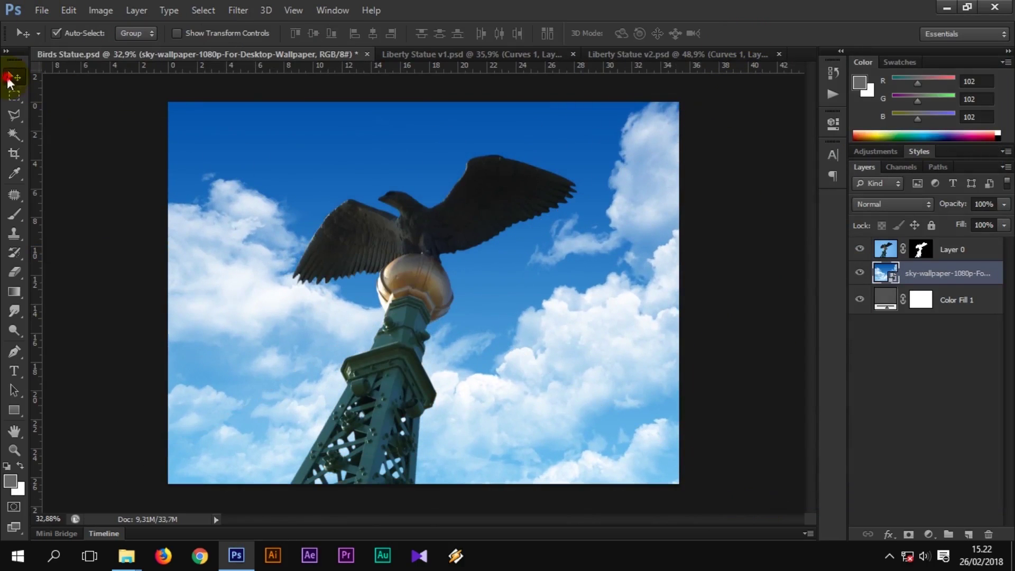
click(947, 260)
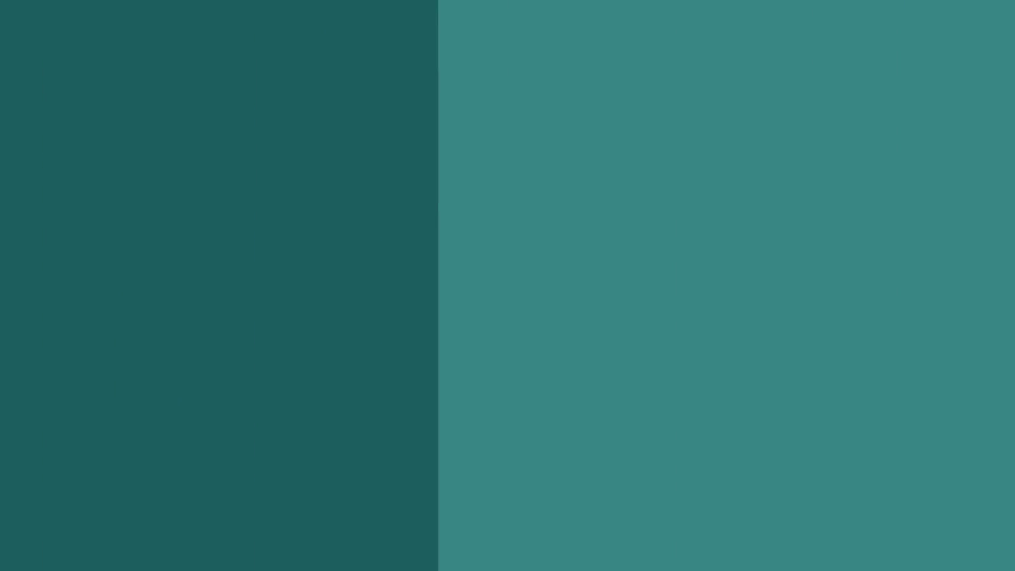